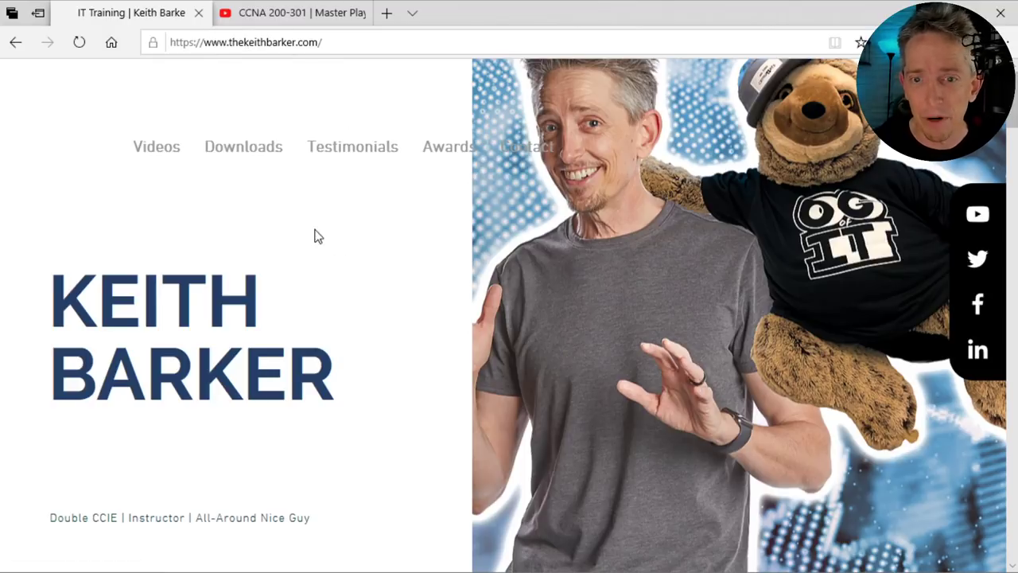
Step: Download and save the zip file for the "Cisco PT Layer 2 Switching and VLANs" lab from the website's downloads section
{"action": "scroll", "coordinate": [311, 226], "scroll_direction": "down", "scroll_amount": 5}
{"action": "scroll", "coordinate": [310, 225], "scroll_direction": "down", "scroll_amount": 10}
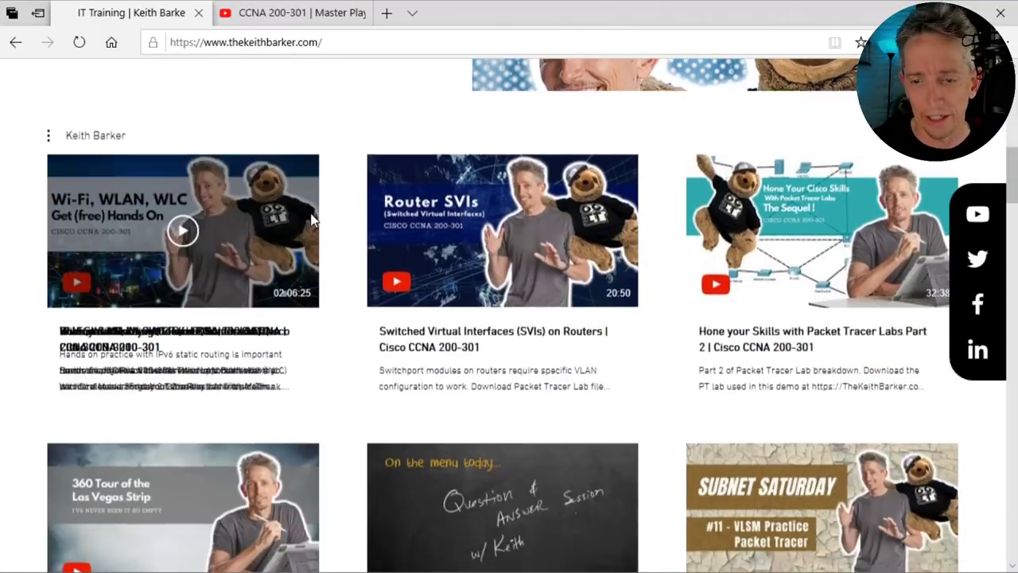
{"action": "scroll", "coordinate": [312, 220], "scroll_direction": "down", "scroll_amount": 6}
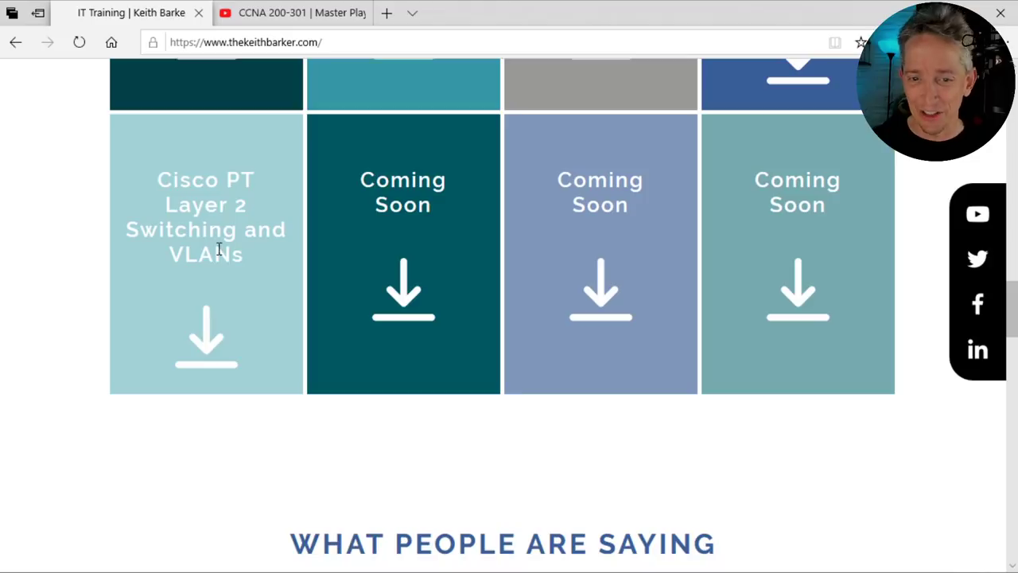
{"action": "left_click", "coordinate": [205, 334]}
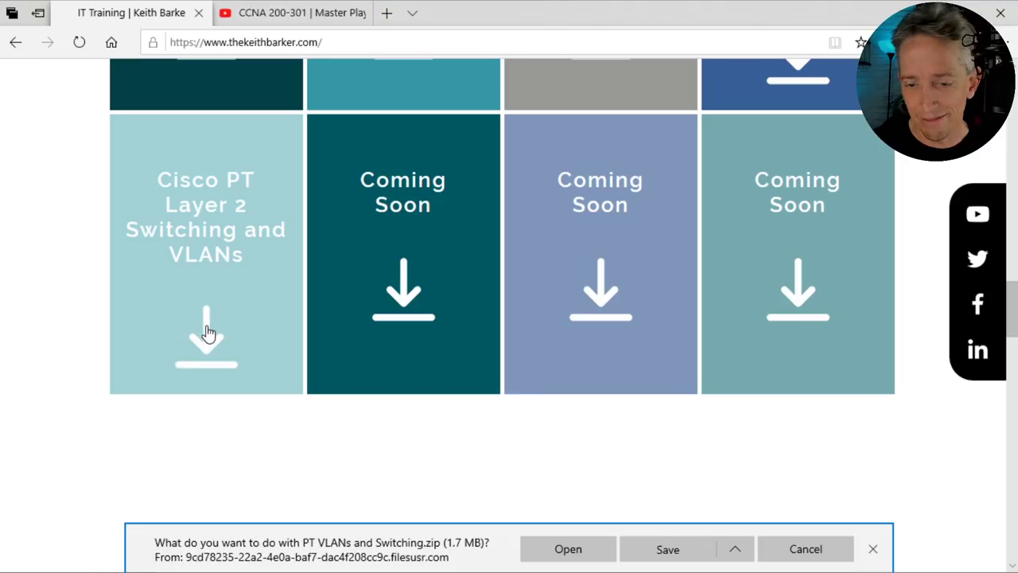
{"action": "left_click", "coordinate": [665, 554]}
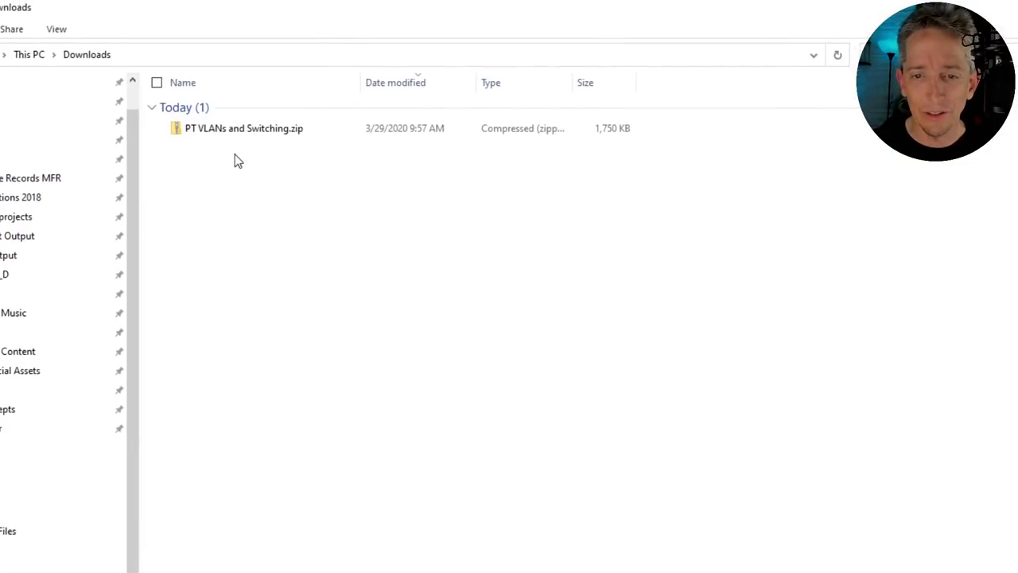
Step: Extract PT VLANs and Switching.zip in the Downloads folder
{"action": "right_click", "coordinate": [237, 131]}
{"action": "left_click", "coordinate": [108, 181]}
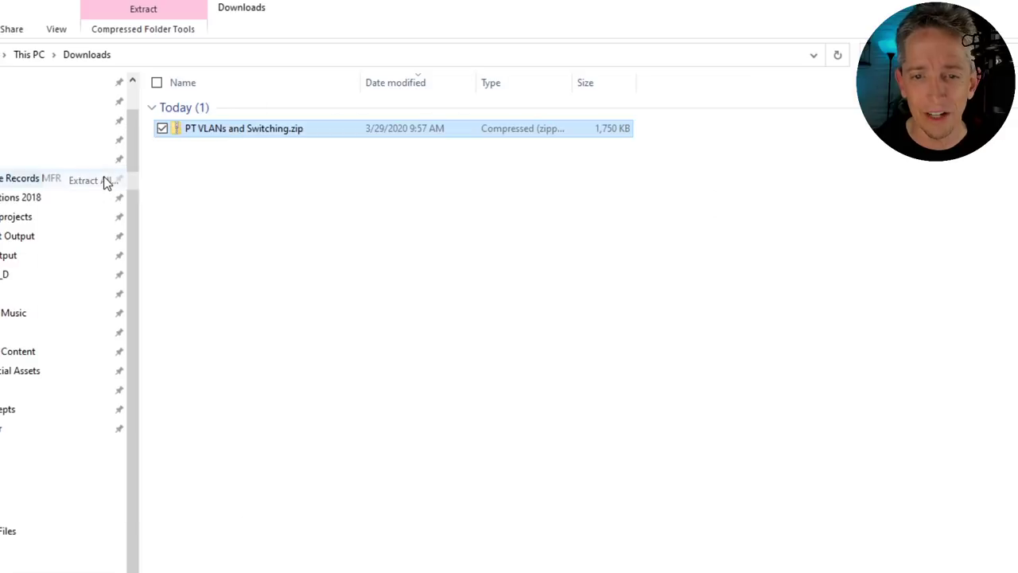
{"action": "left_click", "coordinate": [651, 425]}
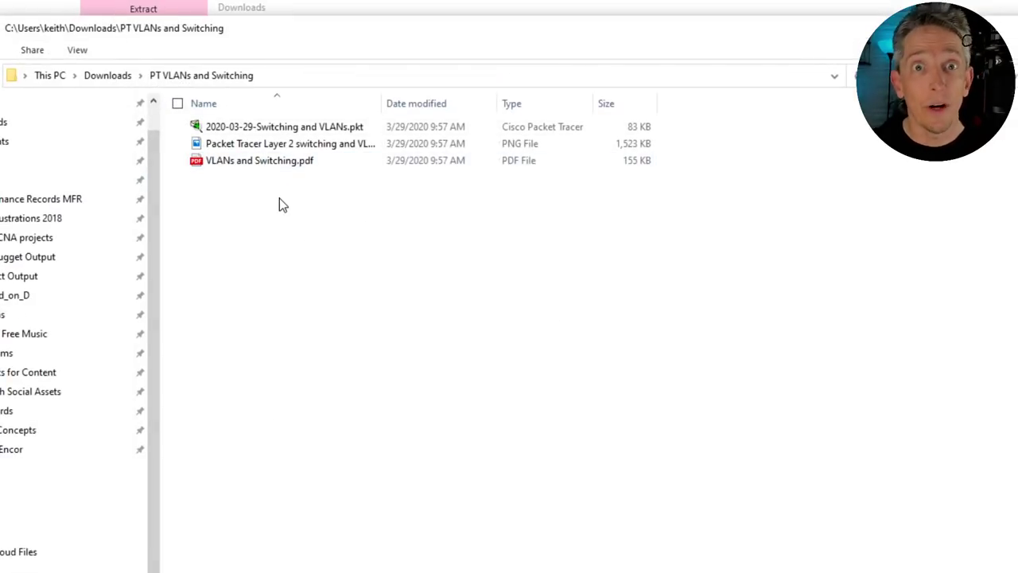
Step: Open VLANs and Switching.pdf and read through the lab objective, VLAN 10 requirements and links
{"action": "double_click", "coordinate": [262, 160]}
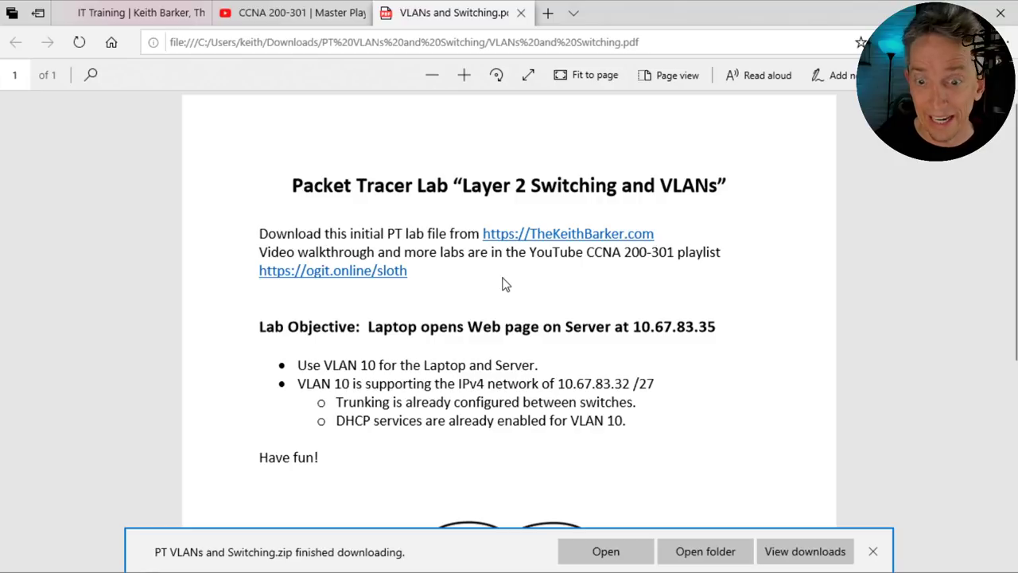
{"action": "scroll", "coordinate": [504, 291], "scroll_direction": "down", "scroll_amount": 2}
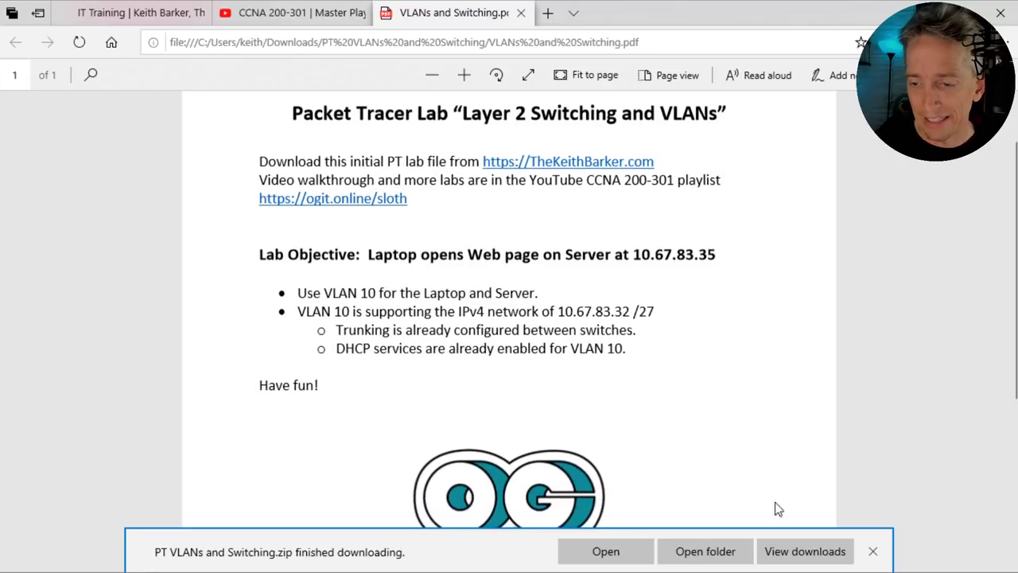
{"action": "left_click", "coordinate": [873, 552]}
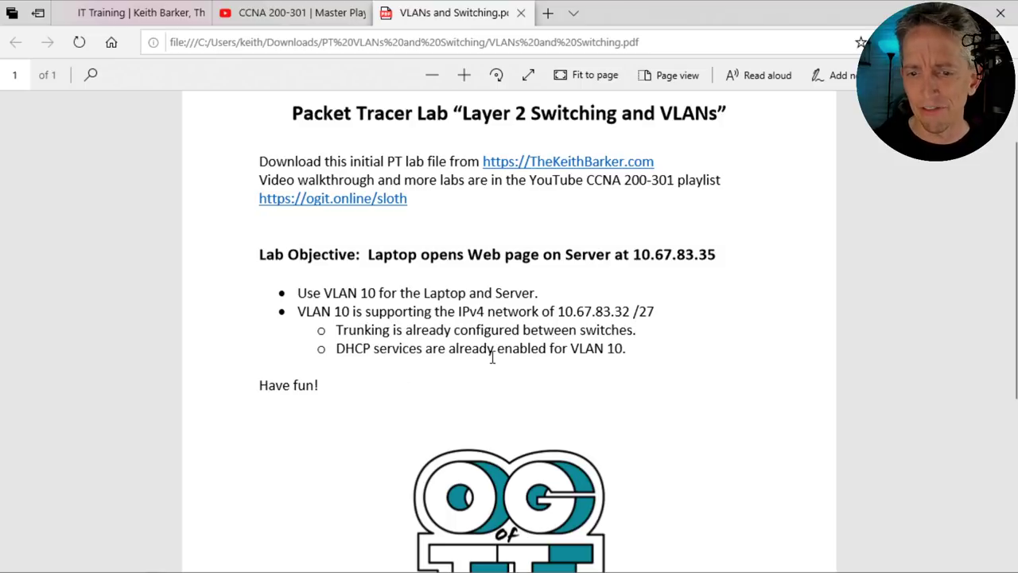
{"action": "scroll", "coordinate": [492, 357], "scroll_direction": "down", "scroll_amount": 4}
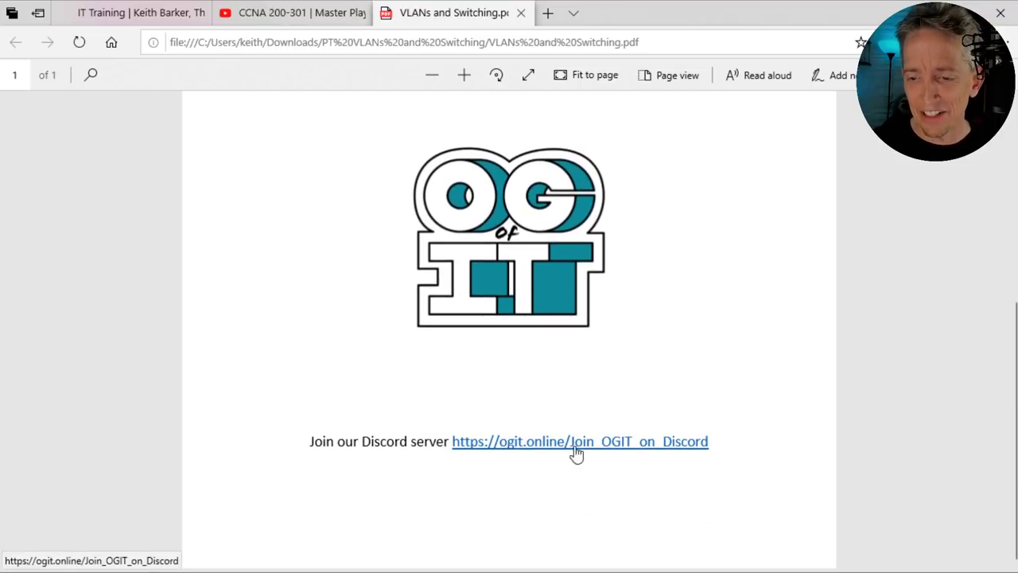
{"action": "scroll", "coordinate": [602, 418], "scroll_direction": "up", "scroll_amount": 5}
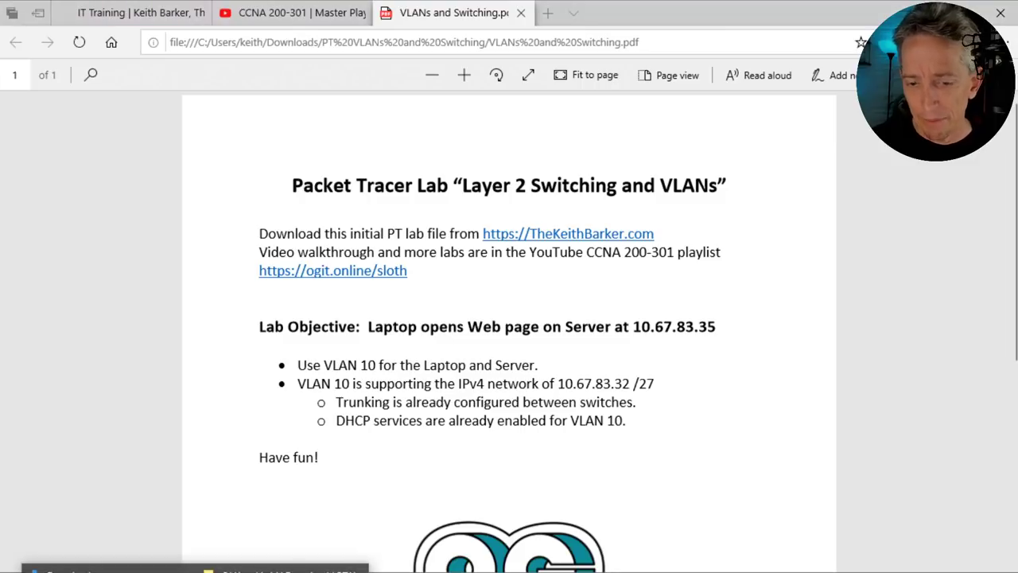
Step: Return to the extracted folder, view the Packet Tracer Layer 2 switching and VLANs.png image, and close it
{"action": "key", "text": "alt+Tab"}
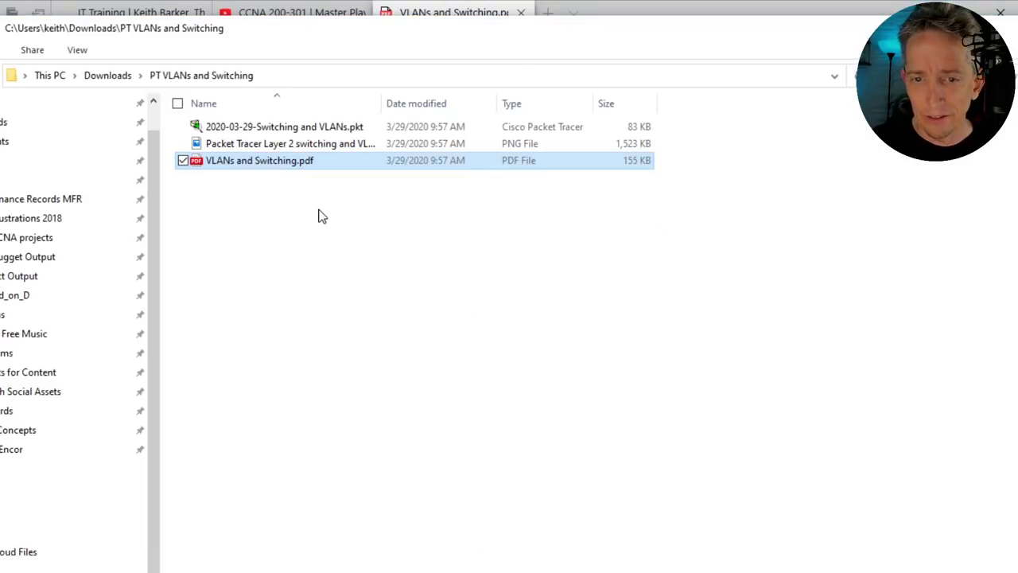
{"action": "left_click", "coordinate": [324, 151]}
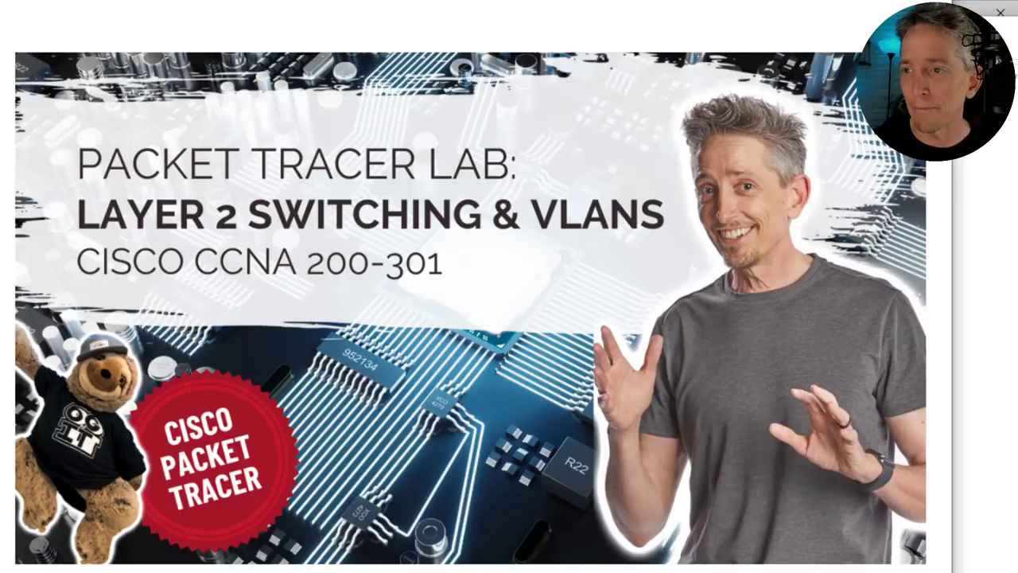
{"action": "left_click", "coordinate": [1000, 12]}
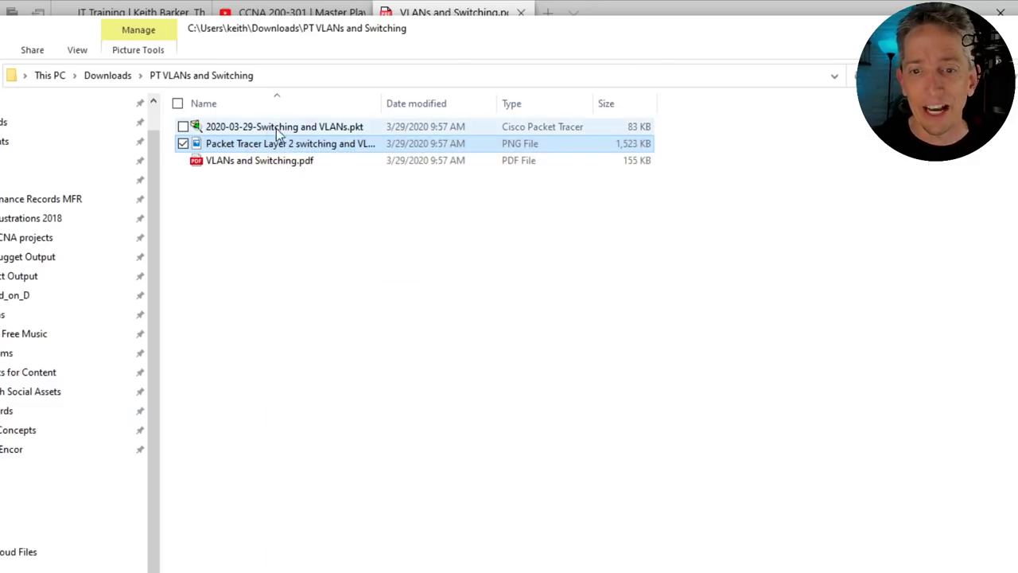
Step: Widen the folder's Name column to show full file names and open 2020-03-29-Switching and VLANs.pkt in Packet Tracer
{"action": "left_click", "coordinate": [265, 131]}
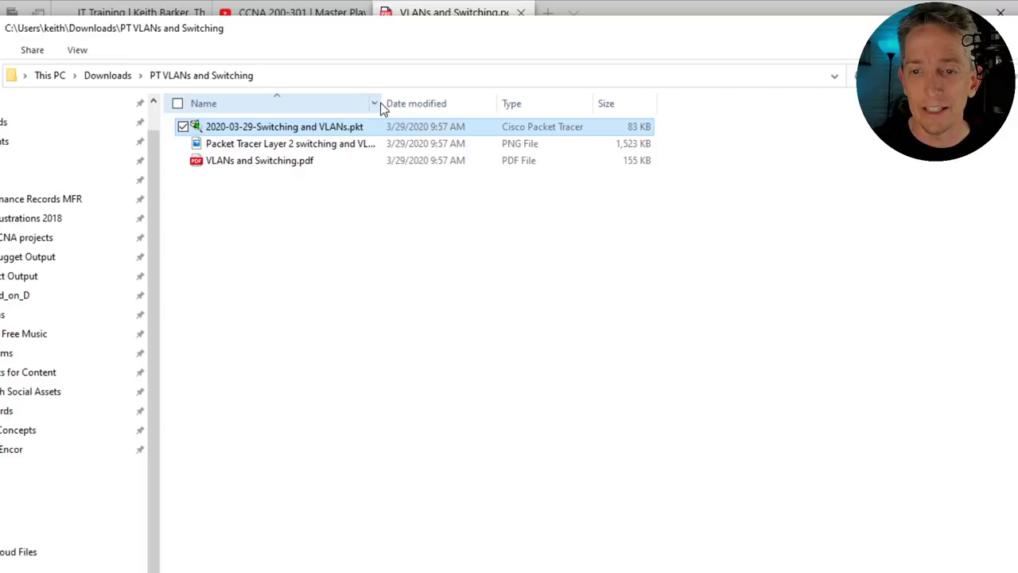
{"action": "left_click_drag", "start_coordinate": [381, 103], "coordinate": [459, 103]}
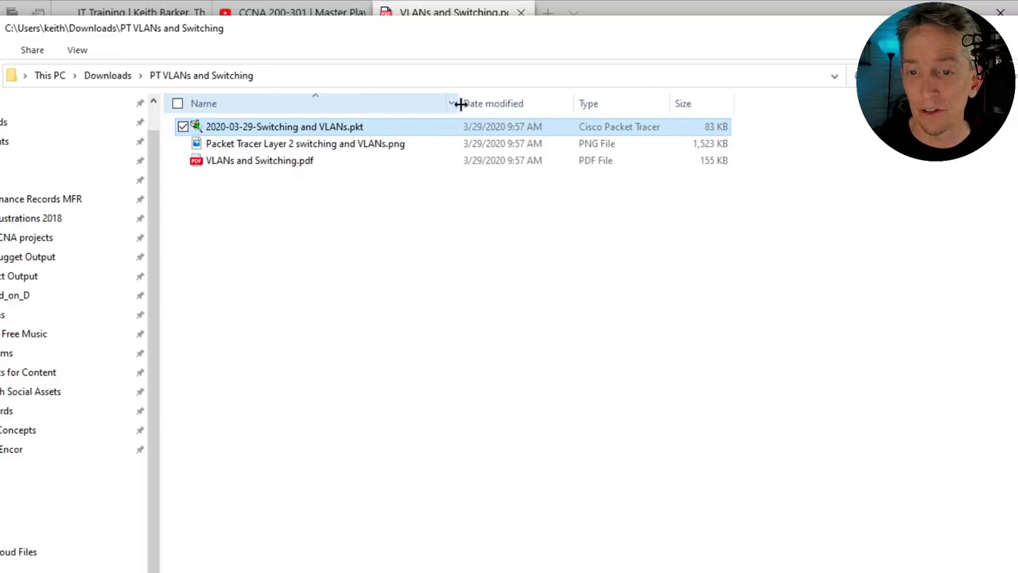
{"action": "double_click", "coordinate": [270, 128]}
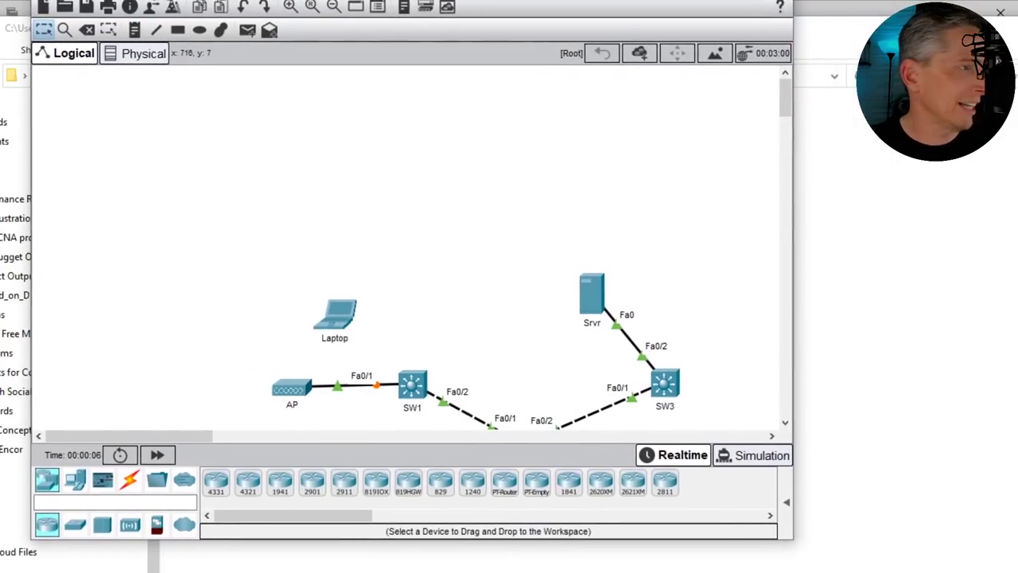
Step: Move and widen the Packet Tracer window, and enlarge the logical topology with all its devices in view
{"action": "left_click_drag", "start_coordinate": [568, 0], "coordinate": [533, 3]}
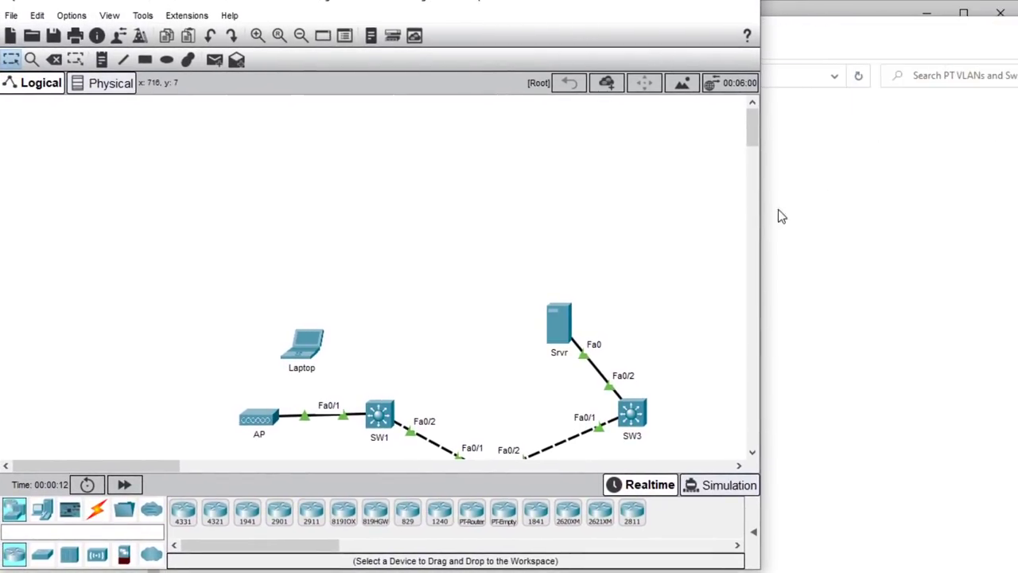
{"action": "left_click_drag", "start_coordinate": [764, 220], "coordinate": [1016, 250]}
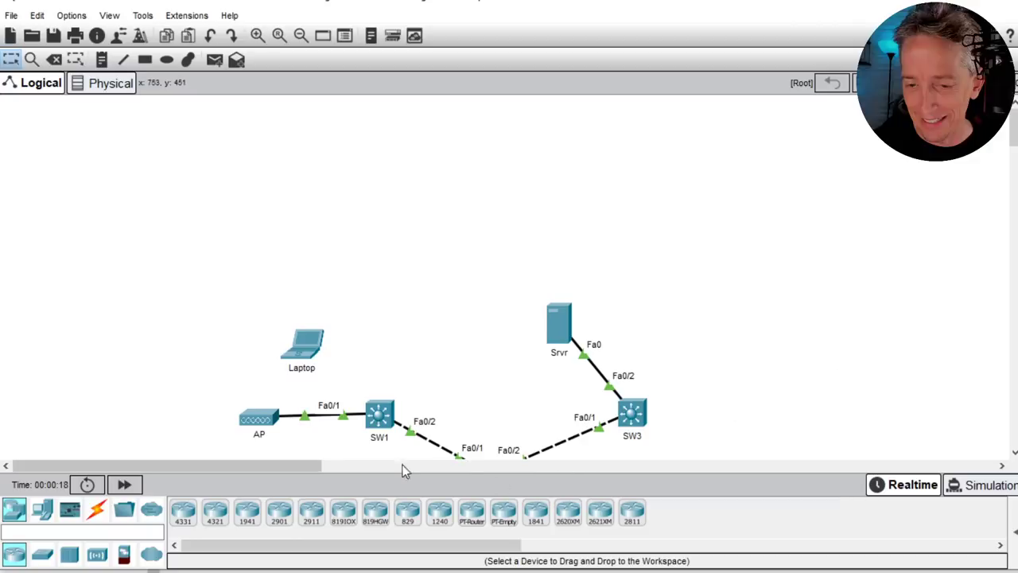
{"action": "left_click", "coordinate": [358, 468]}
{"action": "left_click", "coordinate": [263, 468]}
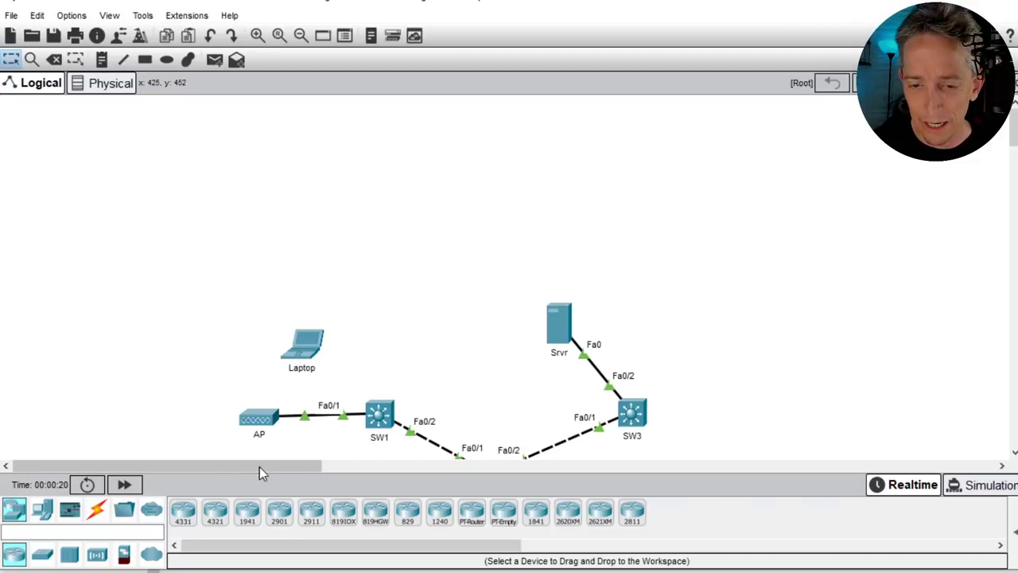
{"action": "scroll", "coordinate": [527, 346], "scroll_direction": "down", "scroll_amount": 3}
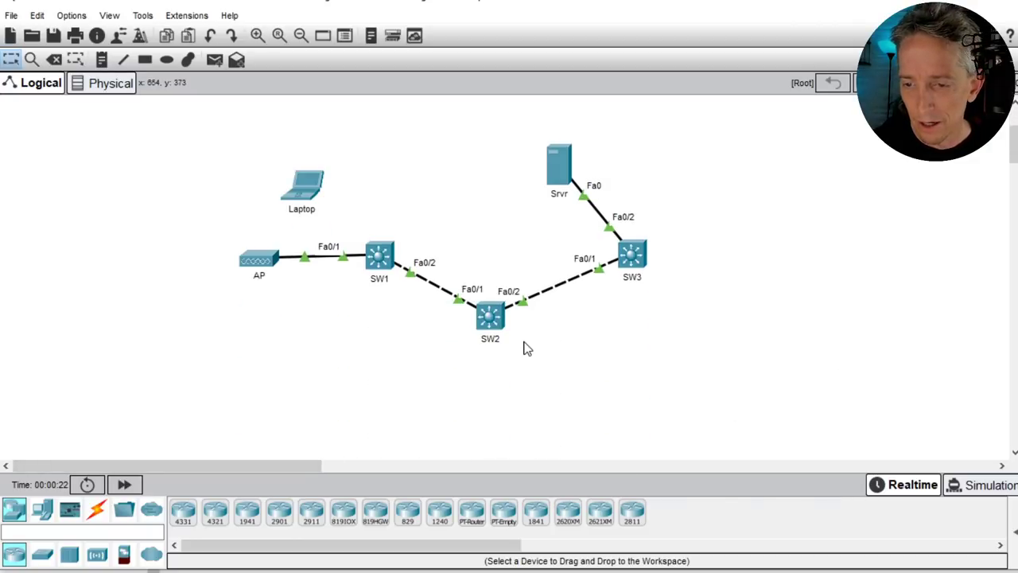
{"action": "scroll", "coordinate": [526, 346], "scroll_direction": "up", "scroll_amount": 1}
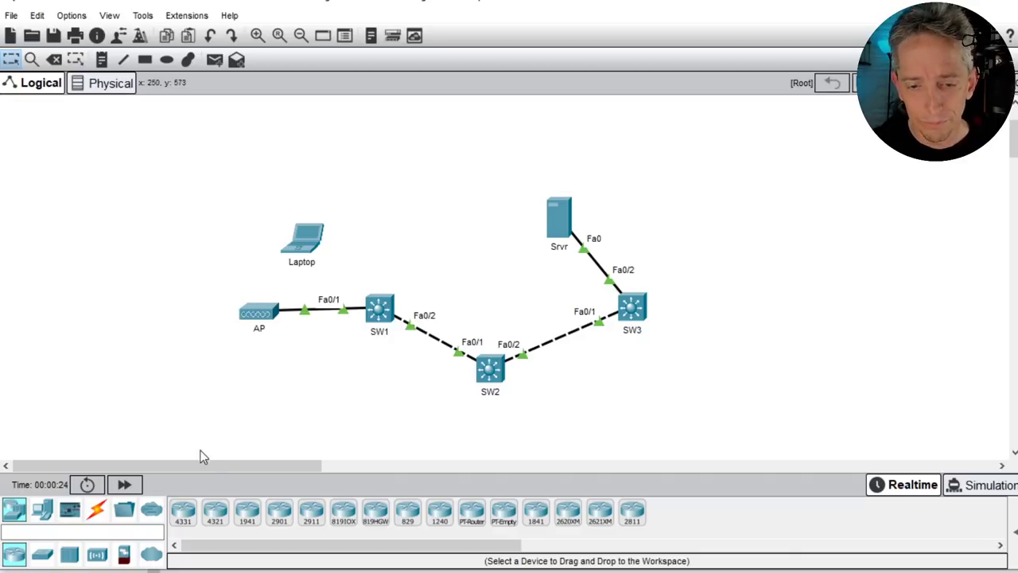
{"action": "left_click_drag", "start_coordinate": [209, 468], "coordinate": [277, 469]}
{"action": "left_click", "coordinate": [258, 35]}
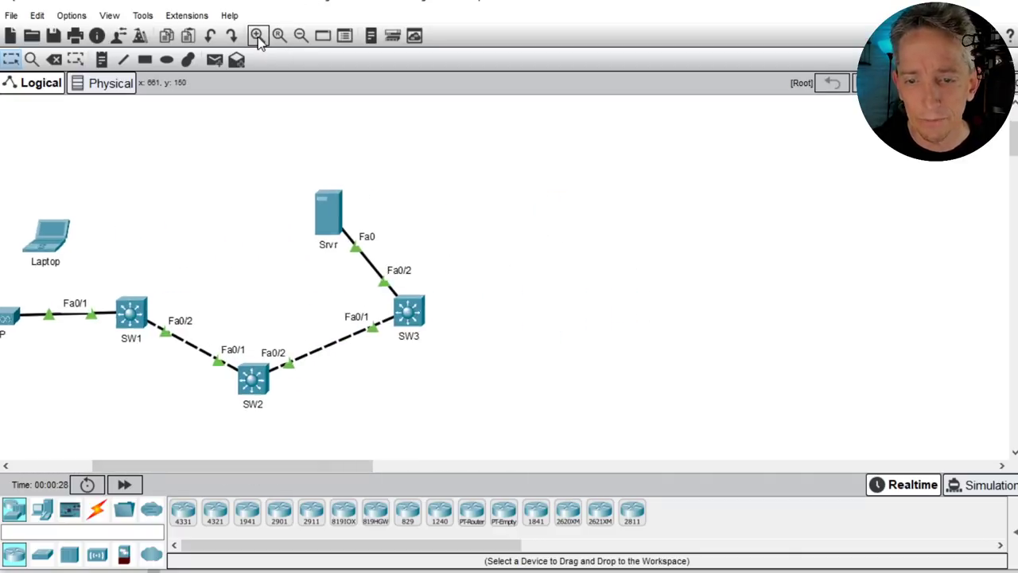
{"action": "left_click_drag", "start_coordinate": [238, 468], "coordinate": [228, 468]}
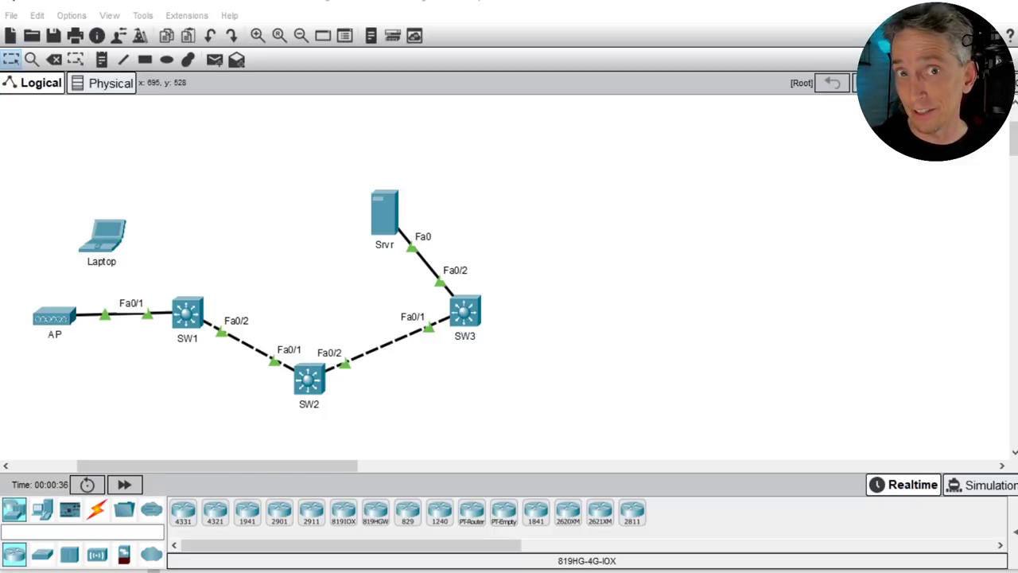
Step: Draw pink annotation arrows pointing at the laptop, the AP and the server, and clear them from the screen
{"action": "key", "text": "ctrl+shift+F1"}
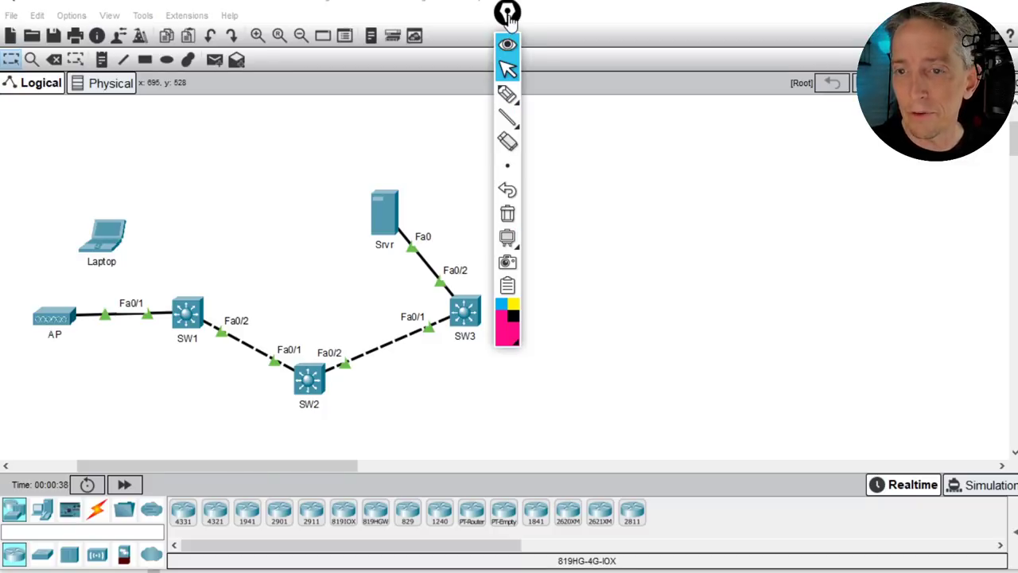
{"action": "key", "text": "ctrl+shift+F1"}
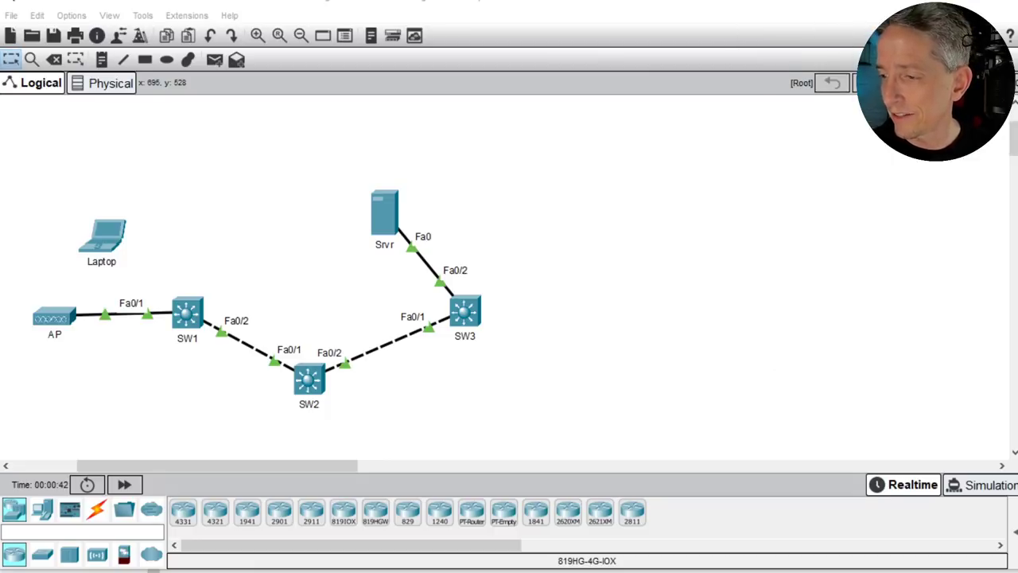
{"action": "mouse_move", "coordinate": [146, 169]}
{"action": "left_mouse_down"}
{"action": "mouse_move", "coordinate": [134, 199]}
{"action": "mouse_move", "coordinate": [151, 189]}
{"action": "left_mouse_up"}
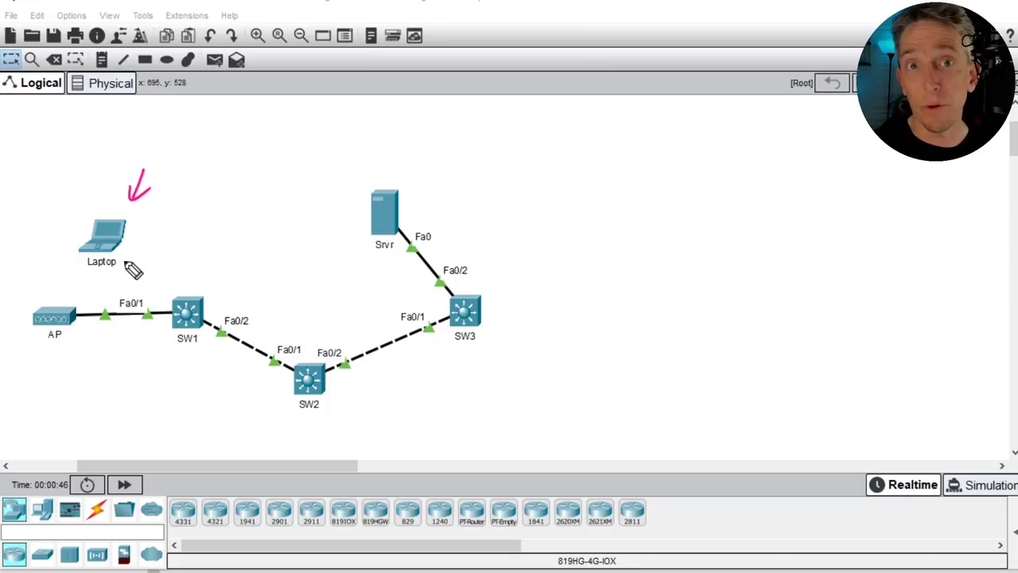
{"action": "left_click_drag", "start_coordinate": [51, 387], "coordinate": [57, 353]}
{"action": "left_click_drag", "start_coordinate": [45, 364], "coordinate": [62, 365]}
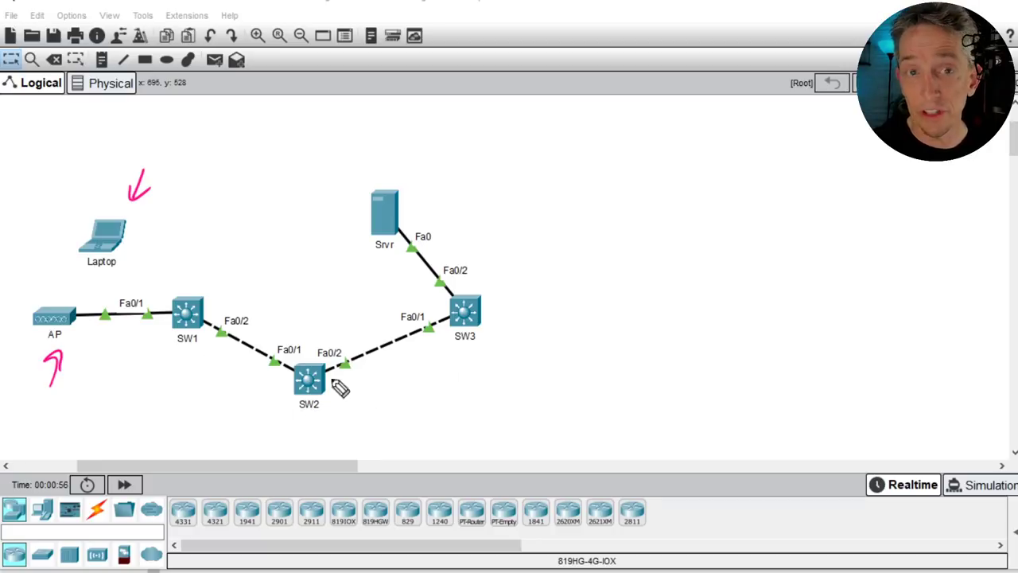
{"action": "left_click_drag", "start_coordinate": [412, 195], "coordinate": [426, 183]}
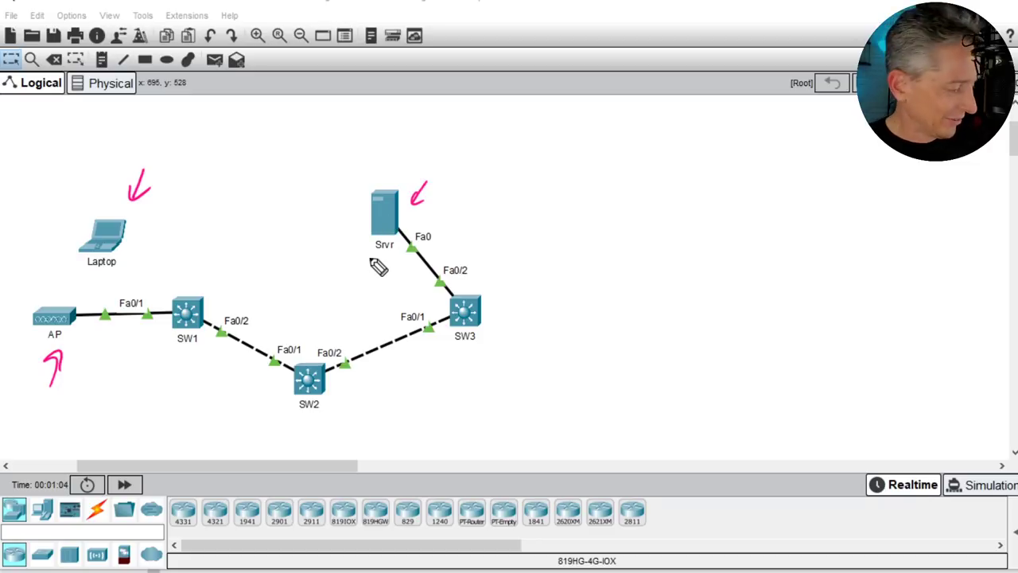
{"action": "key", "text": "Escape"}
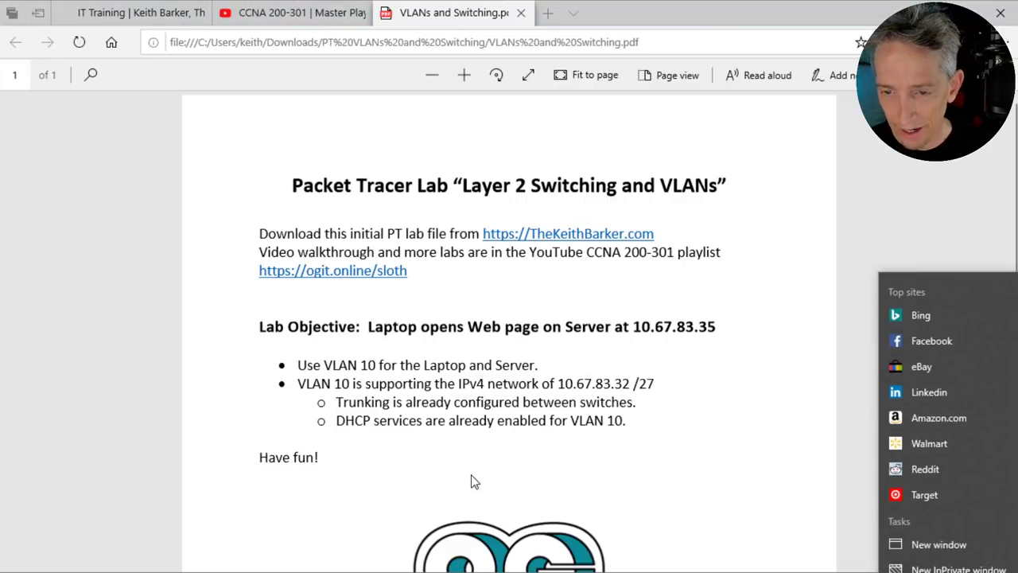
Step: Review the lab objective and VLAN 10 requirements in the PDF again, and return to the Packet Tracer topology
{"action": "left_click", "coordinate": [451, 390]}
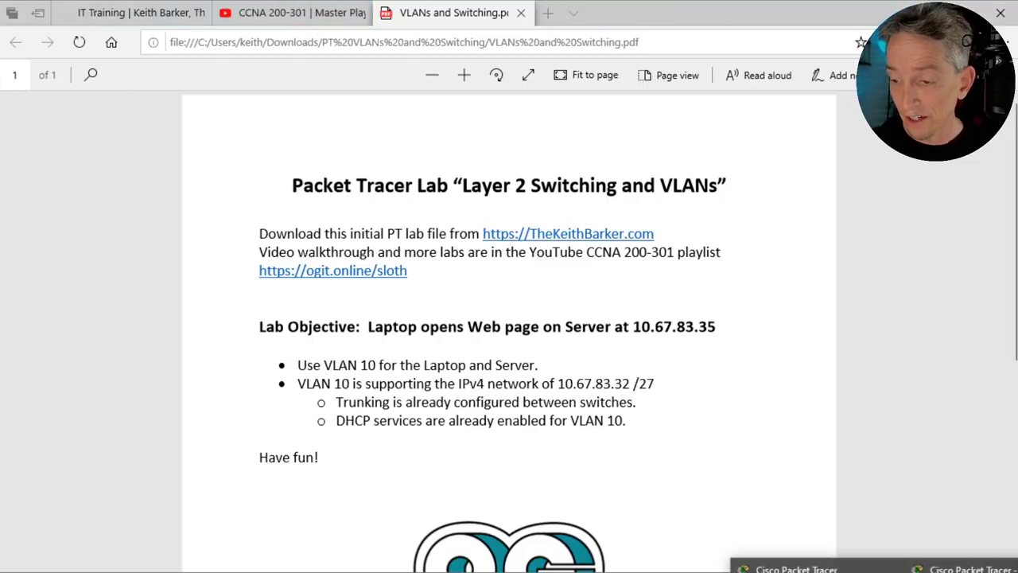
{"action": "left_click", "coordinate": [752, 565]}
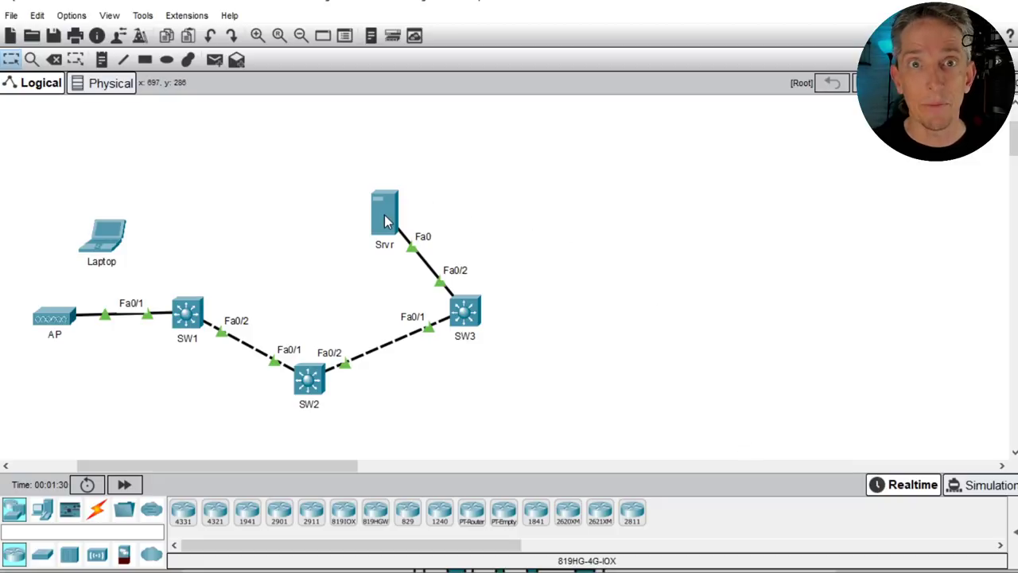
Step: Check the IP address and subnet mask on the server's FastEthernet0 interface, and return to the topology
{"action": "mouse_move", "coordinate": [385, 221]}
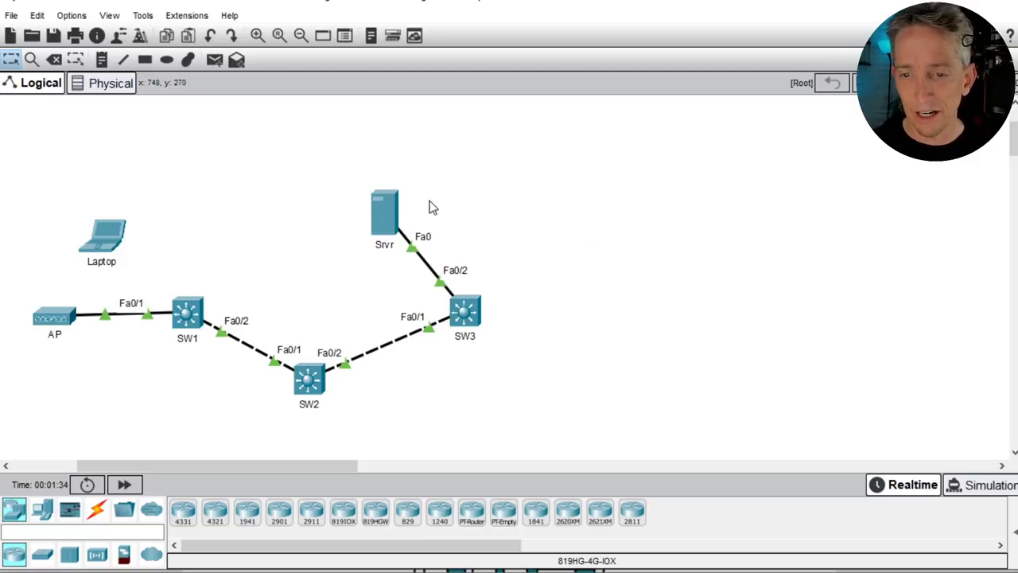
{"action": "left_click", "coordinate": [387, 217]}
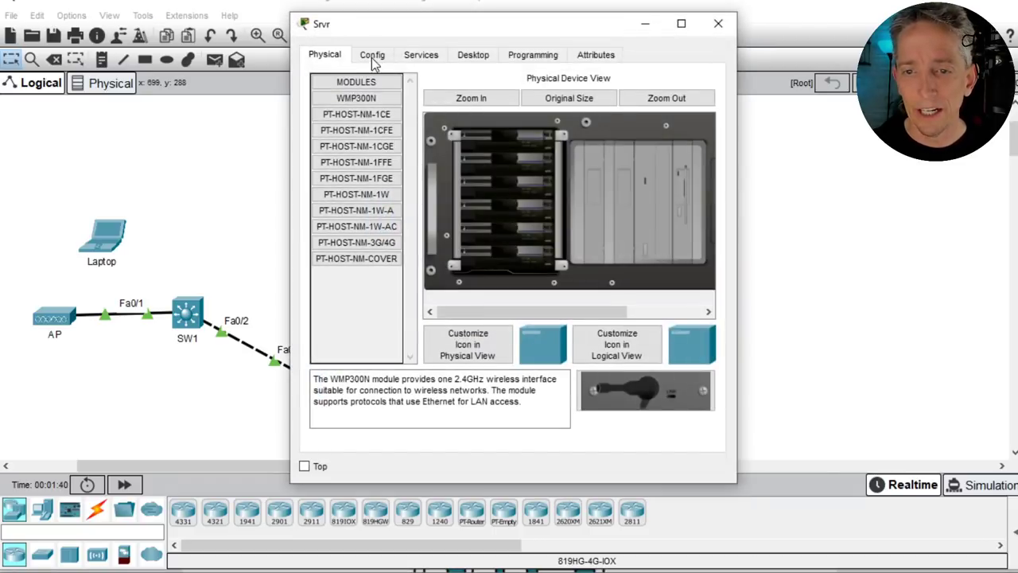
{"action": "left_click", "coordinate": [375, 55]}
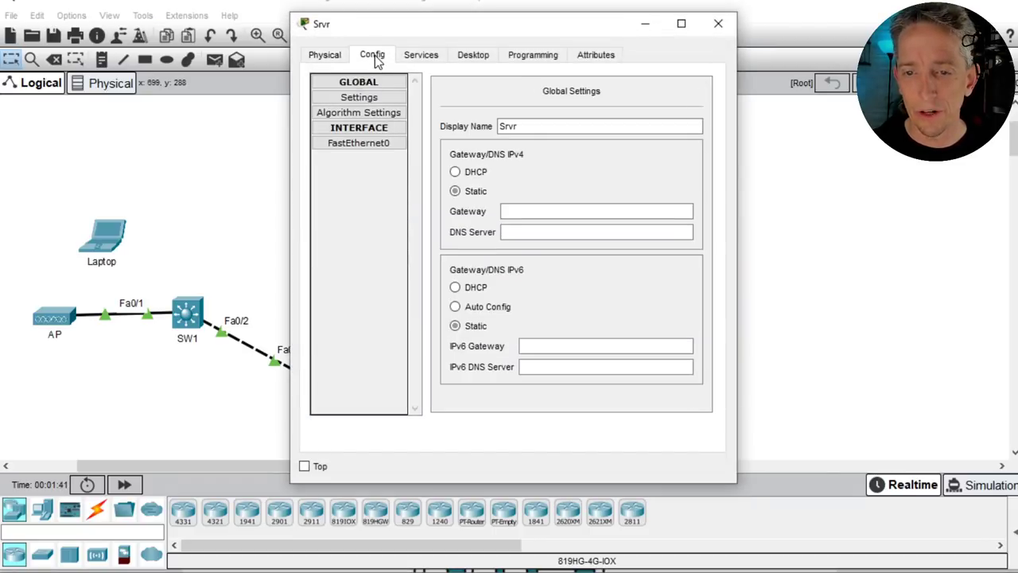
{"action": "left_click", "coordinate": [346, 145]}
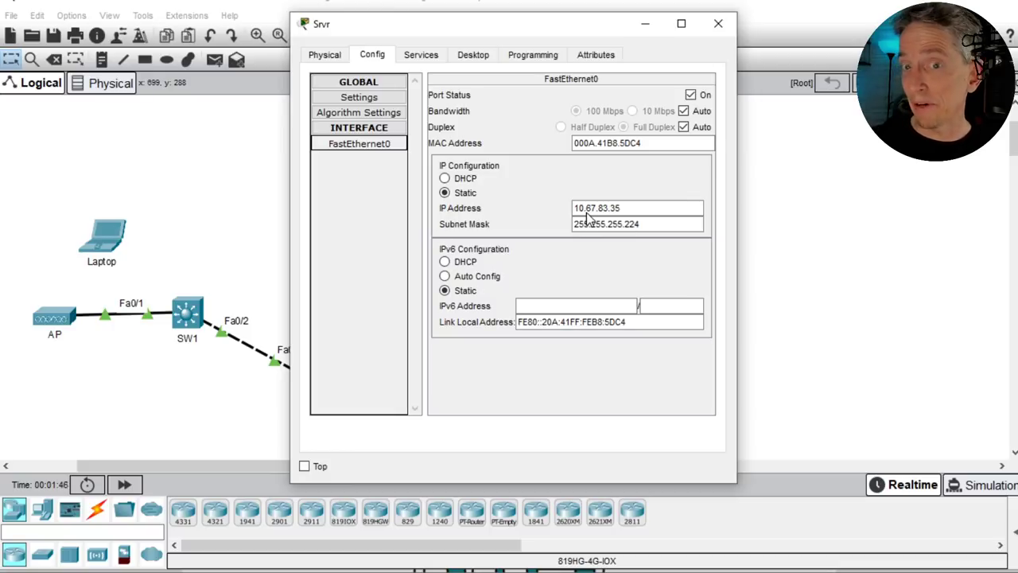
{"action": "left_click", "coordinate": [233, 163]}
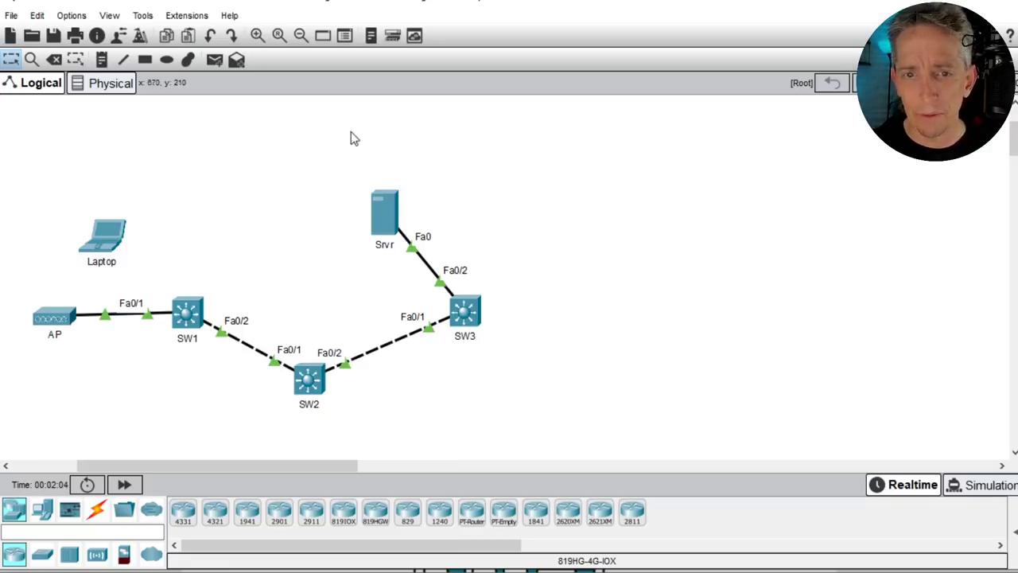
Step: Toggle the Always Show Port Labels in Logical Workspace preference off and on, leaving it enabled, and return to the topology
{"action": "left_click", "coordinate": [72, 16]}
{"action": "left_click", "coordinate": [99, 35]}
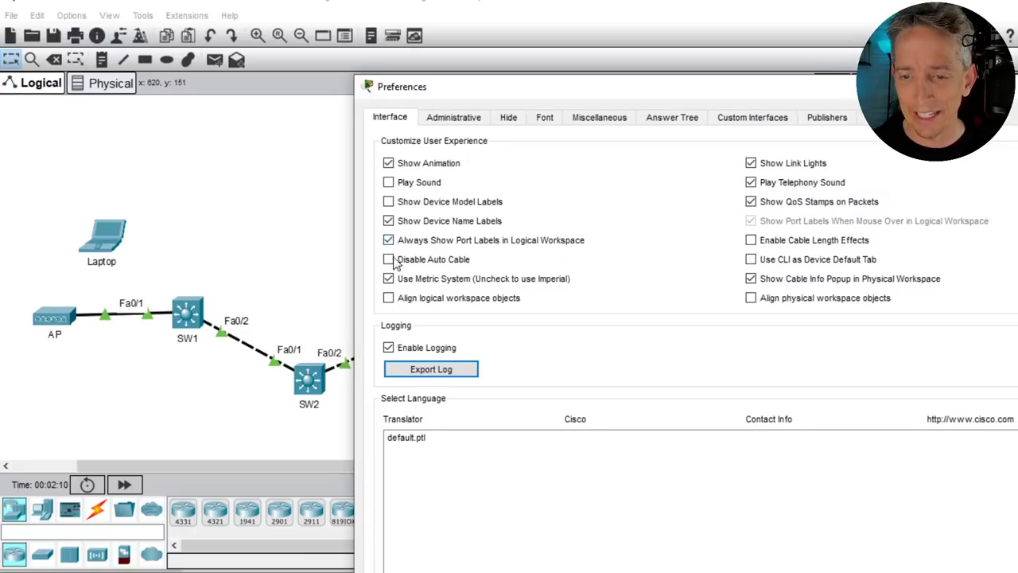
{"action": "left_click", "coordinate": [389, 241]}
{"action": "left_click", "coordinate": [389, 241]}
{"action": "left_click", "coordinate": [389, 241]}
{"action": "left_click", "coordinate": [389, 241]}
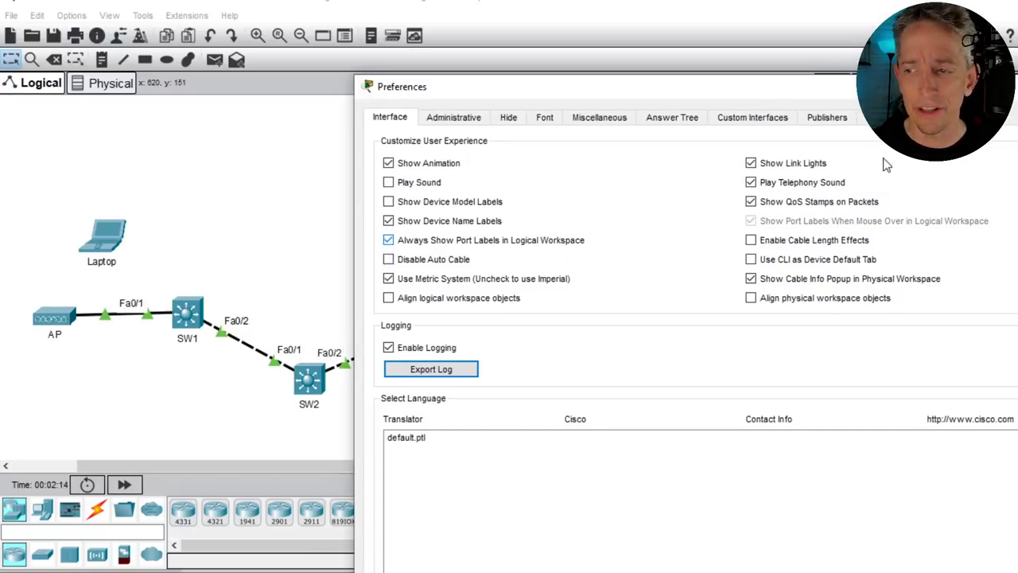
{"action": "left_click_drag", "start_coordinate": [801, 87], "coordinate": [621, 124]}
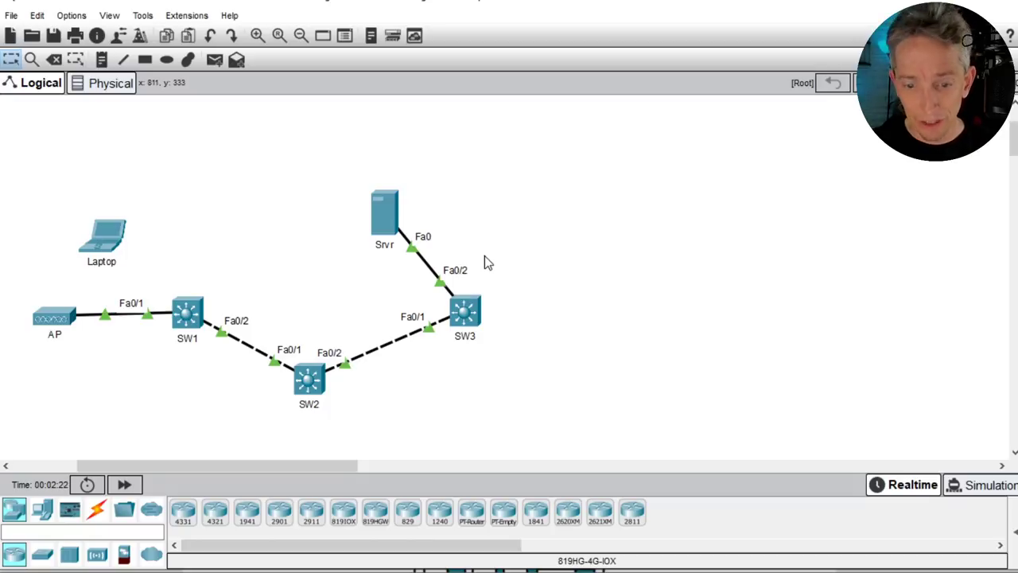
Step: Open SW3's command line in a widened window placed beside the topology
{"action": "left_click", "coordinate": [466, 313]}
{"action": "left_click_drag", "start_coordinate": [512, 33], "coordinate": [720, 57]}
{"action": "left_click_drag", "start_coordinate": [943, 282], "coordinate": [1017, 283]}
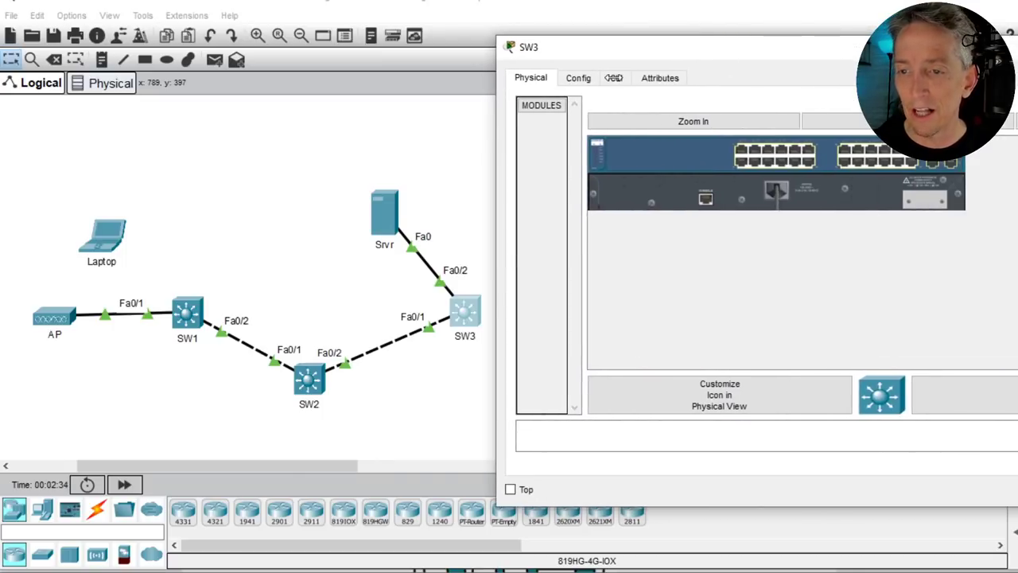
{"action": "left_click", "coordinate": [616, 78]}
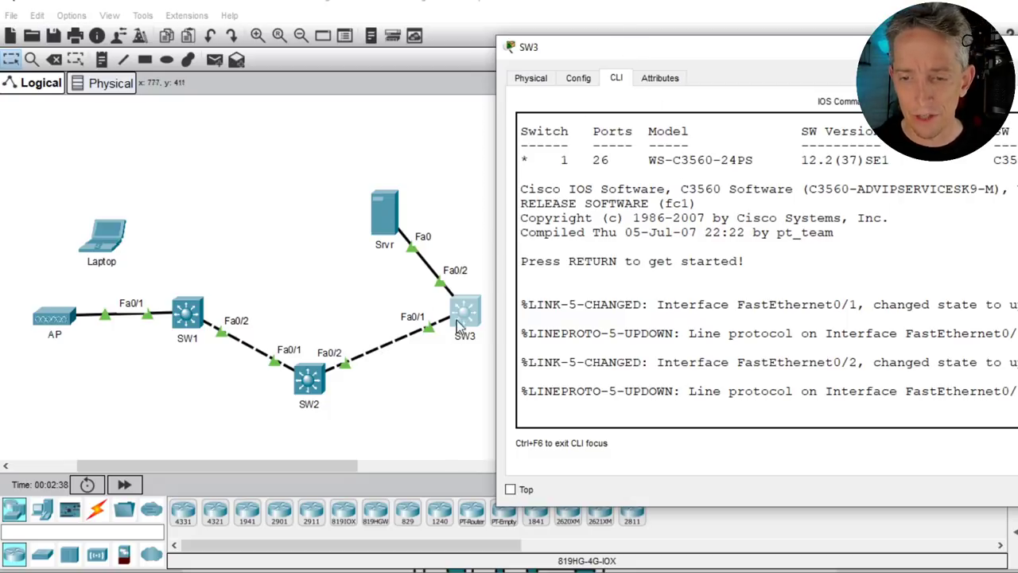
Step: Move SW3 and the server closer to the other devices, and bring back SW3's command line in a wider window beside them
{"action": "left_click_drag", "start_coordinate": [467, 316], "coordinate": [378, 307]}
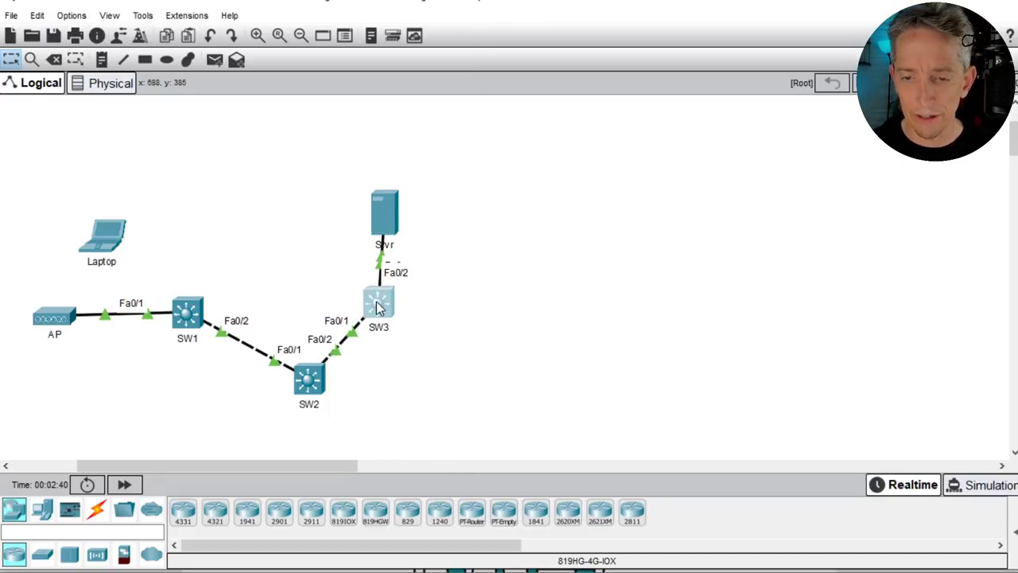
{"action": "left_click_drag", "start_coordinate": [385, 213], "coordinate": [305, 212]}
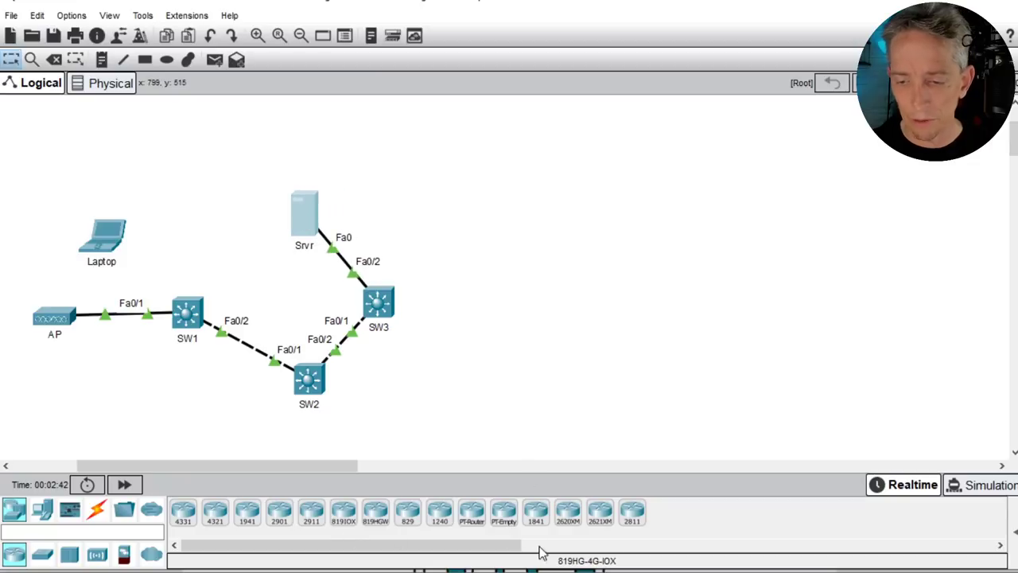
{"action": "left_click", "coordinate": [385, 311]}
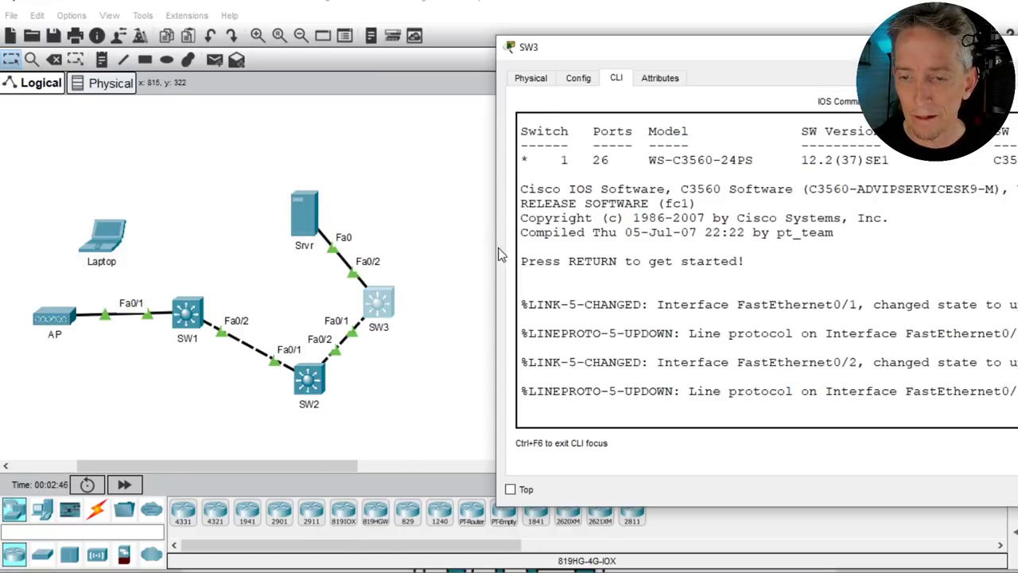
{"action": "left_click_drag", "start_coordinate": [497, 253], "coordinate": [412, 253]}
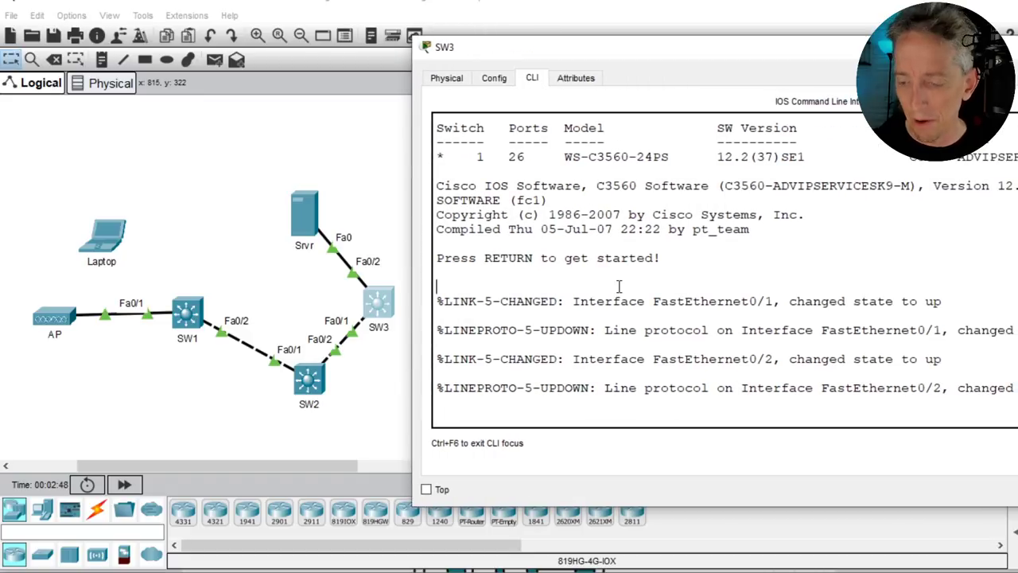
Step: Start the console session on SW3 and list its VLANs with show vlan brief
{"action": "key", "text": "Return"}
{"action": "key", "text": "Return"}
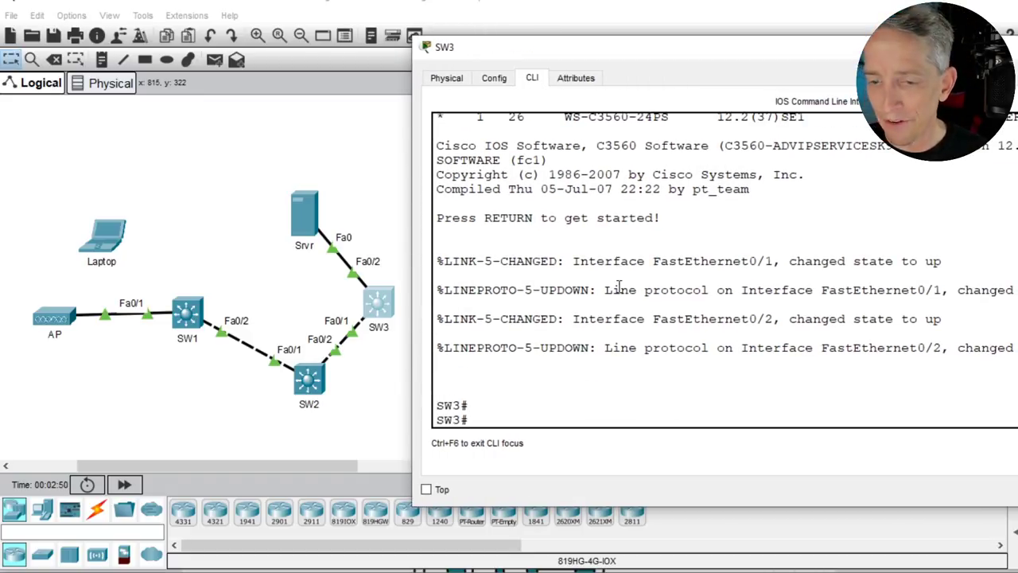
{"action": "type", "text": "show vlan brief"}
{"action": "key", "text": "Return"}
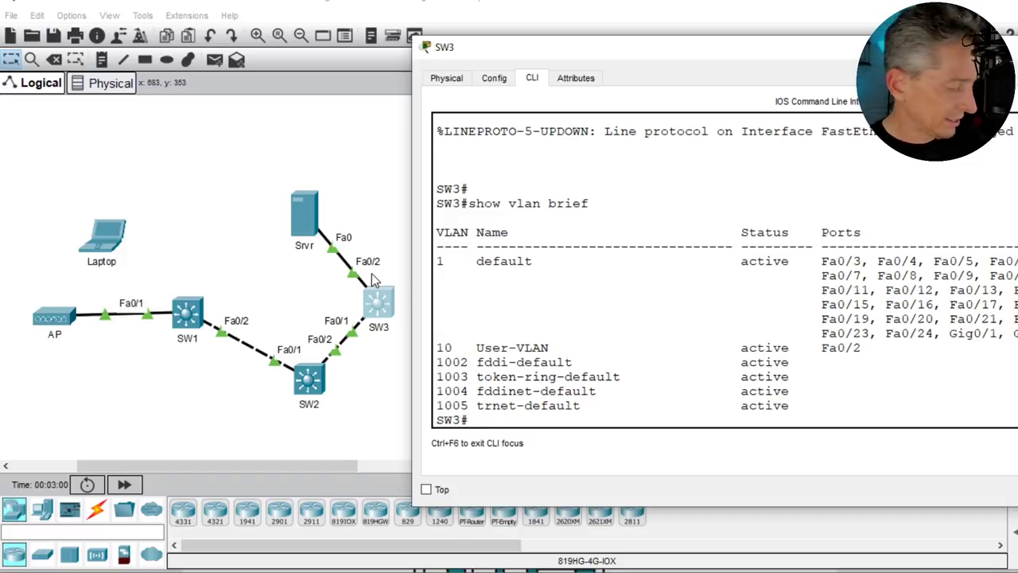
Step: Draw pink annotations circling SW3's Fa0/2 label and the VLAN 10 row, and marking the inter-switch links and the laptop-to-AP wireless path
{"action": "left_click_drag", "start_coordinate": [382, 271], "coordinate": [378, 273]}
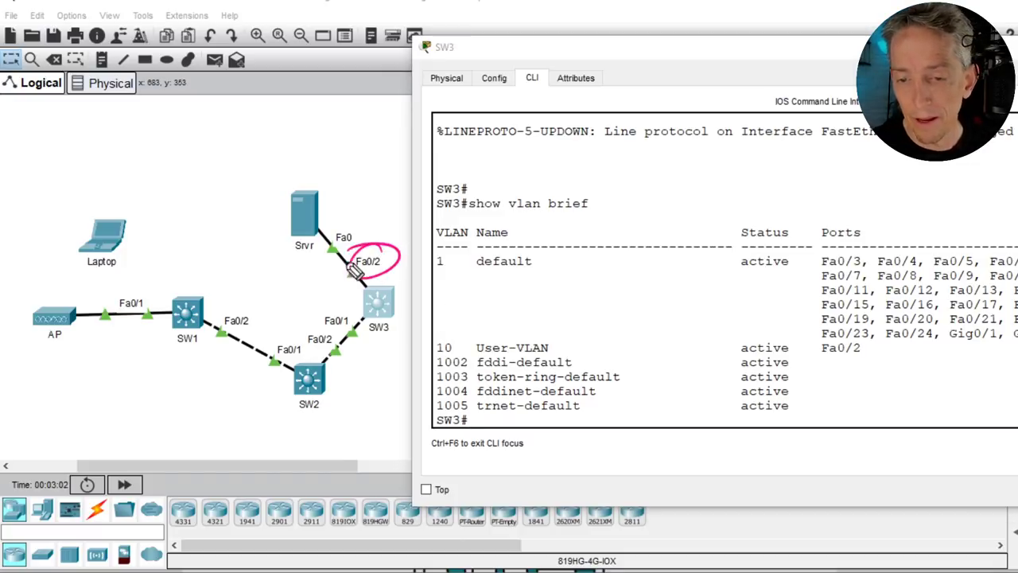
{"action": "left_click_drag", "start_coordinate": [446, 358], "coordinate": [443, 356]}
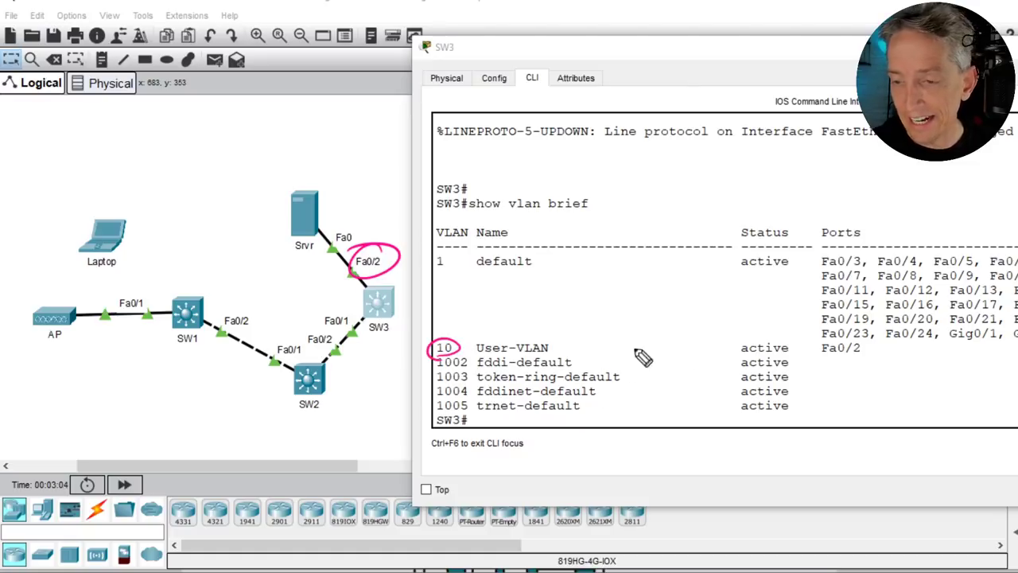
{"action": "mouse_move", "coordinate": [748, 362]}
{"action": "left_mouse_down"}
{"action": "mouse_move", "coordinate": [853, 338]}
{"action": "mouse_move", "coordinate": [436, 345]}
{"action": "left_mouse_up"}
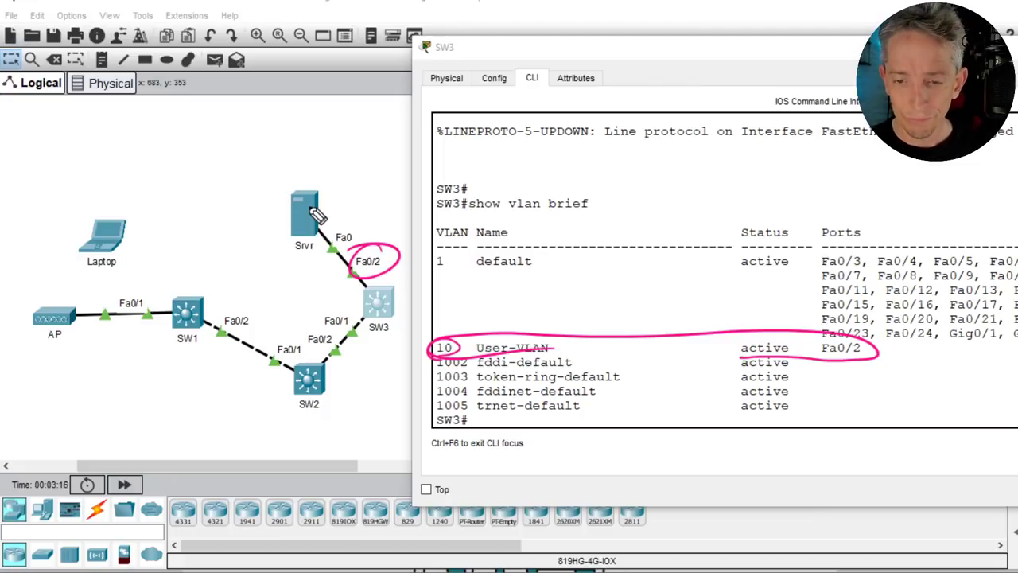
{"action": "left_click_drag", "start_coordinate": [366, 343], "coordinate": [344, 371]}
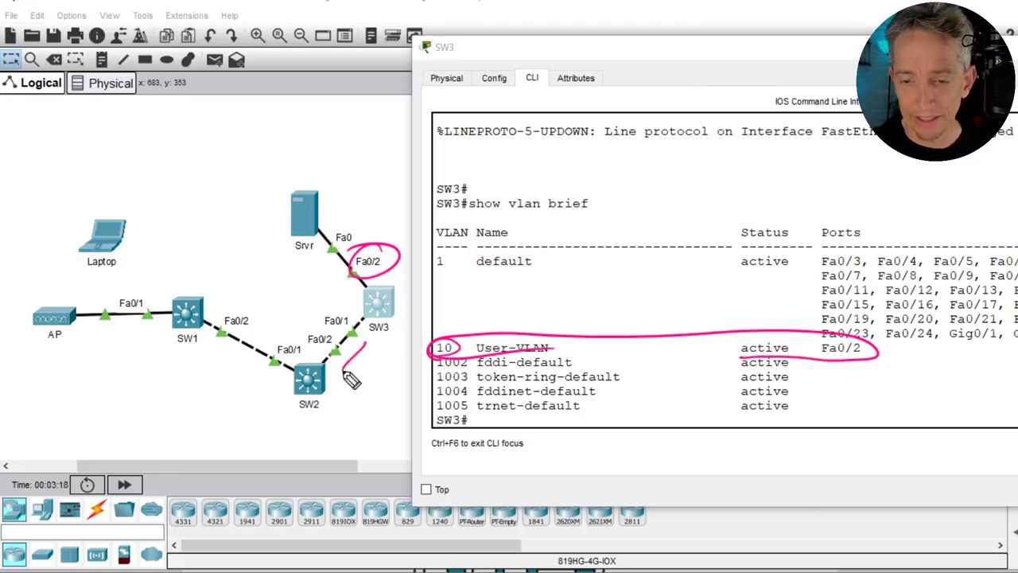
{"action": "left_click_drag", "start_coordinate": [218, 349], "coordinate": [260, 378]}
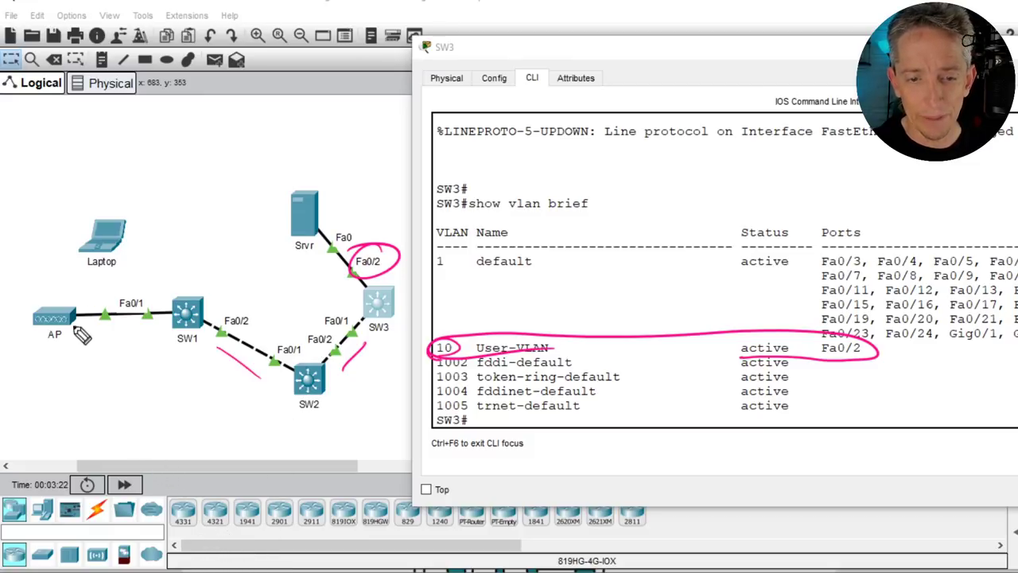
{"action": "mouse_move", "coordinate": [87, 272]}
{"action": "left_mouse_down"}
{"action": "mouse_move", "coordinate": [86, 303]}
{"action": "mouse_move", "coordinate": [48, 307]}
{"action": "left_mouse_up"}
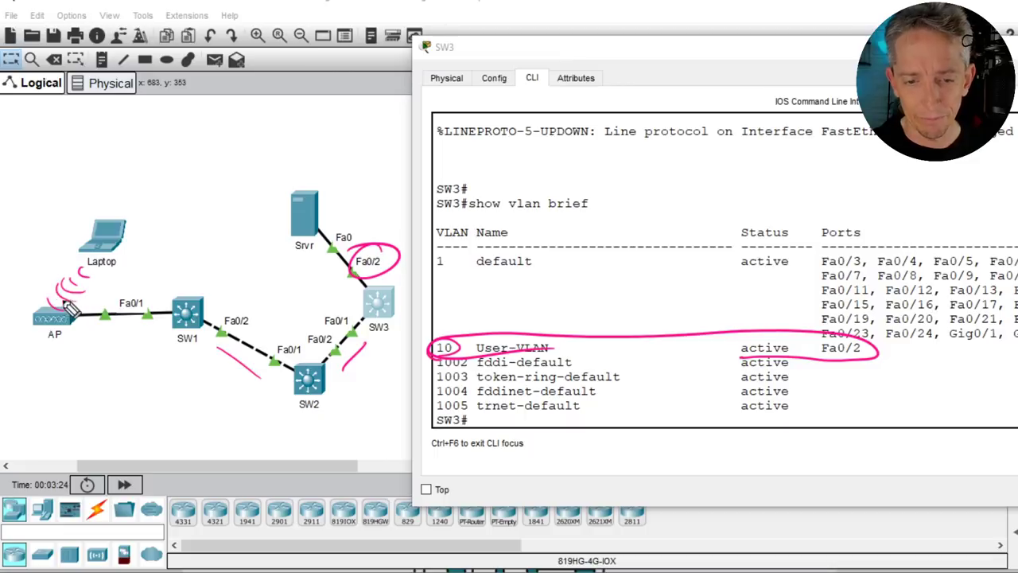
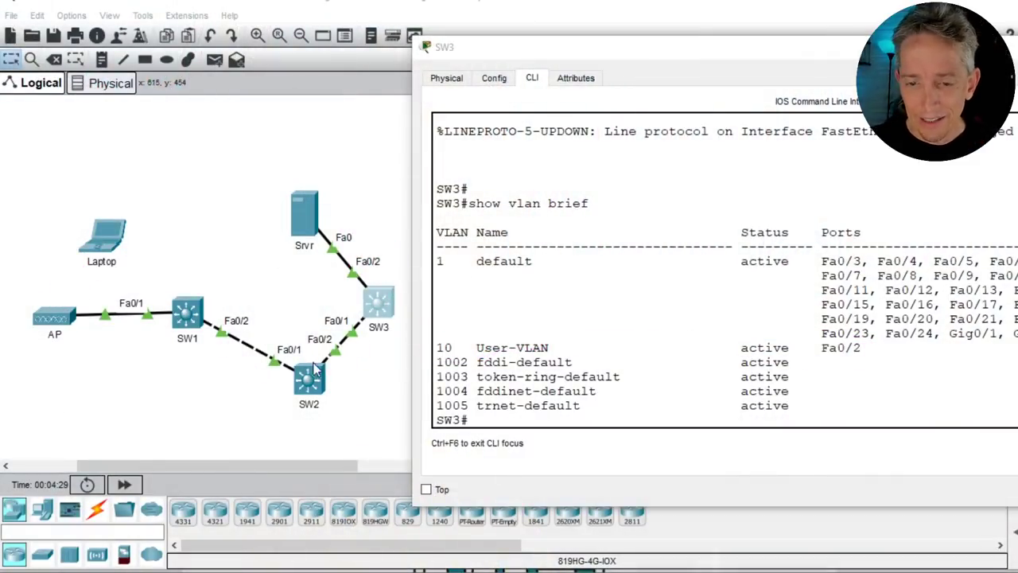
Step: Enlarge the laptop's physical device view, power the laptop on, and return to the topology
{"action": "left_click", "coordinate": [108, 239]}
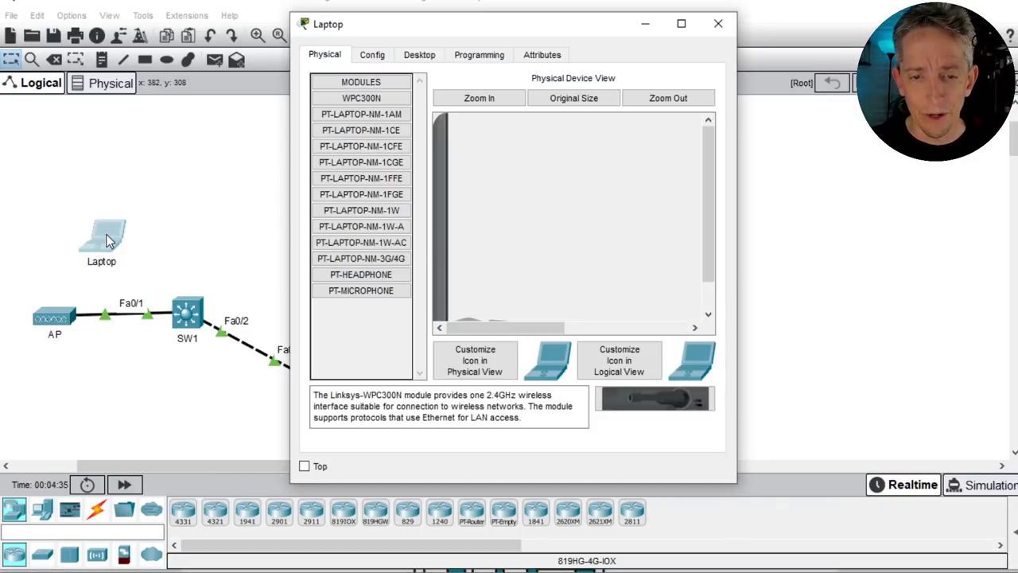
{"action": "left_click_drag", "start_coordinate": [735, 243], "coordinate": [1017, 262]}
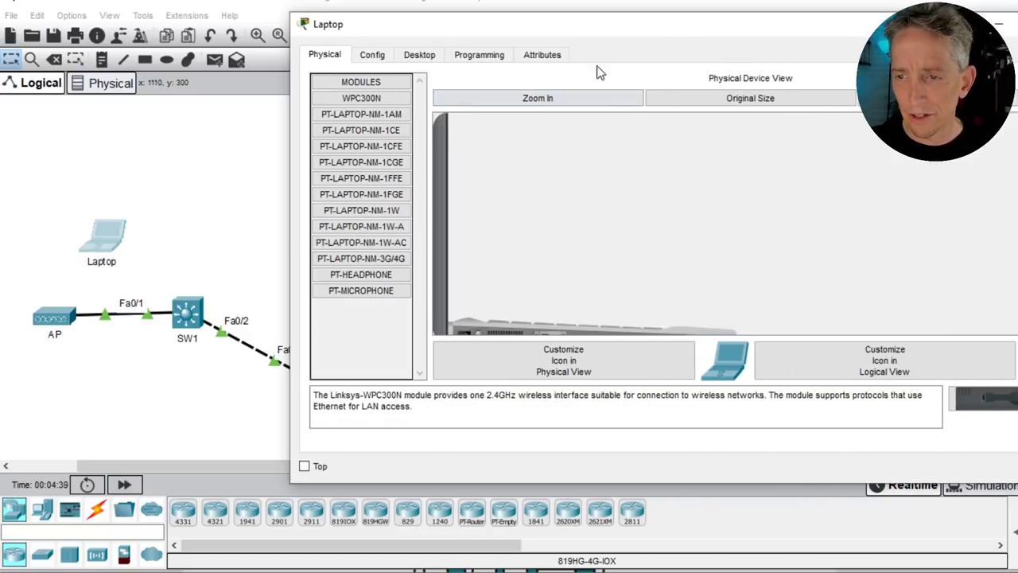
{"action": "left_click", "coordinate": [576, 98]}
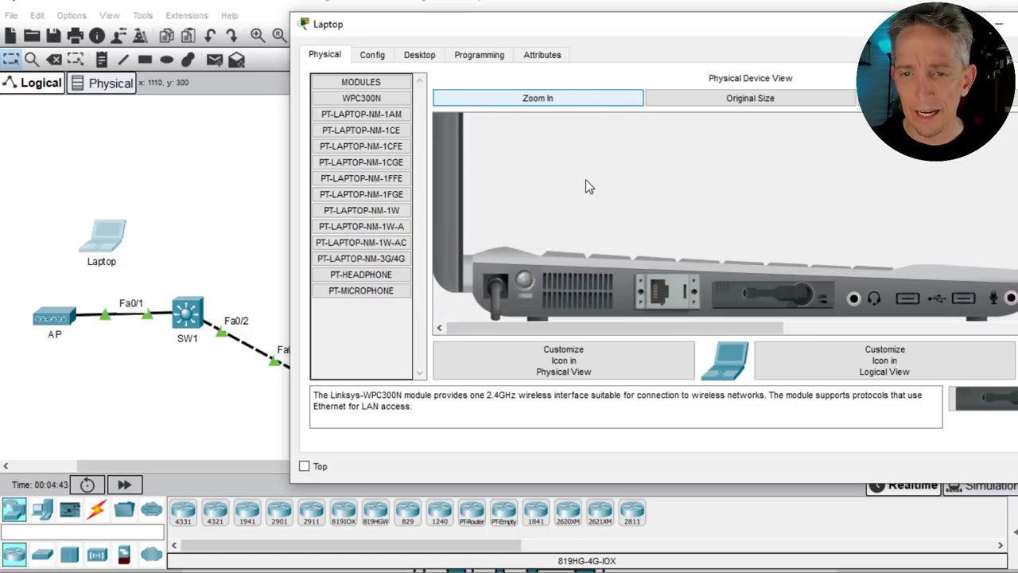
{"action": "left_click", "coordinate": [371, 55]}
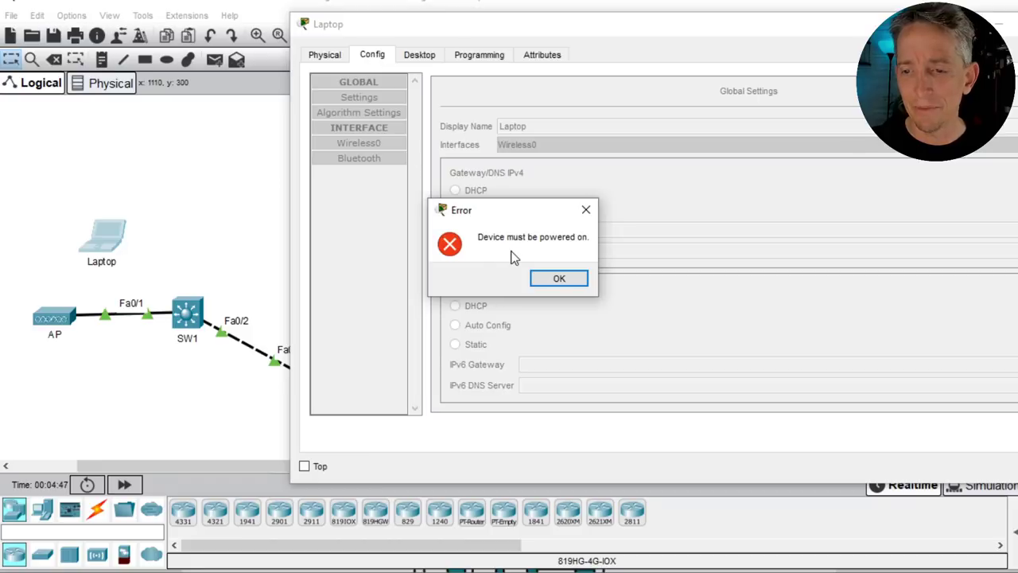
{"action": "left_click", "coordinate": [557, 280]}
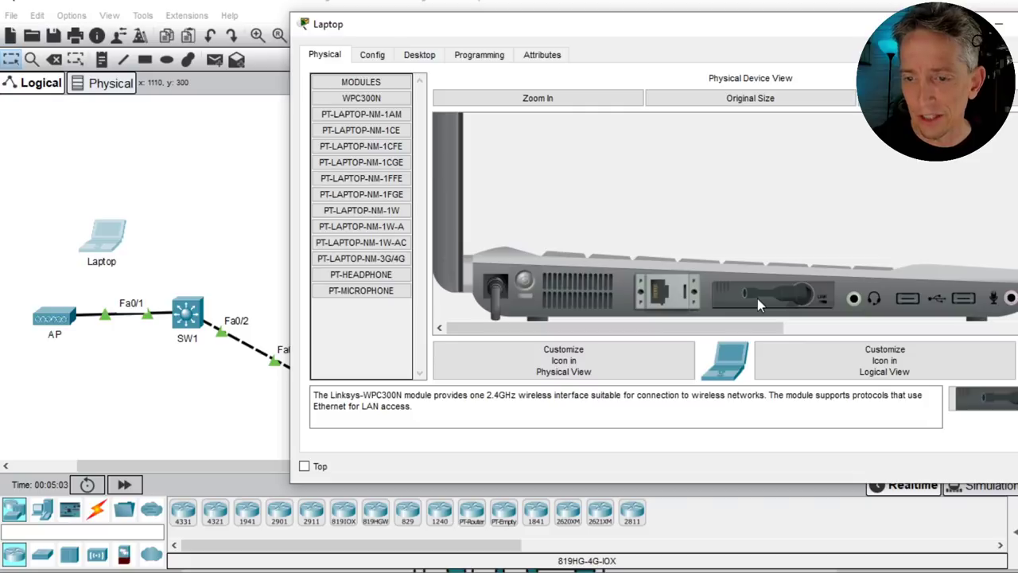
{"action": "left_click", "coordinate": [523, 280]}
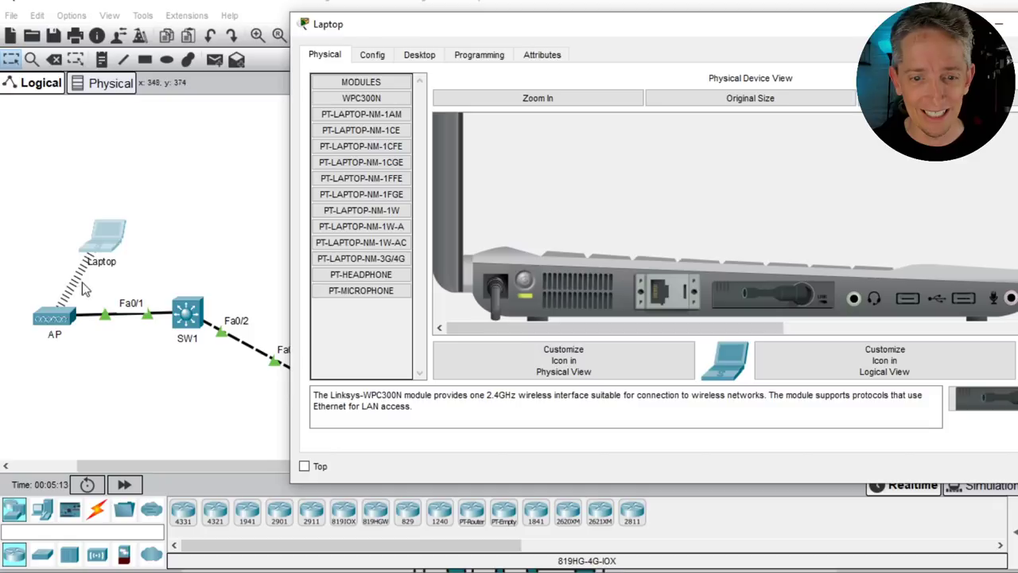
{"action": "left_click", "coordinate": [163, 203]}
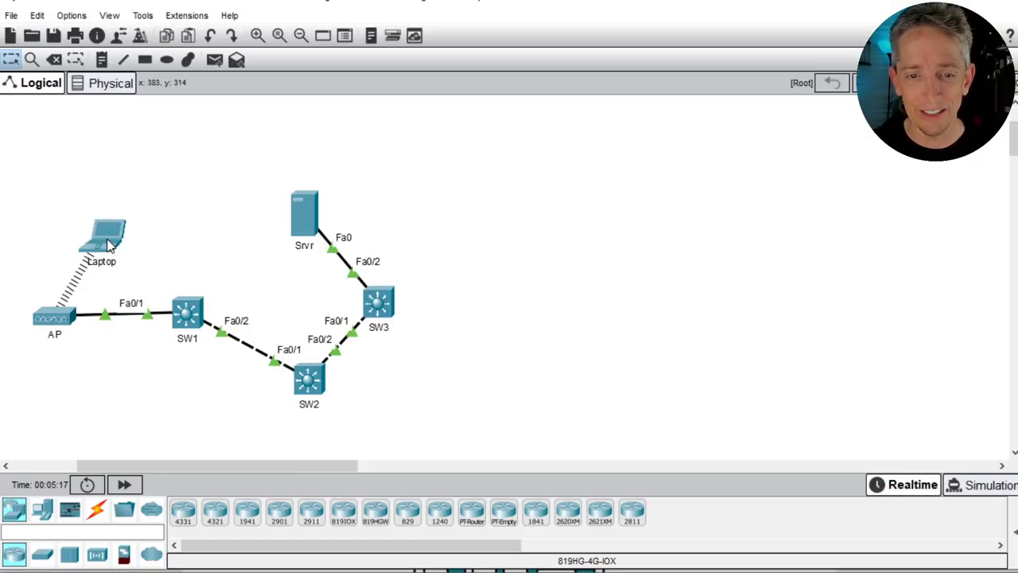
Step: Show SW1's command line in a wider window beside the laptop and AP
{"action": "mouse_move", "coordinate": [107, 238]}
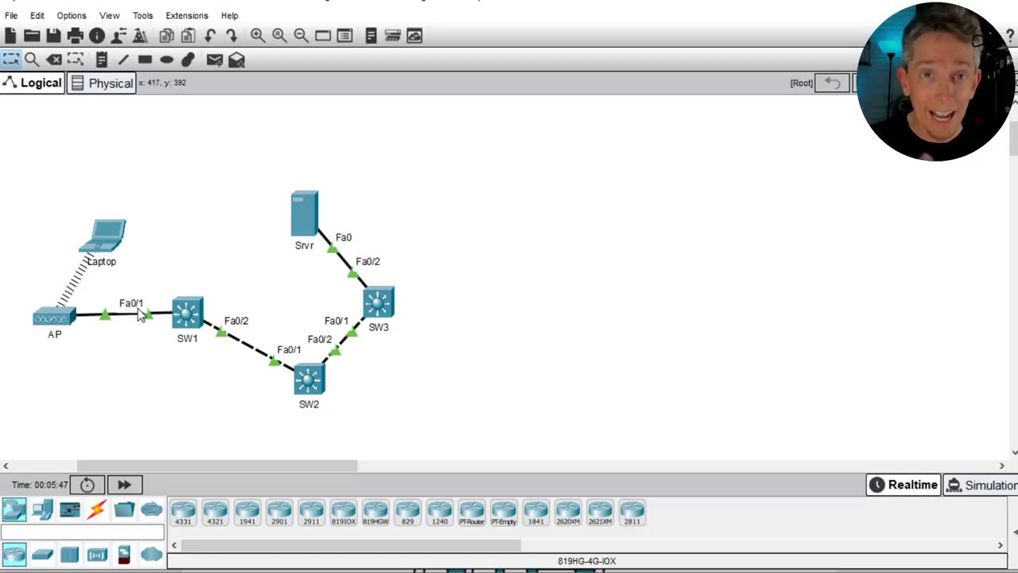
{"action": "left_click", "coordinate": [189, 315]}
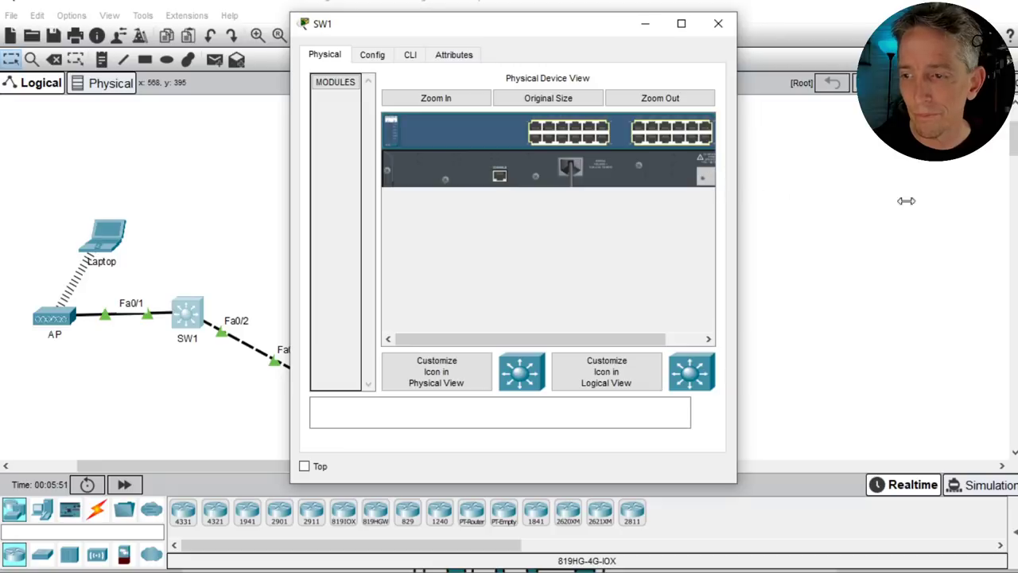
{"action": "left_click_drag", "start_coordinate": [740, 233], "coordinate": [1014, 235]}
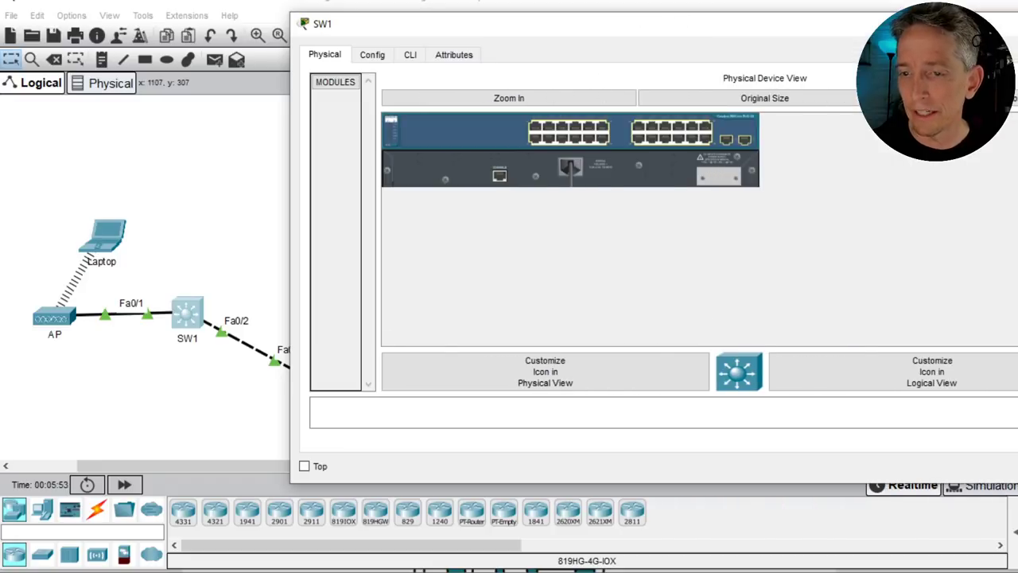
{"action": "left_click", "coordinate": [409, 58]}
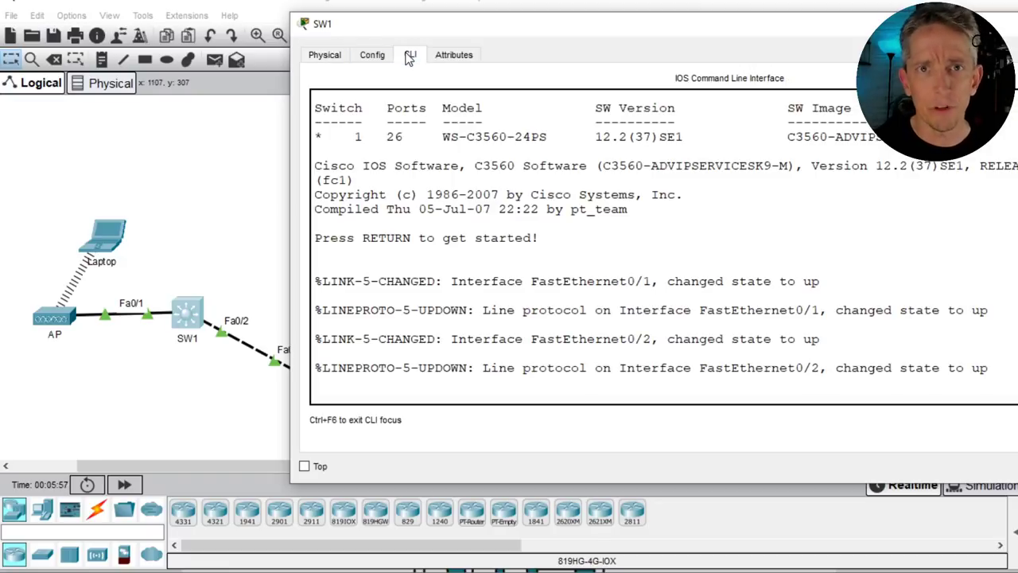
{"action": "left_click", "coordinate": [503, 224]}
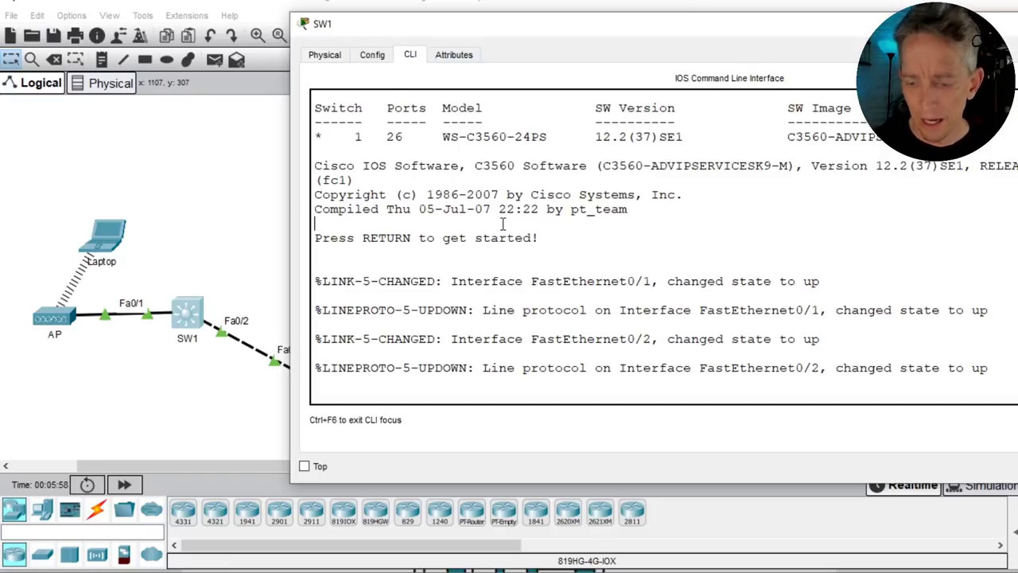
Step: Start the console session on SW1 and list its VLANs with show vlan brief
{"action": "key", "text": "Return"}
{"action": "key", "text": "Return"}
{"action": "key", "text": "Return"}
{"action": "type", "text": "show vlan brief"}
{"action": "key", "text": "Return"}
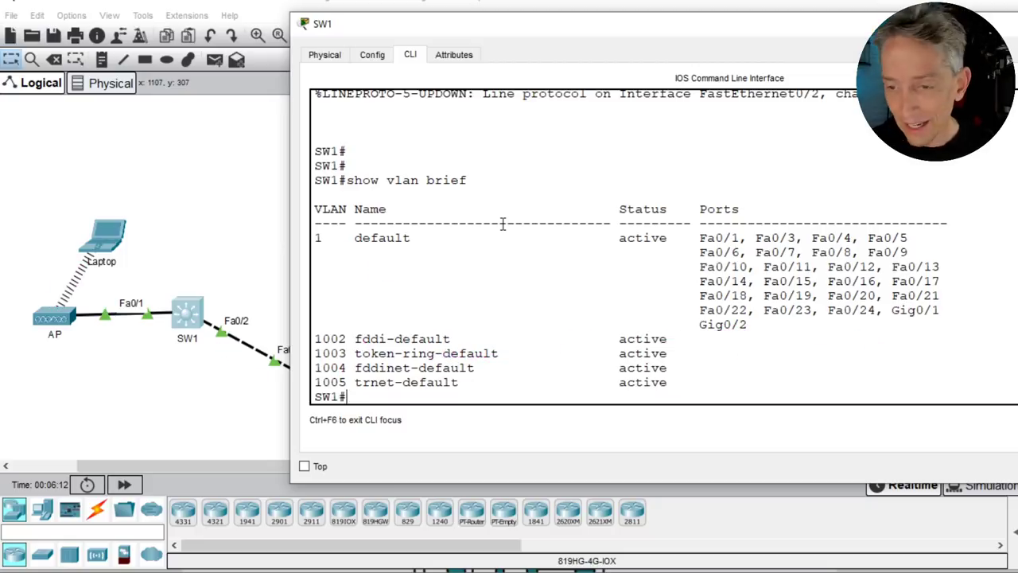
Step: Mark VLAN 1, Fa0/1 and the gap above VLAN 1002 in pink, point out the AP and SW1's Fa0/1 link, and clear the markings
{"action": "mouse_move", "coordinate": [700, 248]}
{"action": "left_mouse_down"}
{"action": "mouse_move", "coordinate": [753, 239]}
{"action": "mouse_move", "coordinate": [703, 243]}
{"action": "mouse_move", "coordinate": [714, 233]}
{"action": "mouse_move", "coordinate": [581, 184]}
{"action": "mouse_move", "coordinate": [294, 202]}
{"action": "mouse_move", "coordinate": [179, 280]}
{"action": "left_mouse_up"}
{"action": "left_click_drag", "start_coordinate": [300, 239], "coordinate": [322, 259]}
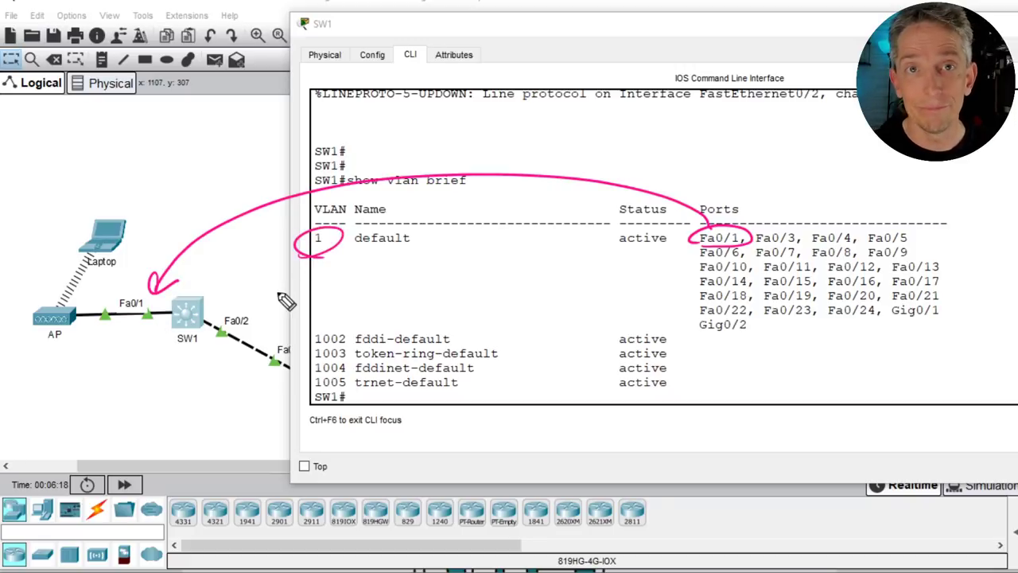
{"action": "left_click_drag", "start_coordinate": [326, 333], "coordinate": [314, 332]}
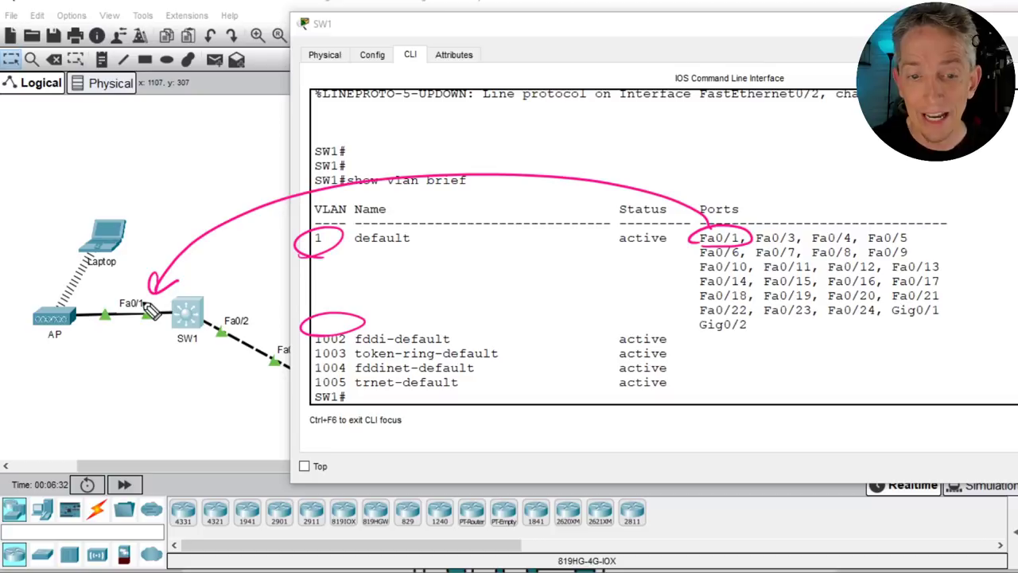
{"action": "left_click_drag", "start_coordinate": [48, 355], "coordinate": [70, 358]}
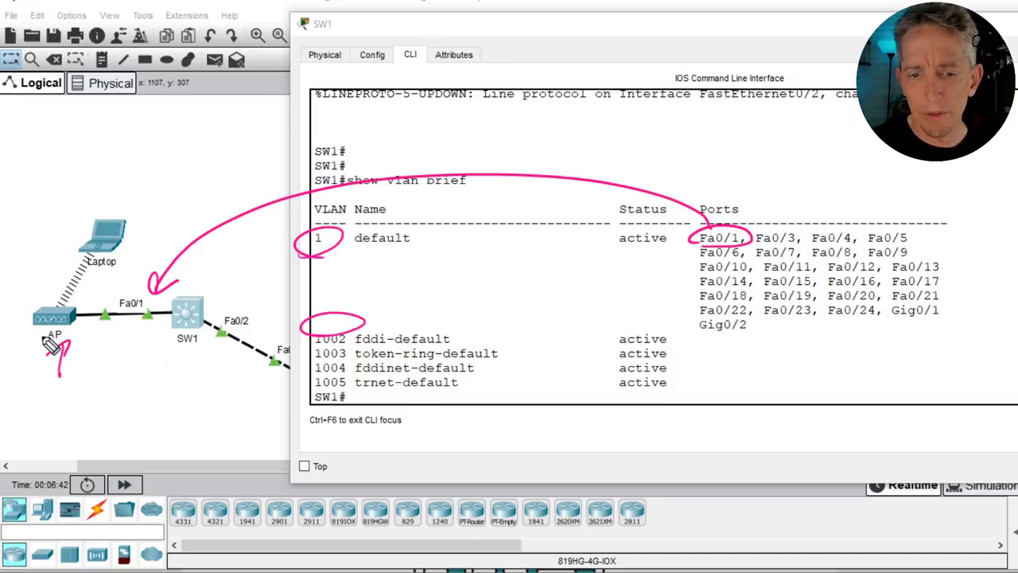
{"action": "left_click", "coordinate": [166, 312]}
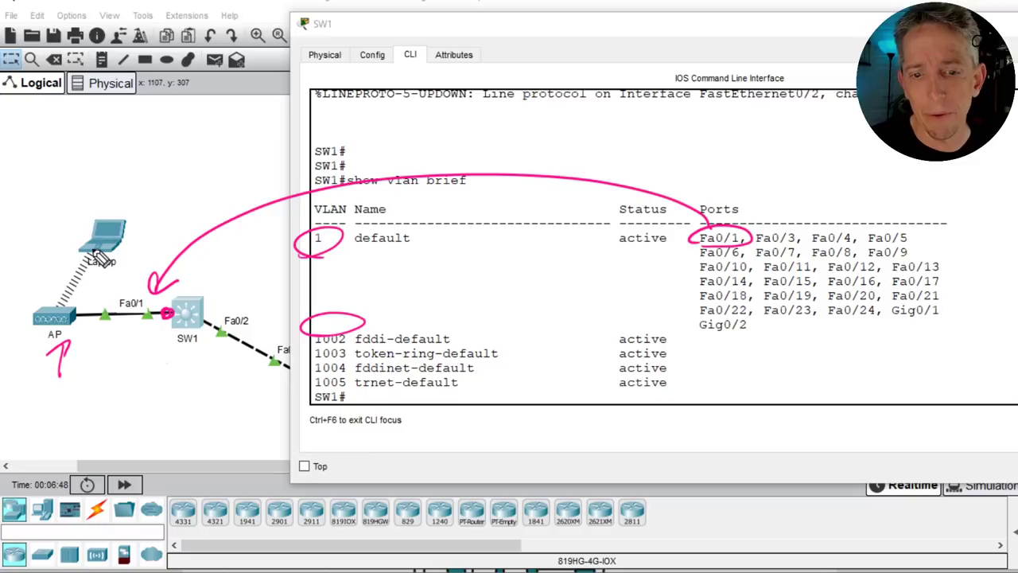
{"action": "left_click_drag", "start_coordinate": [150, 355], "coordinate": [167, 340]}
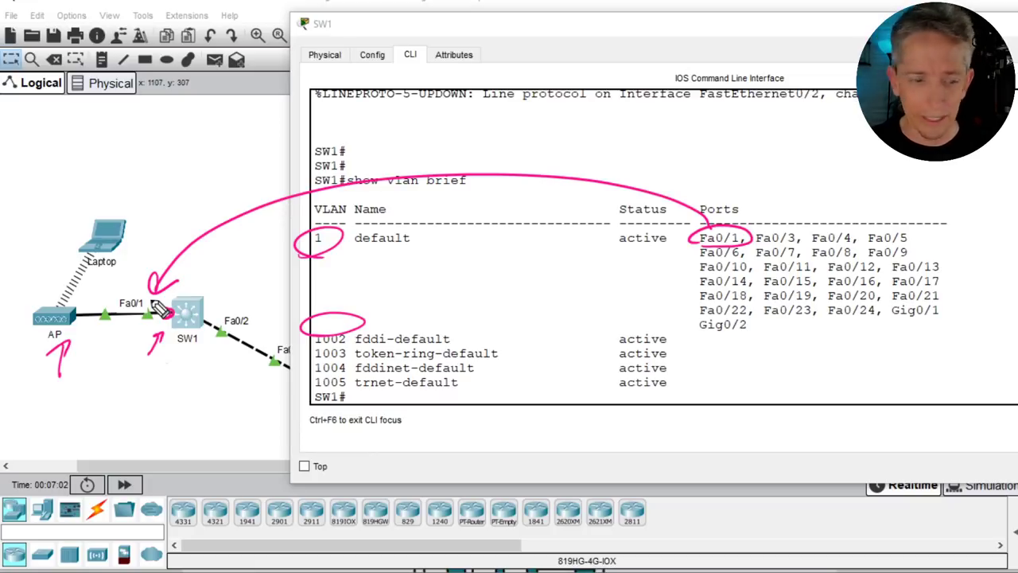
{"action": "key", "text": "Escape"}
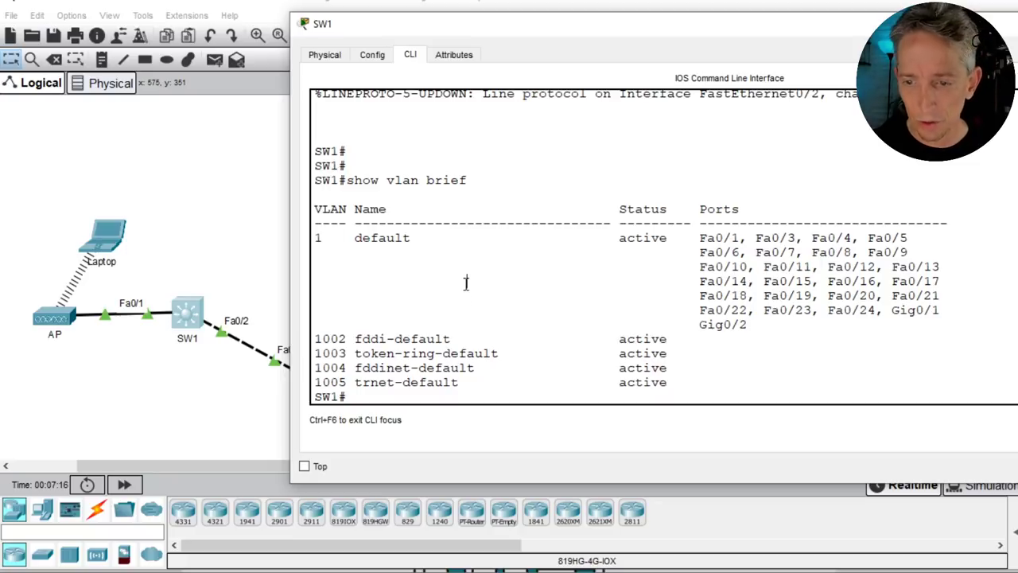
Step: Enter SW1's configuration for interface fa 0/1 and set it with switchport mode access
{"action": "key", "text": "Return"}
{"action": "key", "text": "Return"}
{"action": "type", "text": "conf t"}
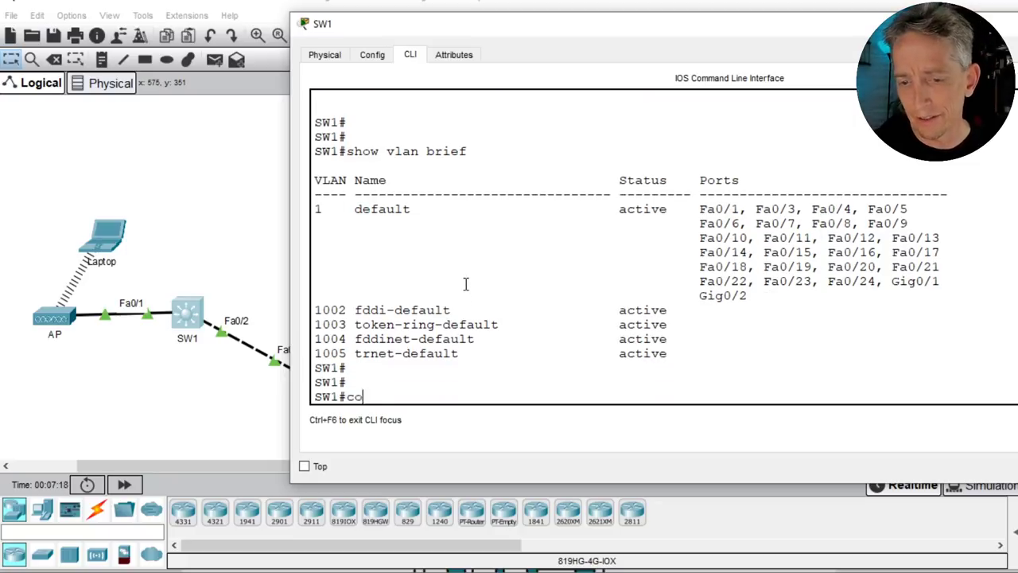
{"action": "key", "text": "Return"}
{"action": "type", "text": "int "}
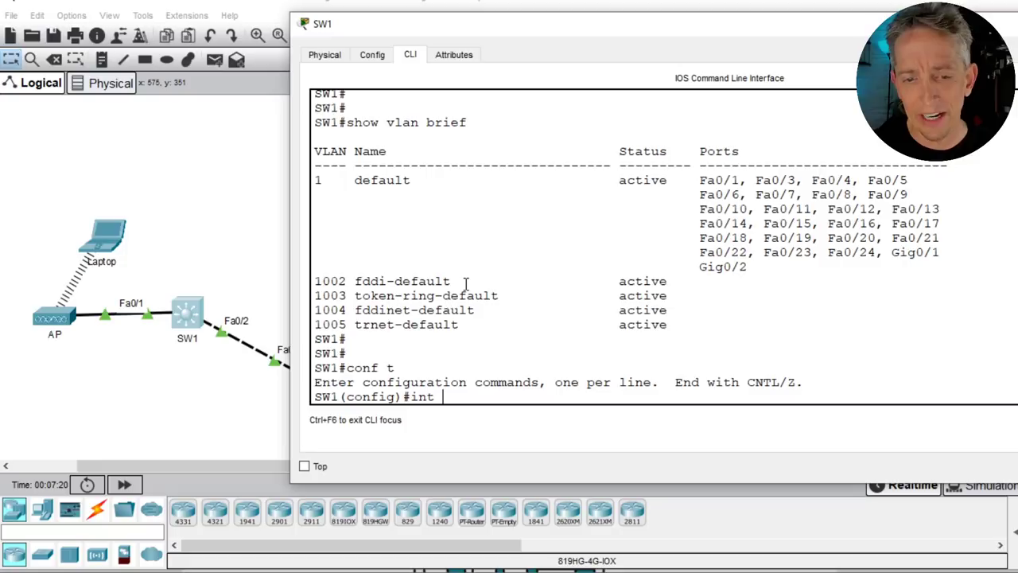
{"action": "type", "text": "fa 0/1"}
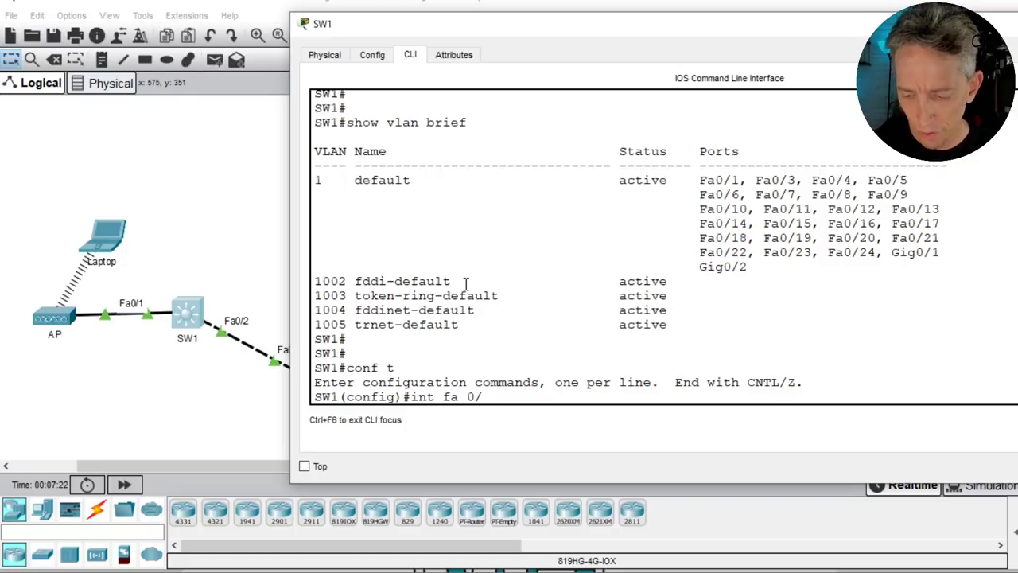
{"action": "key", "text": "Return"}
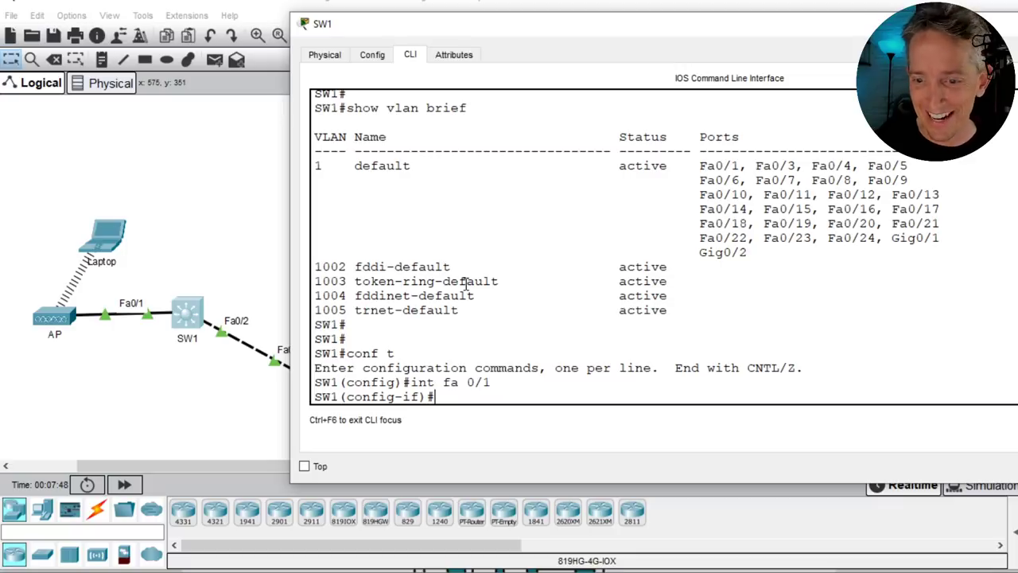
{"action": "type", "text": "sw"}
{"action": "key", "text": "Tab"}
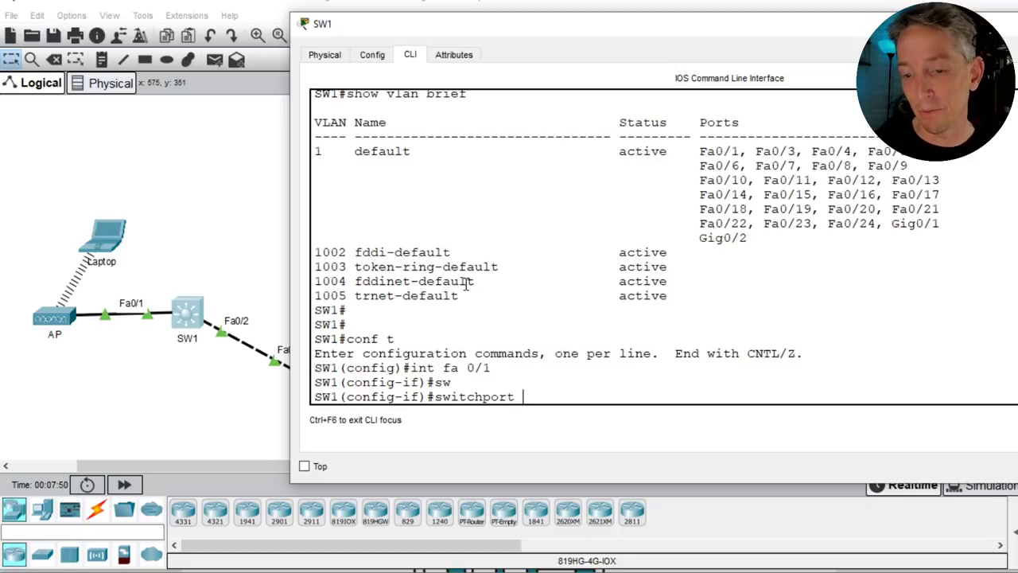
{"action": "type", "text": "mode acd"}
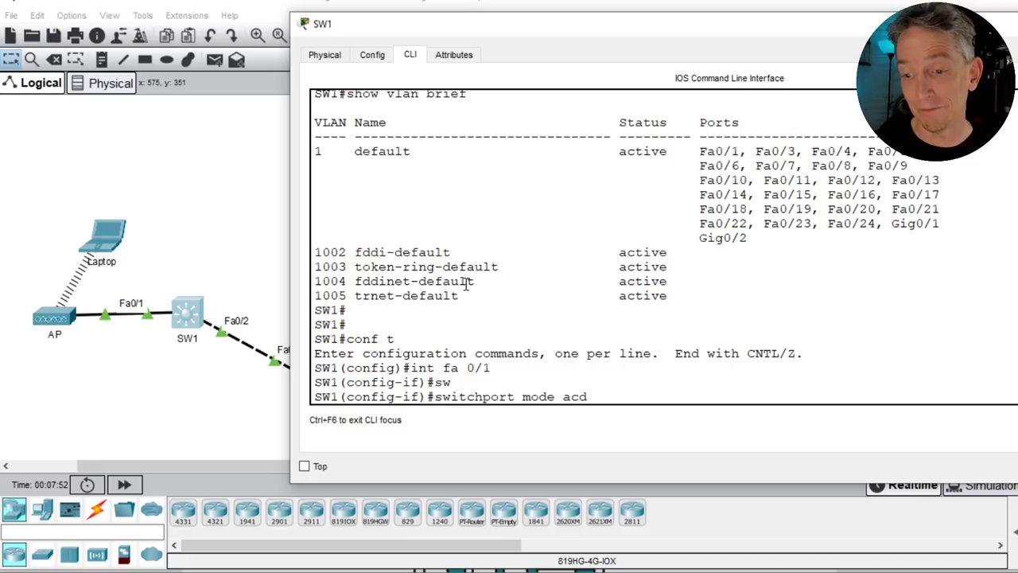
{"action": "key", "text": "Tab"}
{"action": "key", "text": "Return"}
Step: Assign SW1's fa 0/1 with switchport access vlan 10 and leave configuration mode
{"action": "type", "text": "sw"}
{"action": "key", "text": "Tab"}
{"action": "type", "text": "acc"}
{"action": "key", "text": "Tab"}
{"action": "type", "text": "vlan 10"}
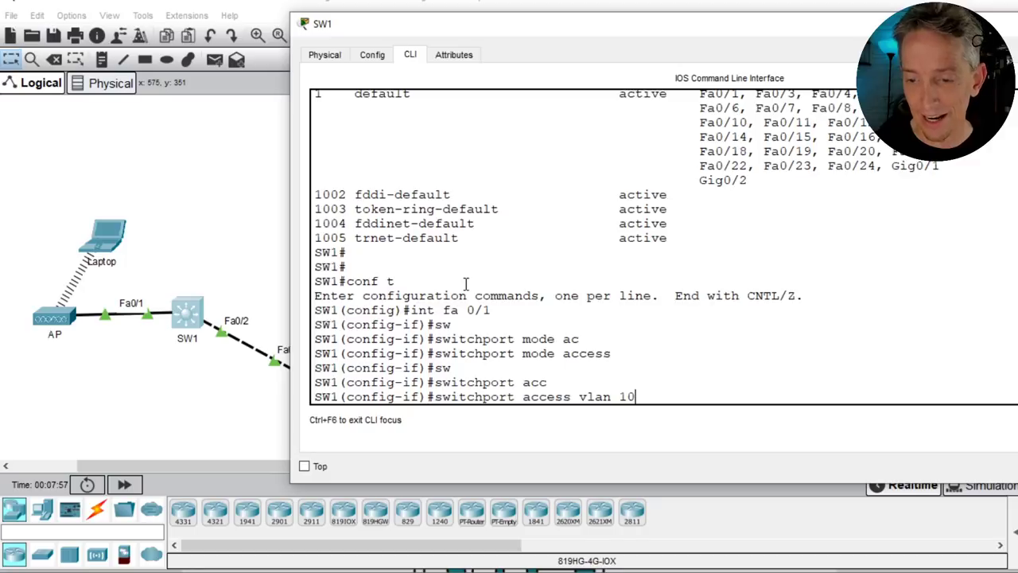
{"action": "key", "text": "Return"}
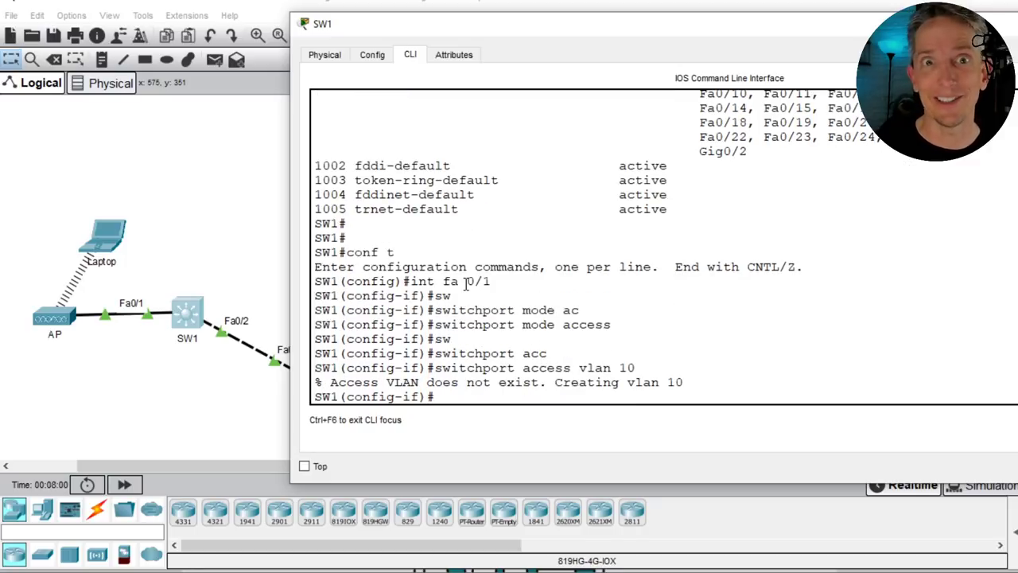
{"action": "type", "text": "end"}
{"action": "key", "text": "Return"}
Step: List SW1's VLANs again with show vlan brief and highlight the VLAN 10 row
{"action": "type", "text": "show vlan brief"}
{"action": "key", "text": "Return"}
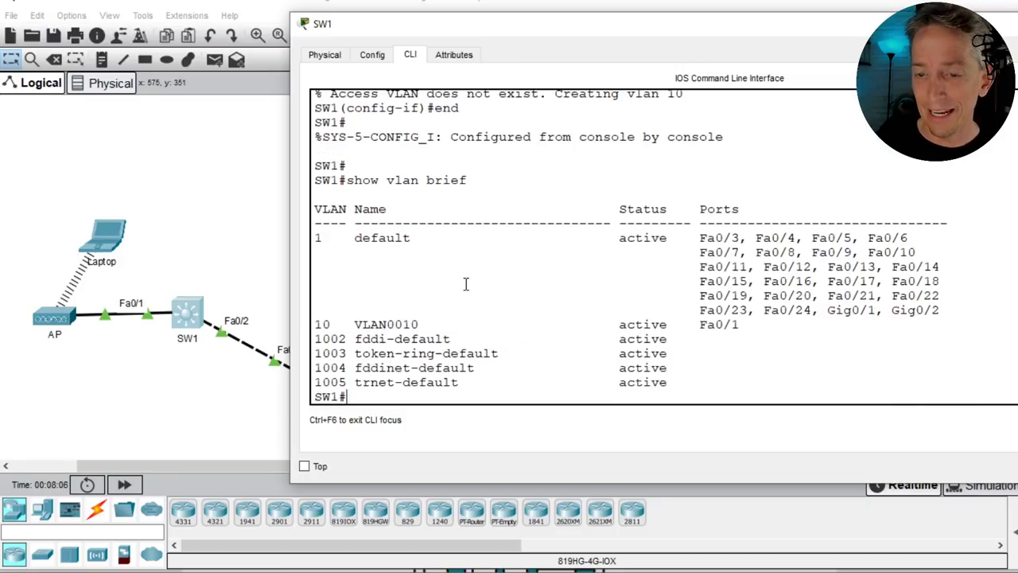
{"action": "triple_click", "coordinate": [364, 326]}
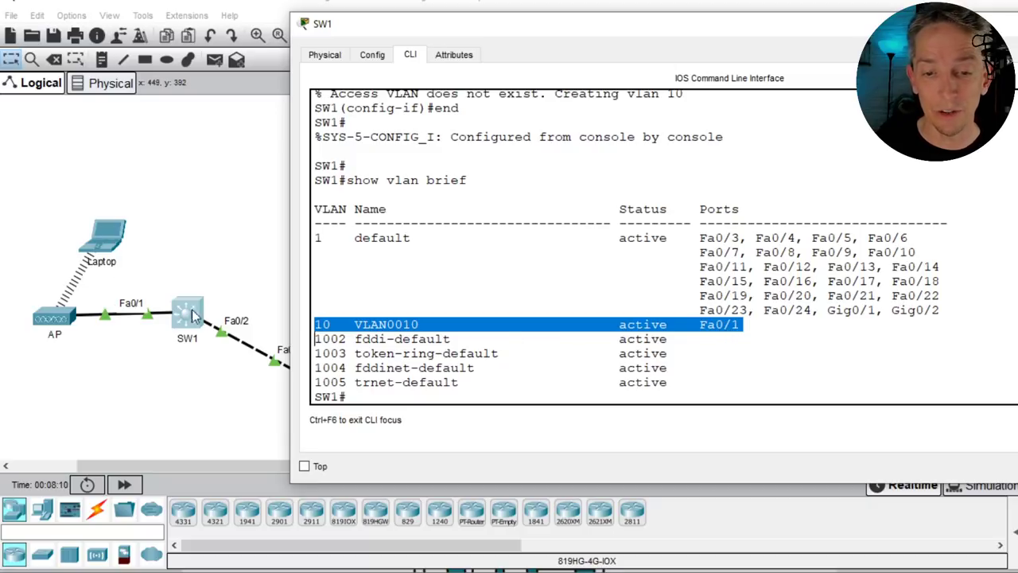
Step: Power-cycle the laptop in its physical device view and return to the topology
{"action": "left_click", "coordinate": [107, 243]}
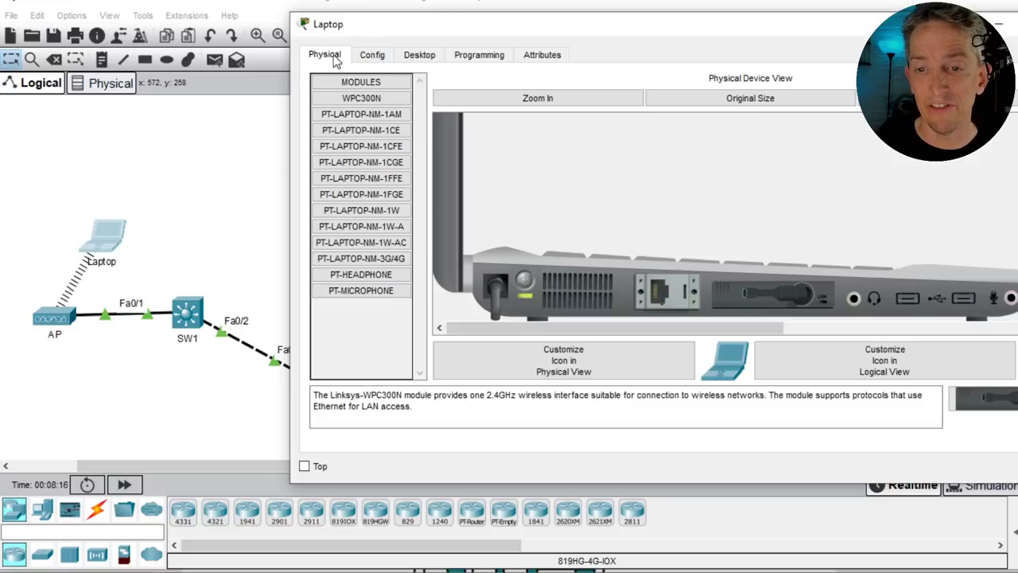
{"action": "left_click", "coordinate": [525, 282]}
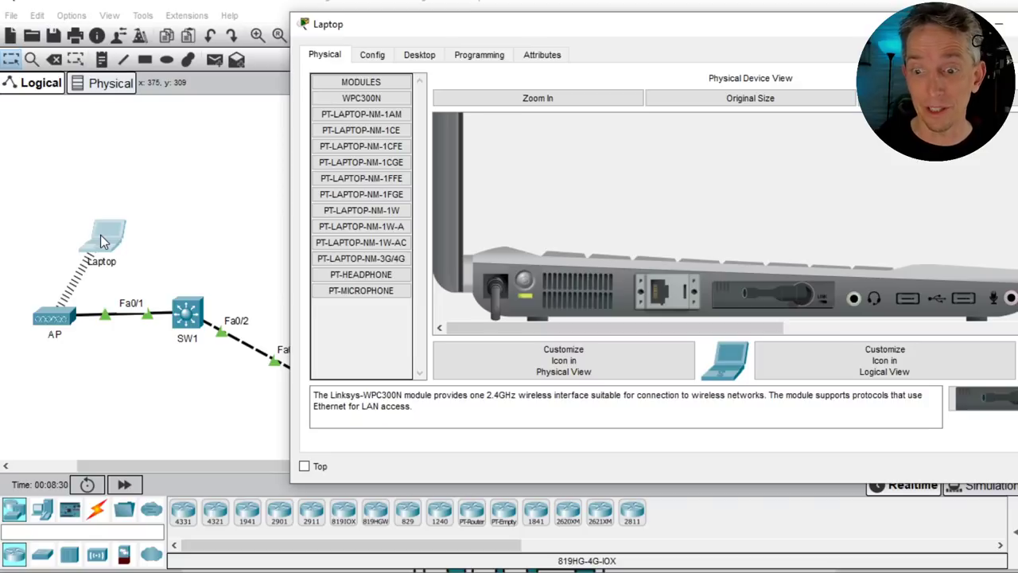
{"action": "left_click", "coordinate": [198, 236]}
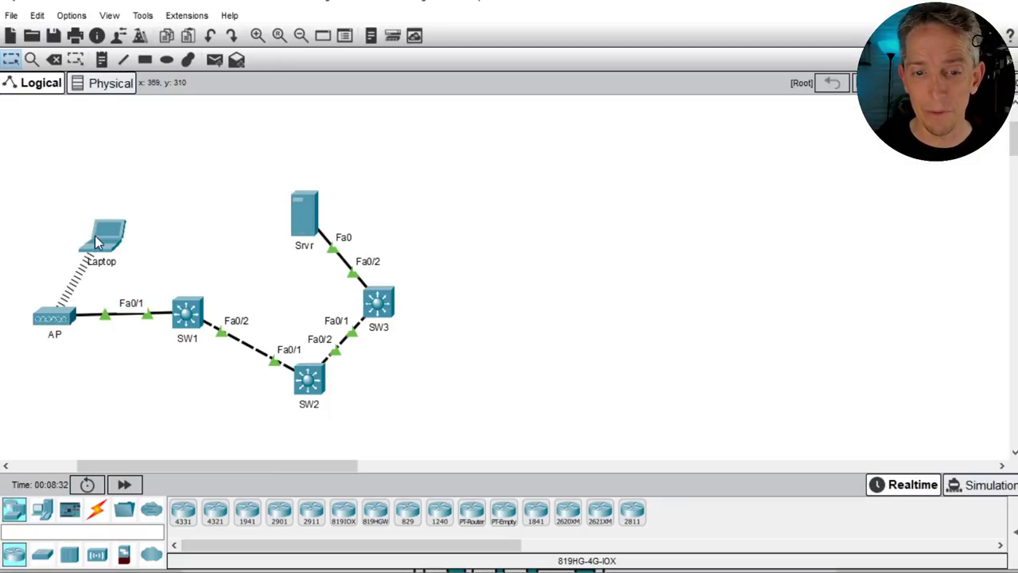
{"action": "mouse_move", "coordinate": [101, 243]}
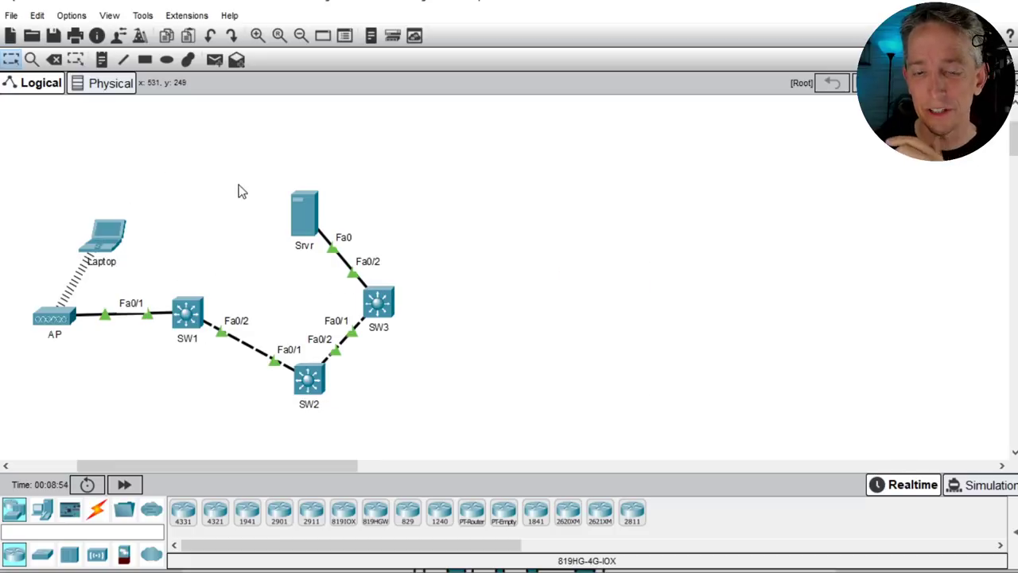
Step: Examine the DHCP service settings of the server in a widened window, and return to the topology
{"action": "left_click", "coordinate": [303, 220]}
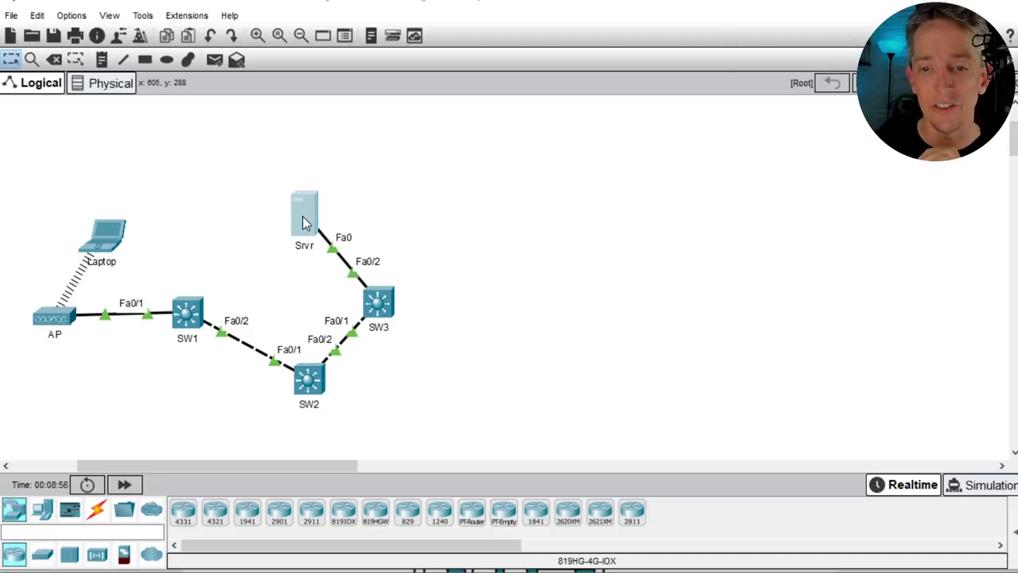
{"action": "left_click_drag", "start_coordinate": [736, 230], "coordinate": [1012, 229]}
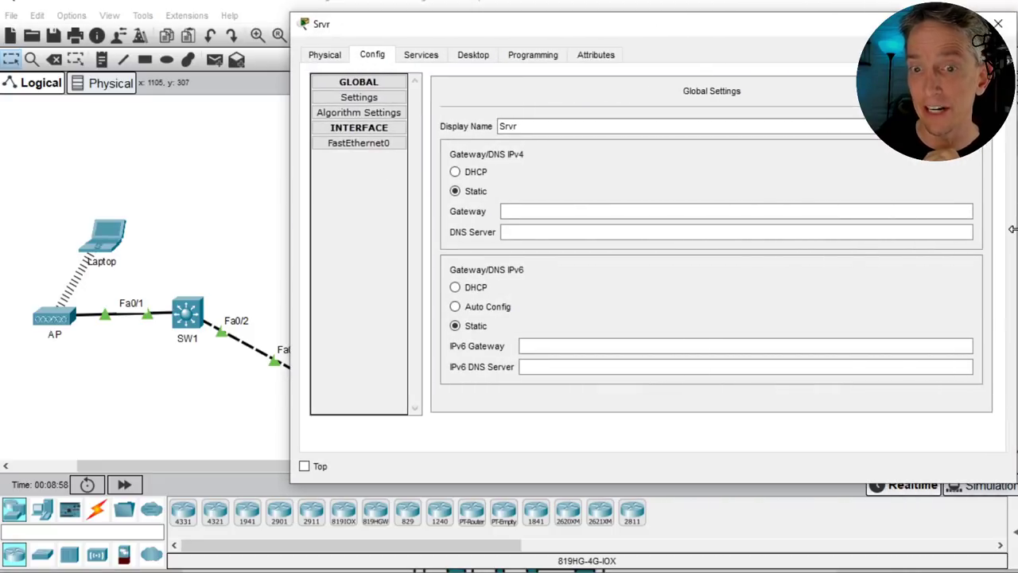
{"action": "left_click", "coordinate": [422, 59]}
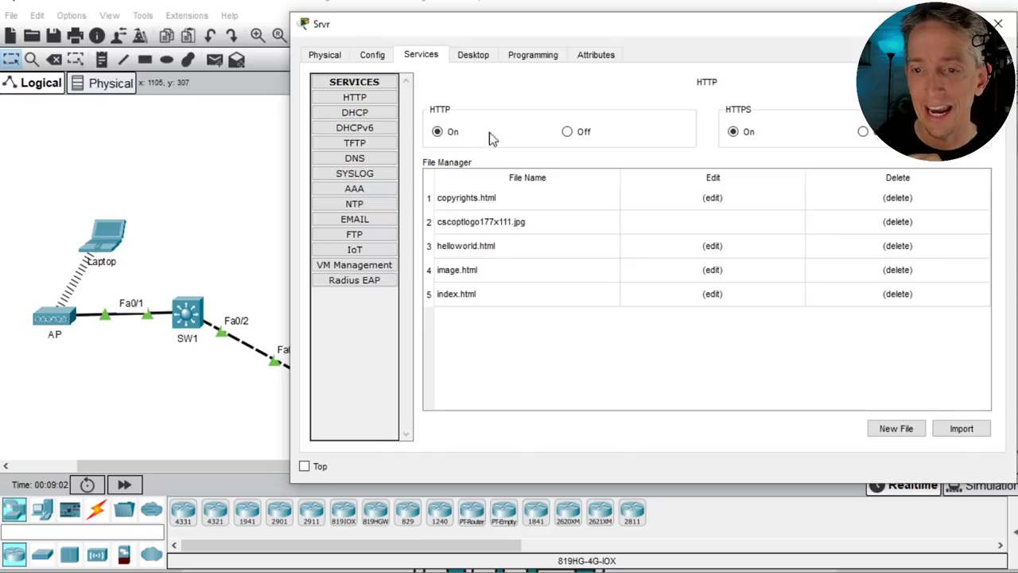
{"action": "left_click", "coordinate": [355, 112]}
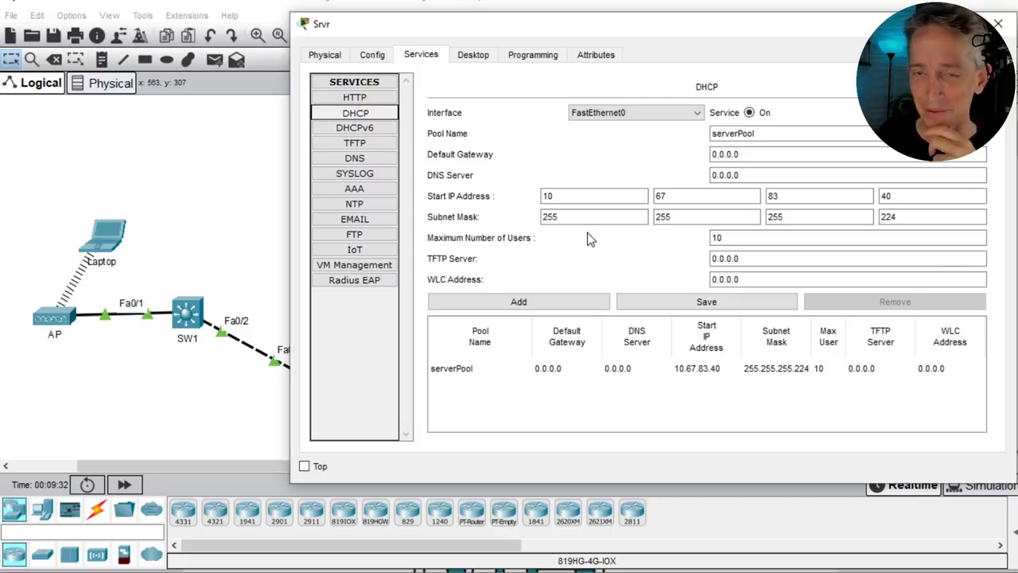
{"action": "left_click", "coordinate": [212, 203]}
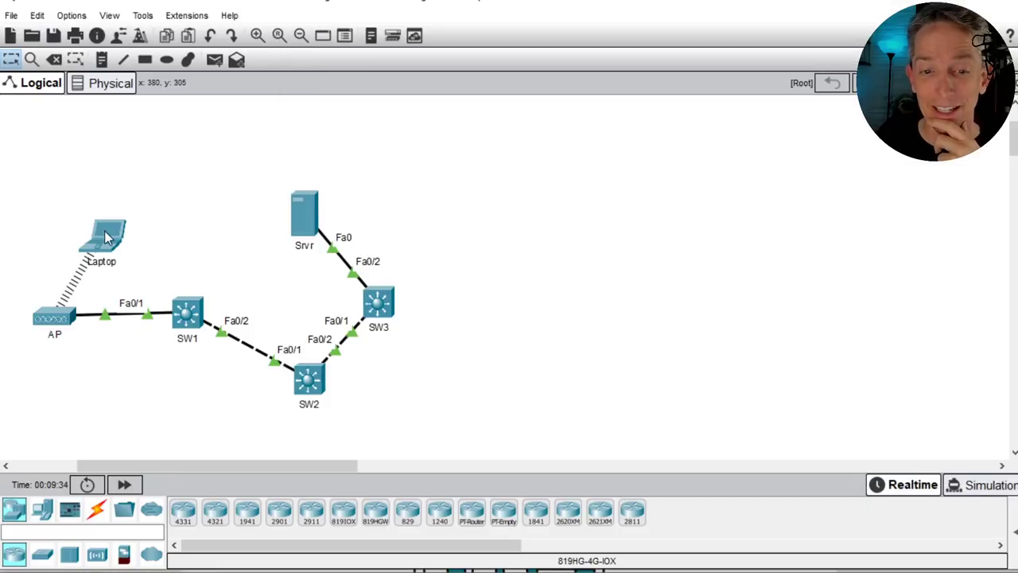
Step: Check the laptop's port summary, then examine its Wireless0 interface settings for SSID, authentication and IP configuration
{"action": "mouse_move", "coordinate": [106, 237]}
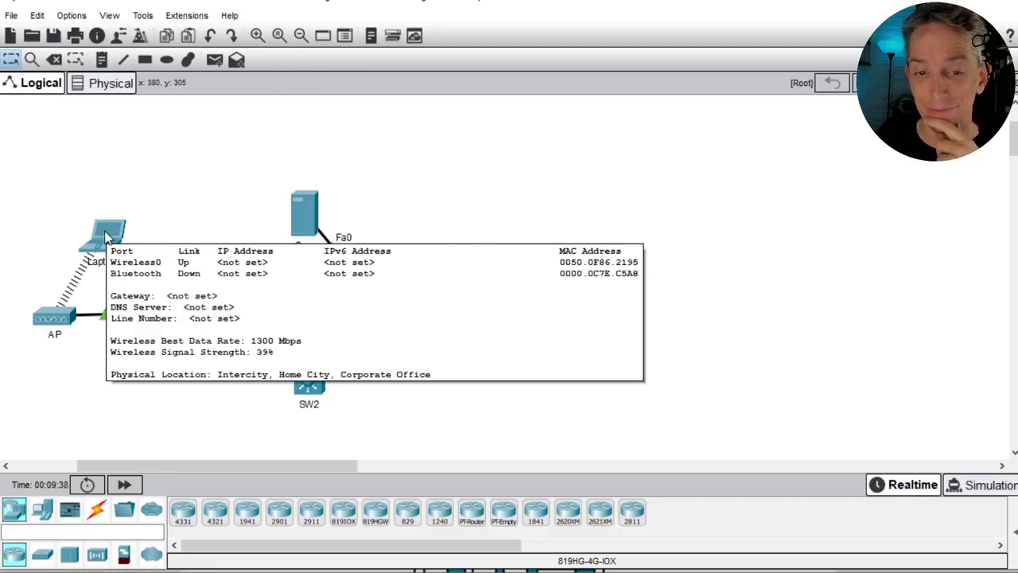
{"action": "left_click", "coordinate": [106, 237]}
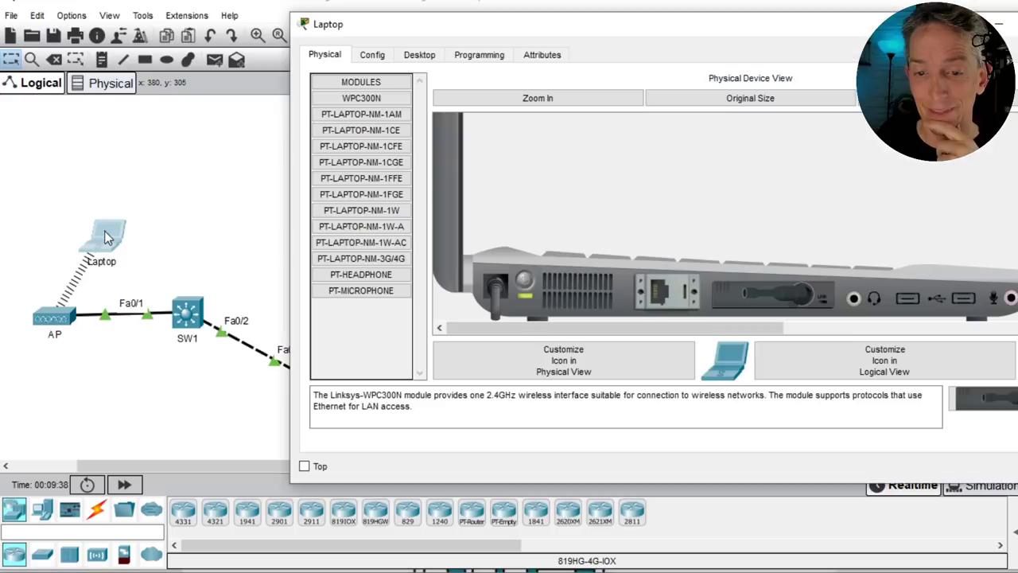
{"action": "left_click", "coordinate": [373, 57]}
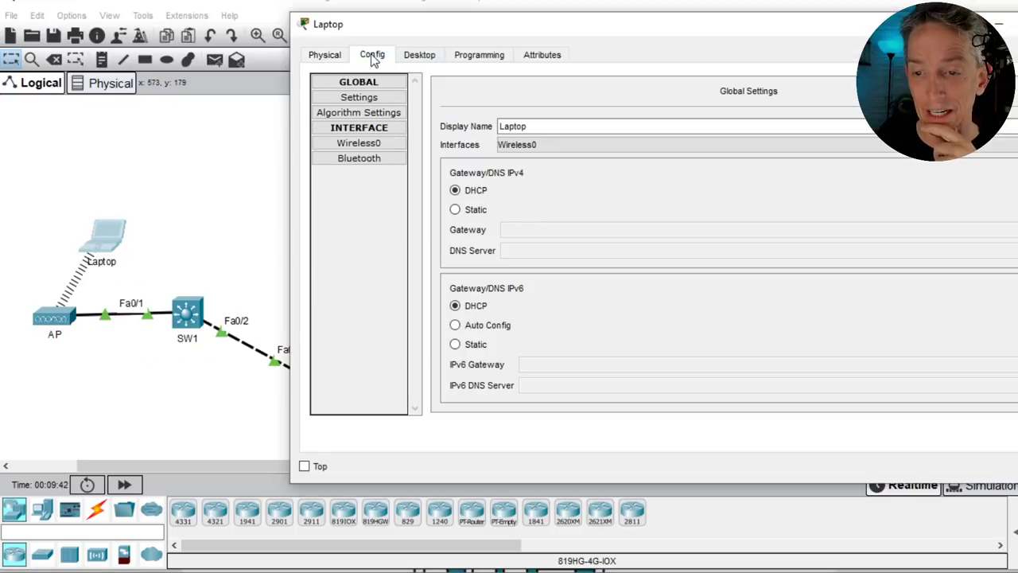
{"action": "left_click", "coordinate": [361, 142]}
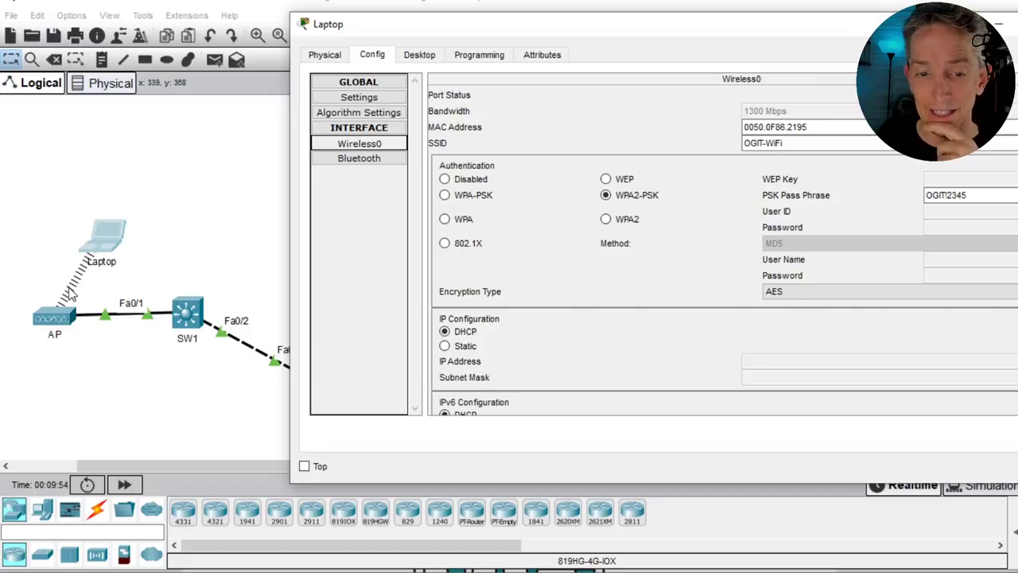
Step: Review the laptop's global settings and its Wireless0 authentication, IPv4 and IPv6 configuration, and return to the topology
{"action": "left_click", "coordinate": [365, 101]}
{"action": "left_click", "coordinate": [359, 143]}
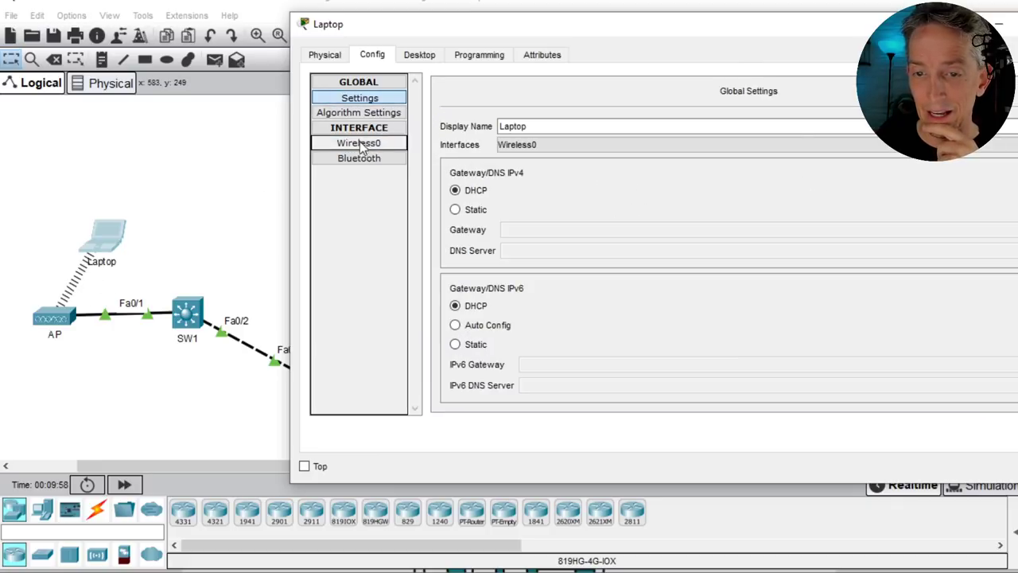
{"action": "scroll", "coordinate": [684, 238], "scroll_direction": "down", "scroll_amount": 3}
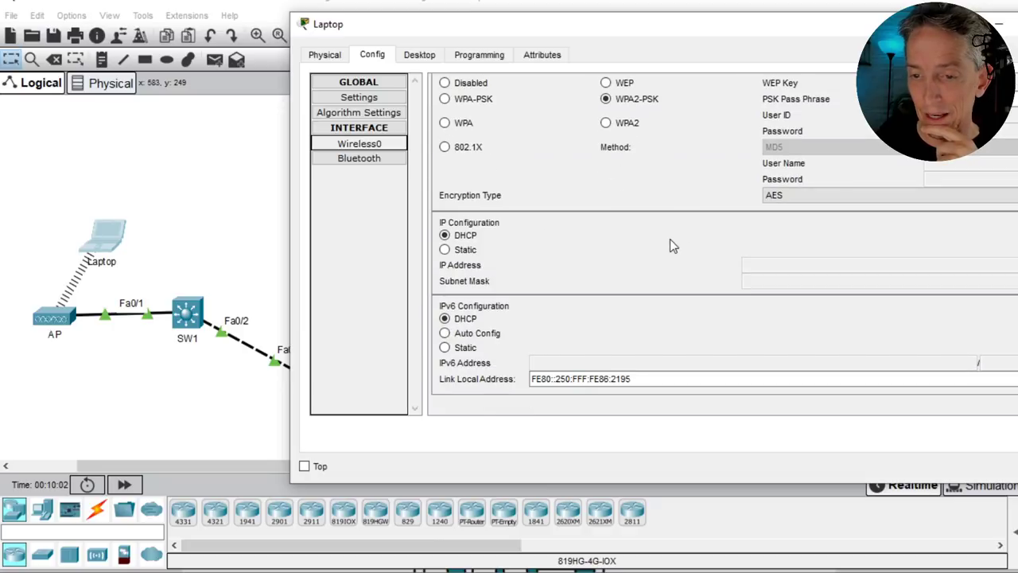
{"action": "left_click", "coordinate": [220, 162]}
{"action": "mouse_move", "coordinate": [109, 241]}
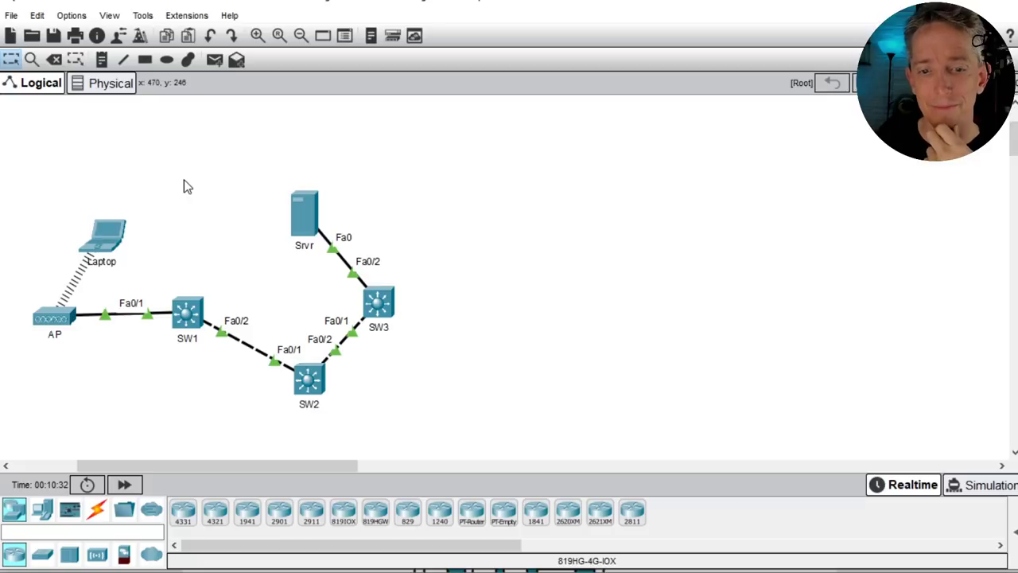
Step: Recheck all of the laptop's Wireless0 settings, and inspect the device summaries of the laptop and server in the topology
{"action": "left_click", "coordinate": [110, 235]}
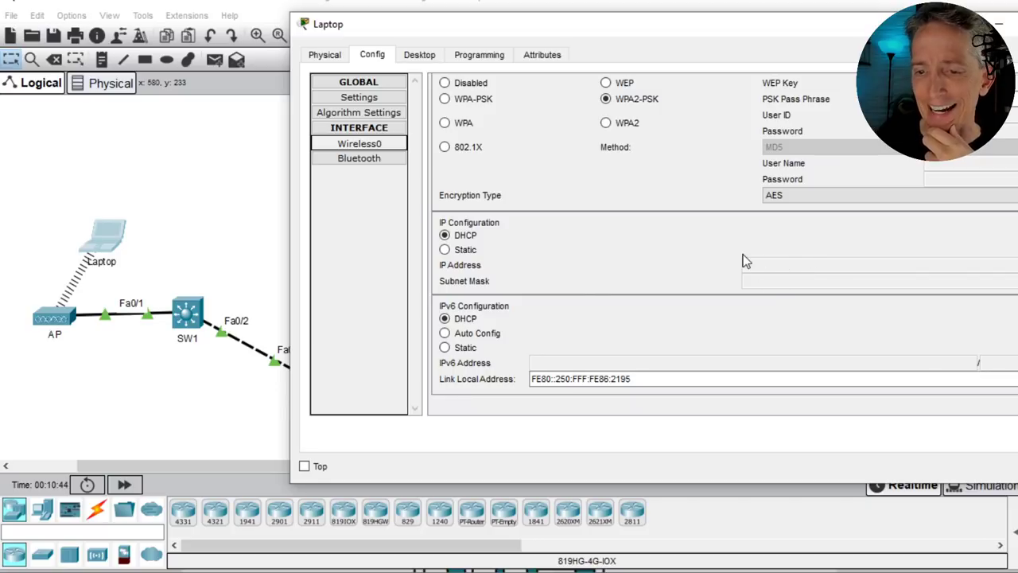
{"action": "scroll", "coordinate": [606, 297], "scroll_direction": "down", "scroll_amount": 1}
{"action": "scroll", "coordinate": [609, 298], "scroll_direction": "up", "scroll_amount": 3}
{"action": "scroll", "coordinate": [609, 299], "scroll_direction": "down", "scroll_amount": 3}
{"action": "scroll", "coordinate": [608, 299], "scroll_direction": "up", "scroll_amount": 3}
{"action": "scroll", "coordinate": [609, 299], "scroll_direction": "down", "scroll_amount": 3}
{"action": "scroll", "coordinate": [609, 297], "scroll_direction": "up", "scroll_amount": 3}
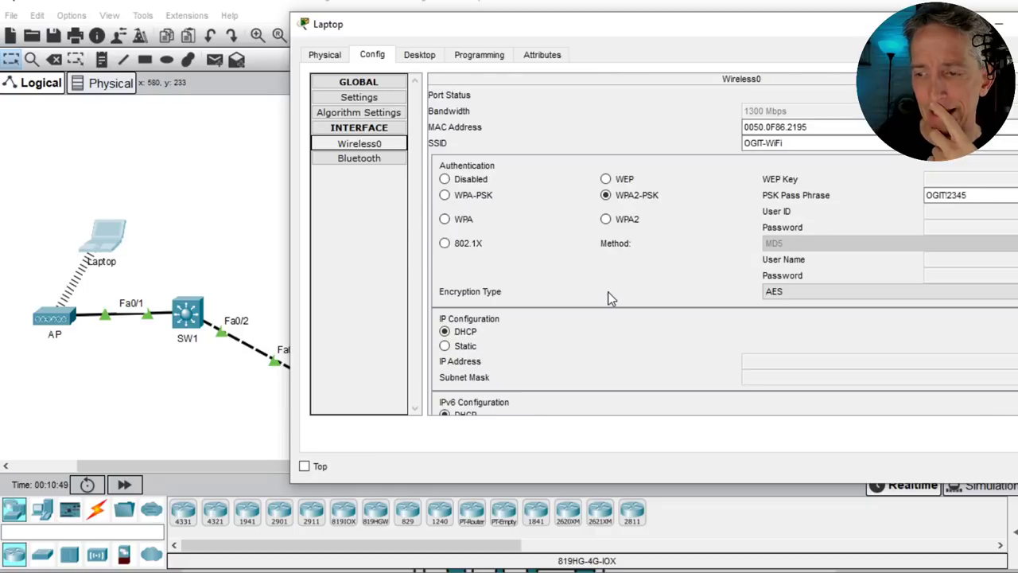
{"action": "left_click", "coordinate": [216, 139]}
{"action": "mouse_move", "coordinate": [103, 237]}
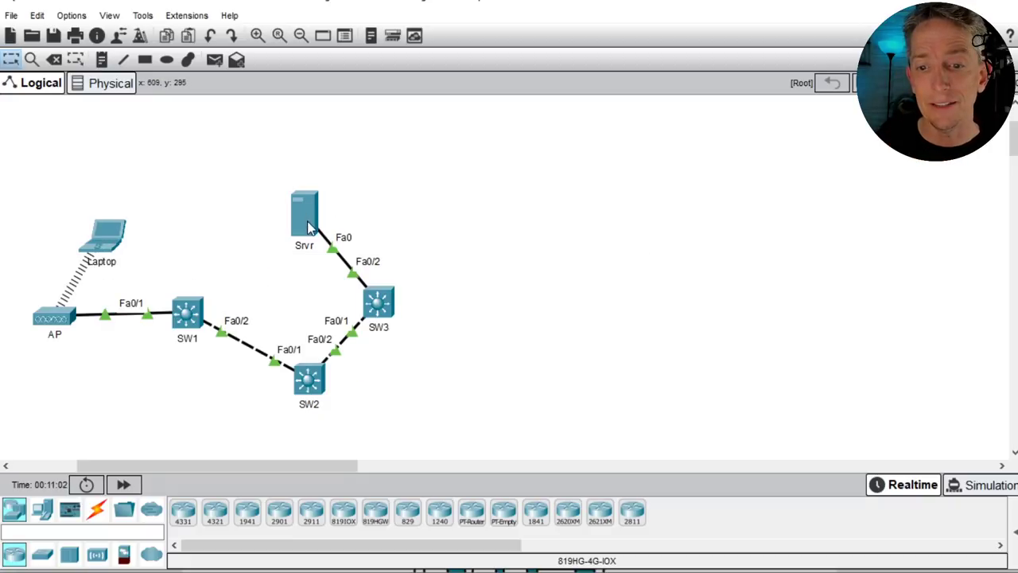
{"action": "mouse_move", "coordinate": [309, 217]}
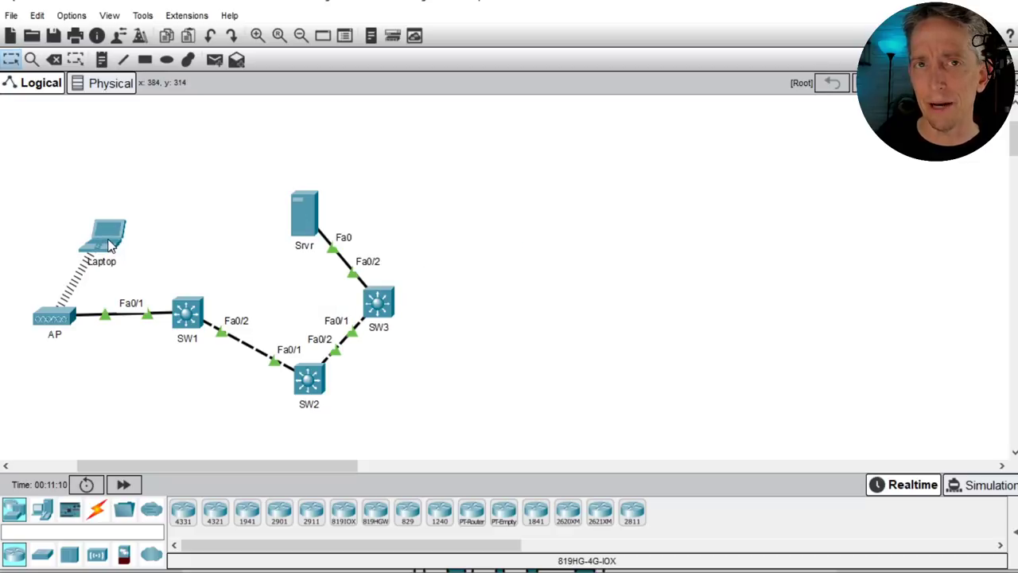
{"action": "mouse_move", "coordinate": [109, 245]}
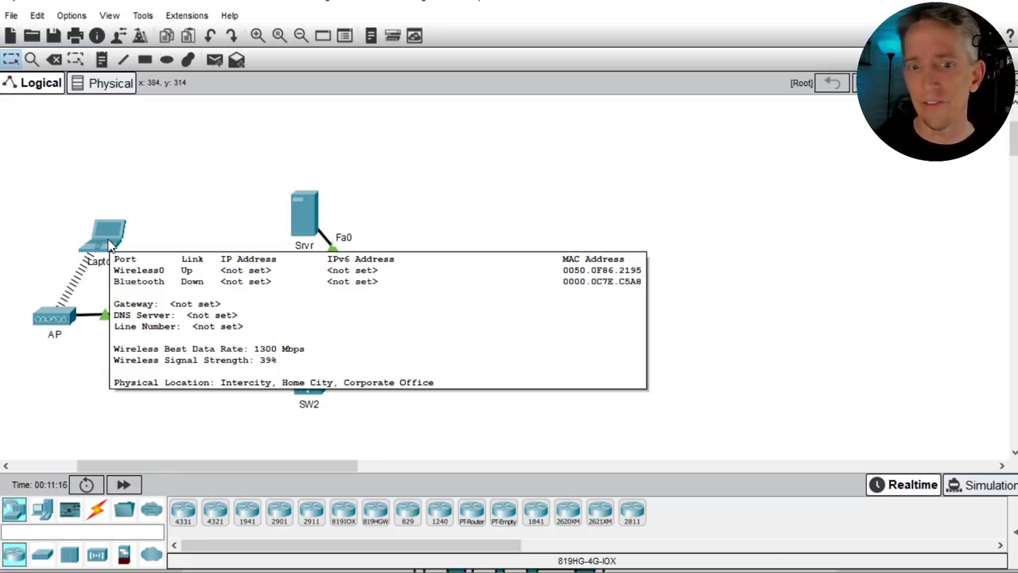
Step: Switch the laptop's Wireless0 IP configuration to Static and try the partial address 10.67.83., dismissing the resulting dialog
{"action": "left_click", "coordinate": [109, 246]}
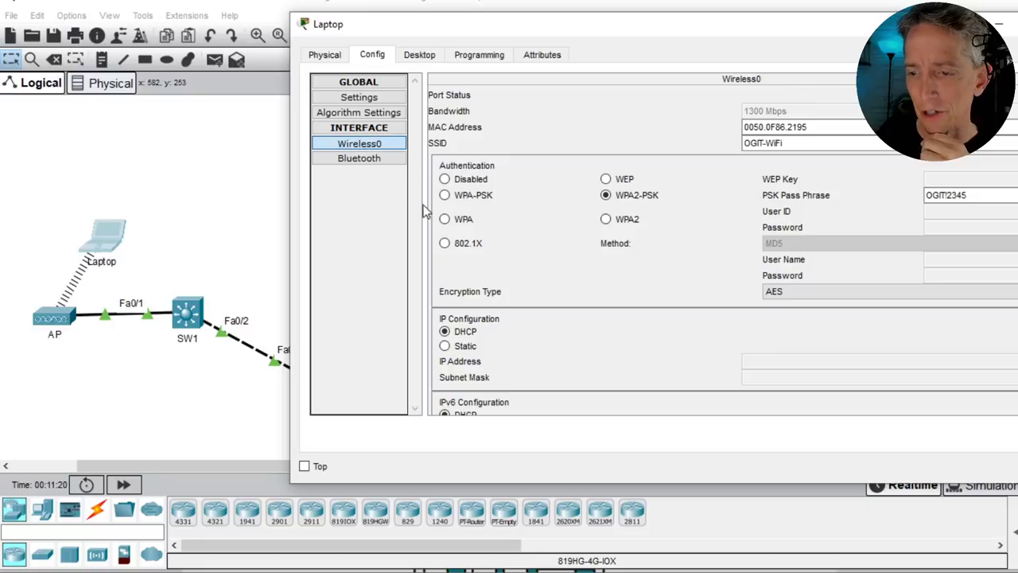
{"action": "left_click", "coordinate": [444, 345]}
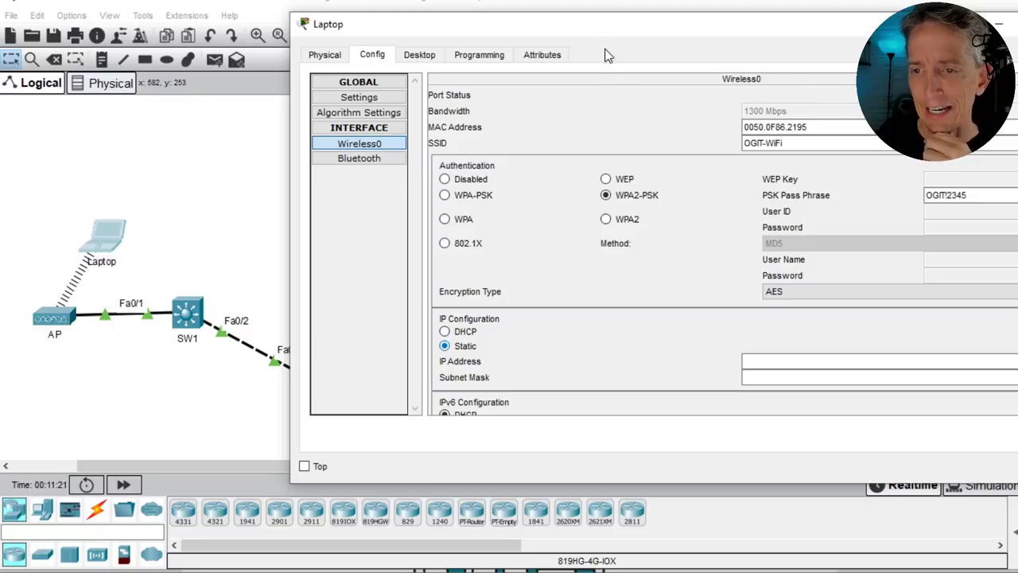
{"action": "left_click_drag", "start_coordinate": [596, 32], "coordinate": [482, 34]}
{"action": "left_click", "coordinate": [659, 359]}
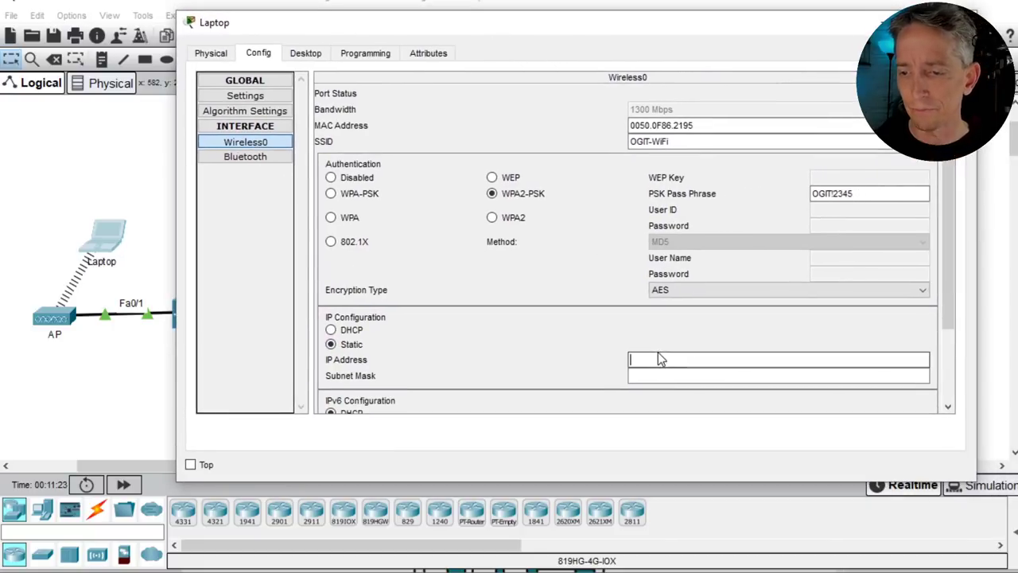
{"action": "type", "text": "10.6"}
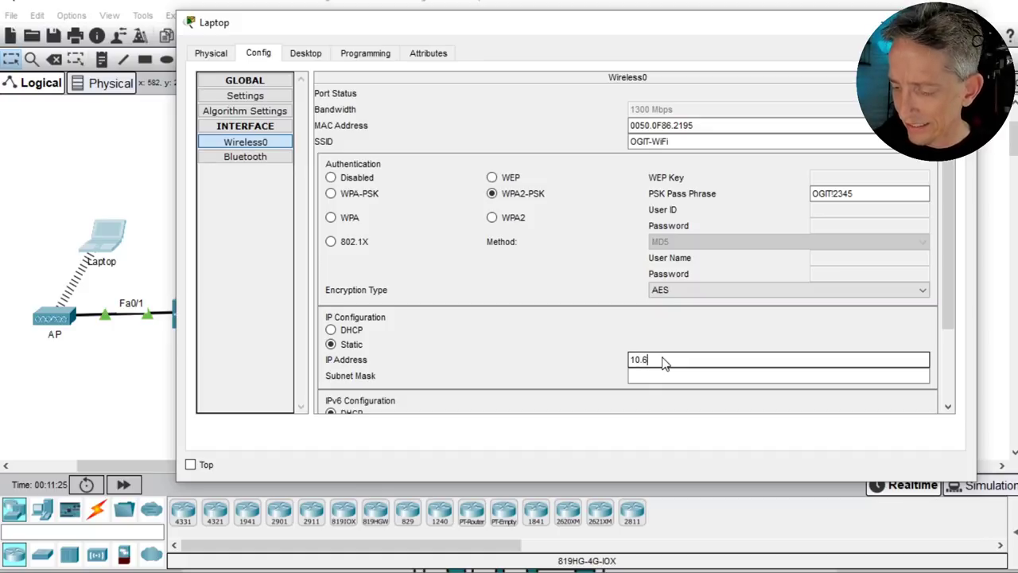
{"action": "type", "text": "7.83."}
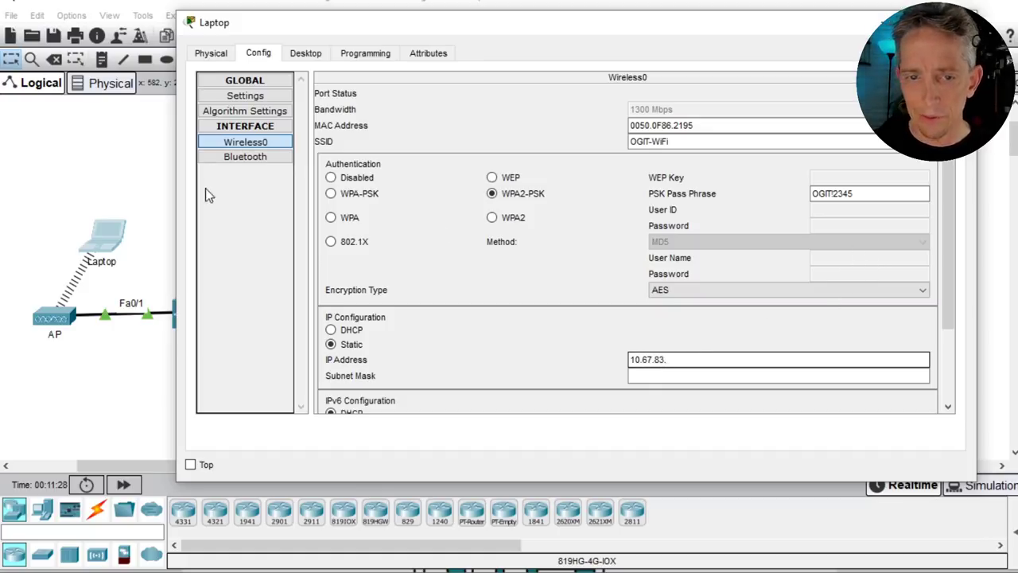
{"action": "left_click", "coordinate": [102, 147]}
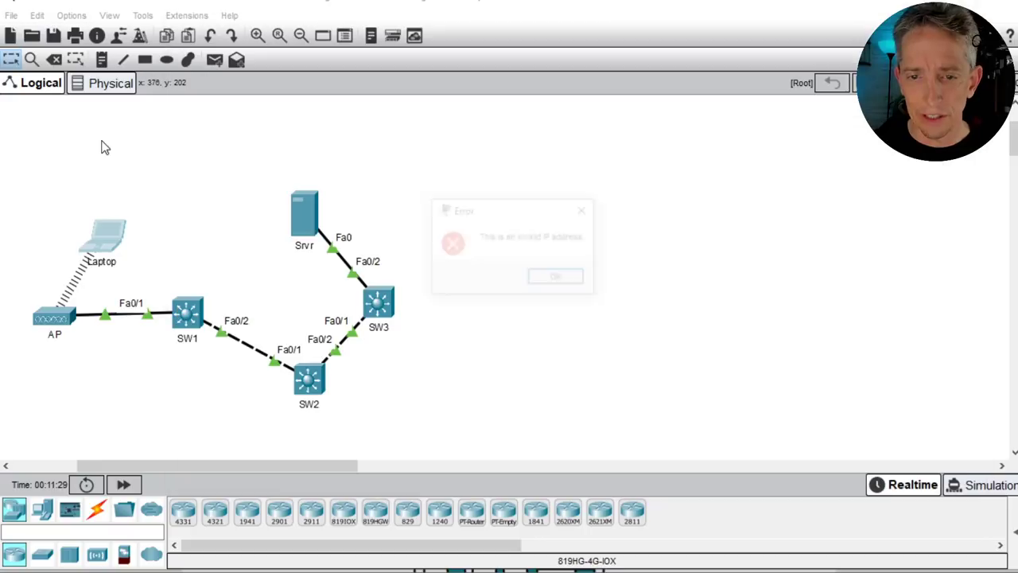
{"action": "left_click", "coordinate": [544, 279]}
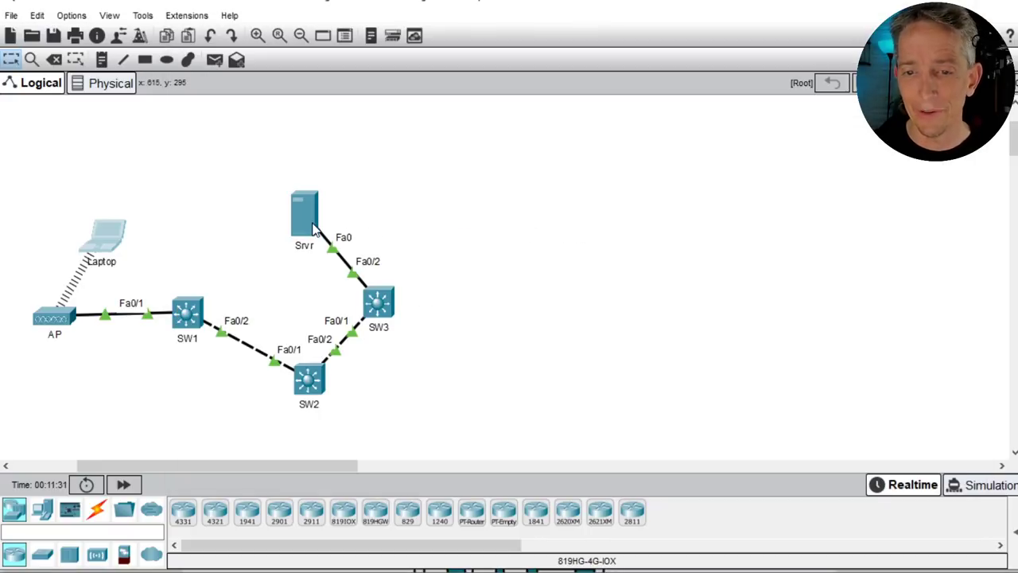
Step: Set the static IP address of the laptop's Wireless0 interface to 10.67.83.36
{"action": "mouse_move", "coordinate": [313, 228]}
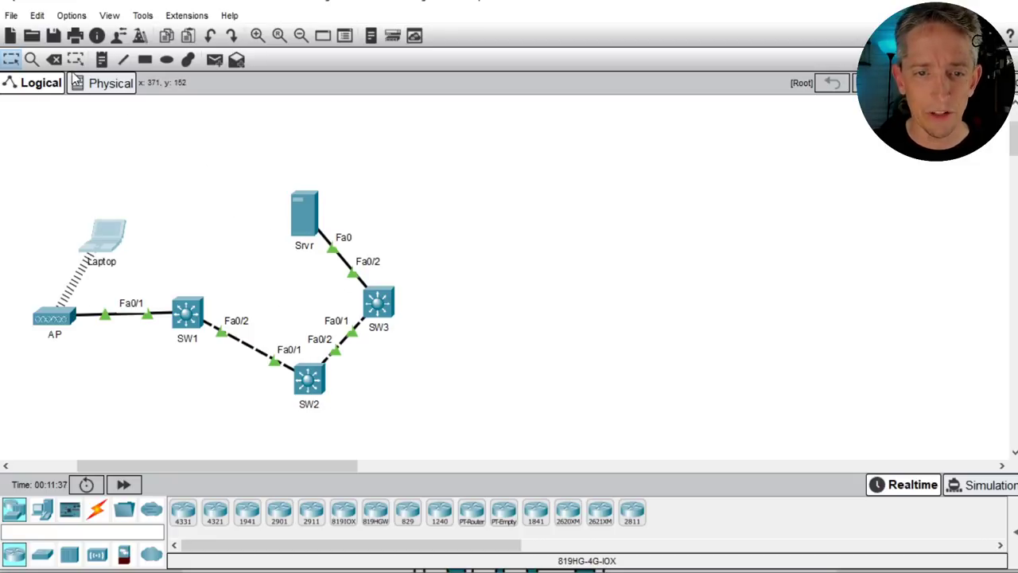
{"action": "left_click", "coordinate": [109, 234]}
{"action": "left_click", "coordinate": [654, 360]}
{"action": "type", "text": "10.67"}
{"action": "type", "text": ".33.36"}
{"action": "type", "text": " 255.255.2"}
{"action": "type", "text": "55"}
{"action": "key", "text": "BackSpace"}
{"action": "key", "text": "BackSpace"}
{"action": "key", "text": "BackSpace"}
{"action": "key", "text": "BackSpace"}
{"action": "key", "text": "BackSpace"}
{"action": "key", "text": "BackSpace"}
{"action": "key", "text": "BackSpace"}
{"action": "key", "text": "BackSpace"}
{"action": "key", "text": "BackSpace"}
{"action": "key", "text": "BackSpace"}
{"action": "key", "text": "BackSpace"}
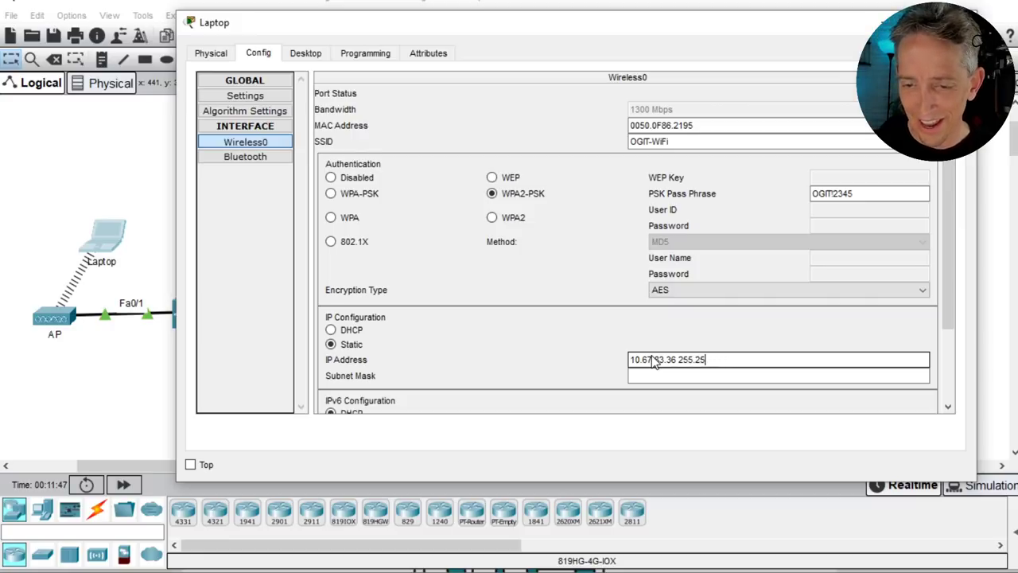
Step: Set the subnet mask of the laptop's Wireless0 interface to 255.255.255.224 and return to the topology
{"action": "key", "text": "Tab"}
{"action": "type", "text": "255.255.255."}
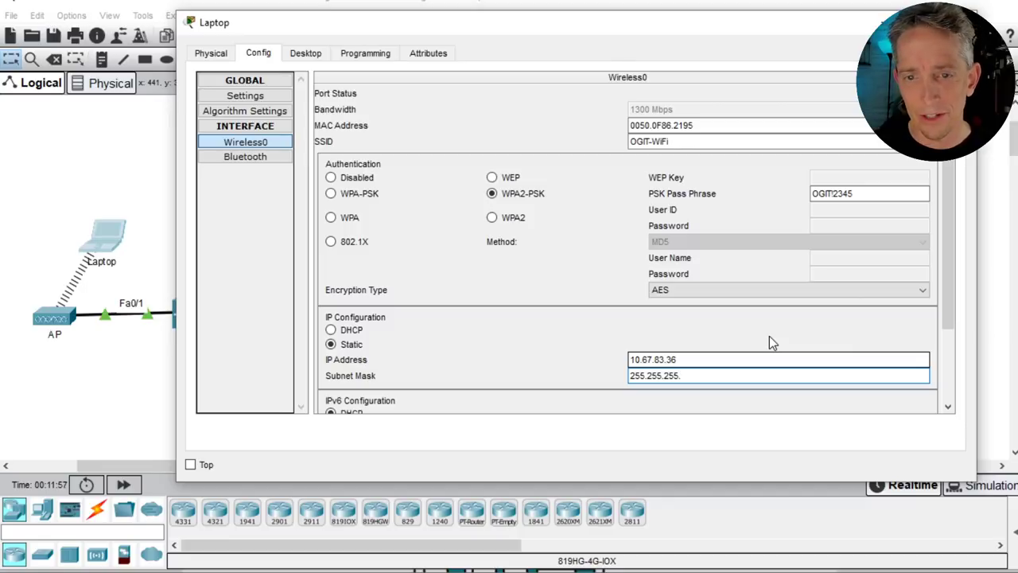
{"action": "type", "text": "224"}
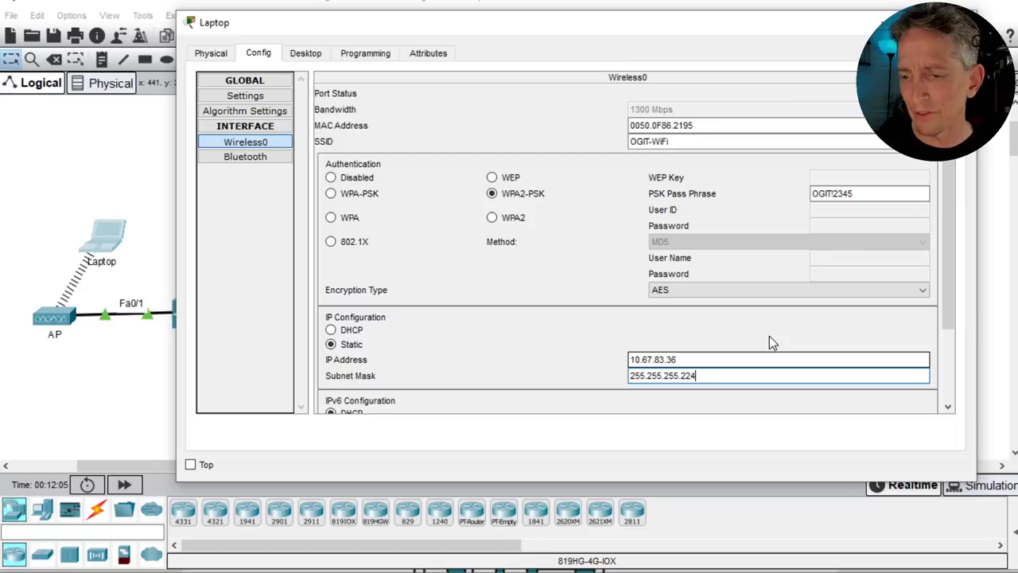
{"action": "key", "text": "Tab"}
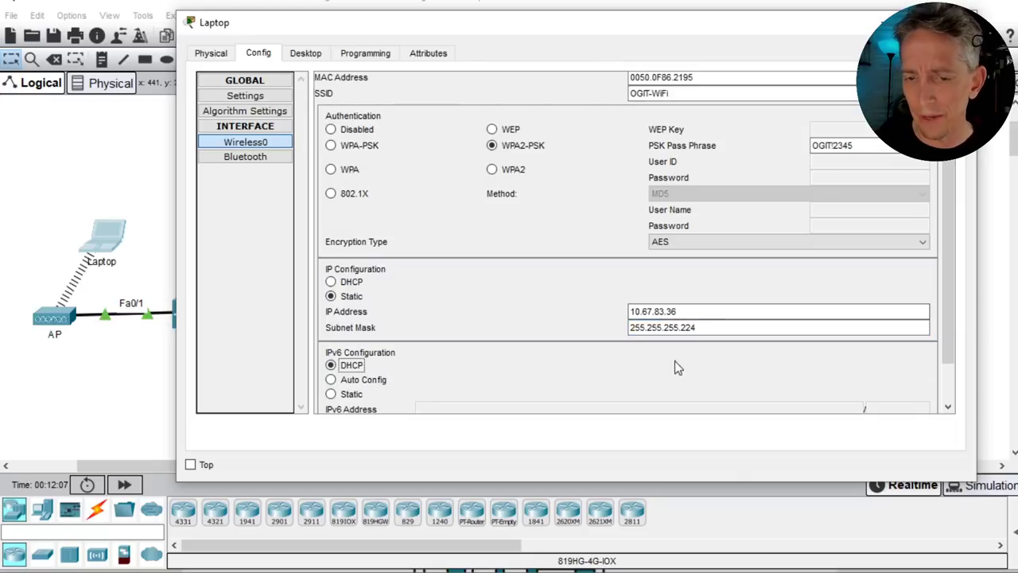
{"action": "left_click", "coordinate": [123, 155]}
Step: Examine the IP address and subnet mask of the server's FastEthernet0 interface
{"action": "left_click", "coordinate": [310, 219]}
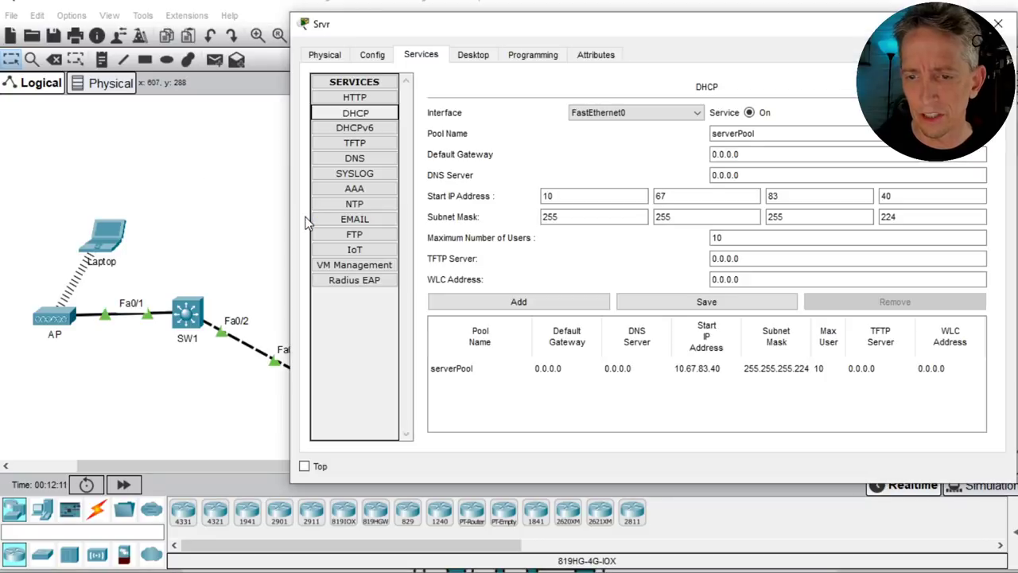
{"action": "left_click", "coordinate": [329, 57]}
{"action": "left_click", "coordinate": [367, 56]}
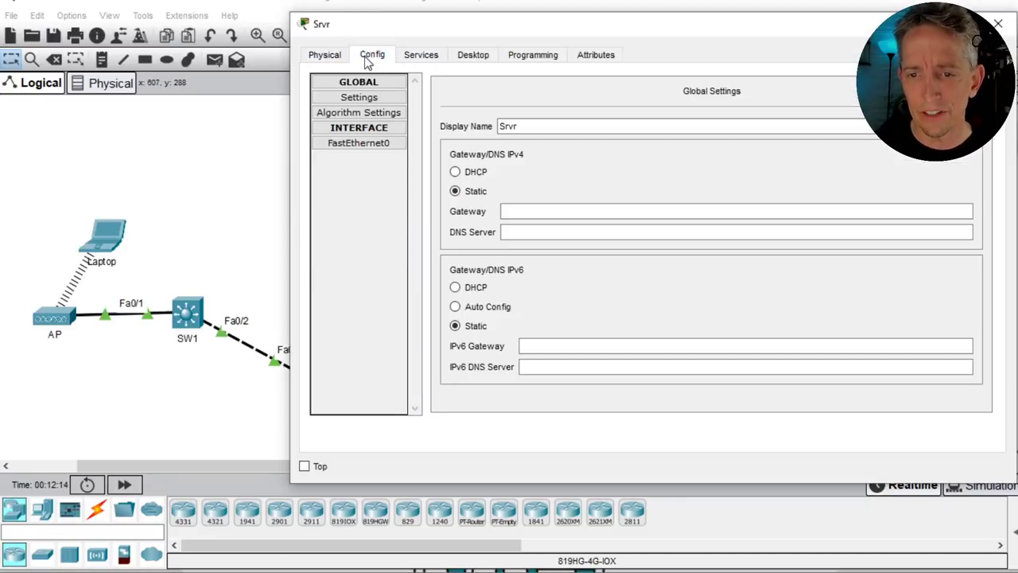
{"action": "left_click", "coordinate": [363, 144]}
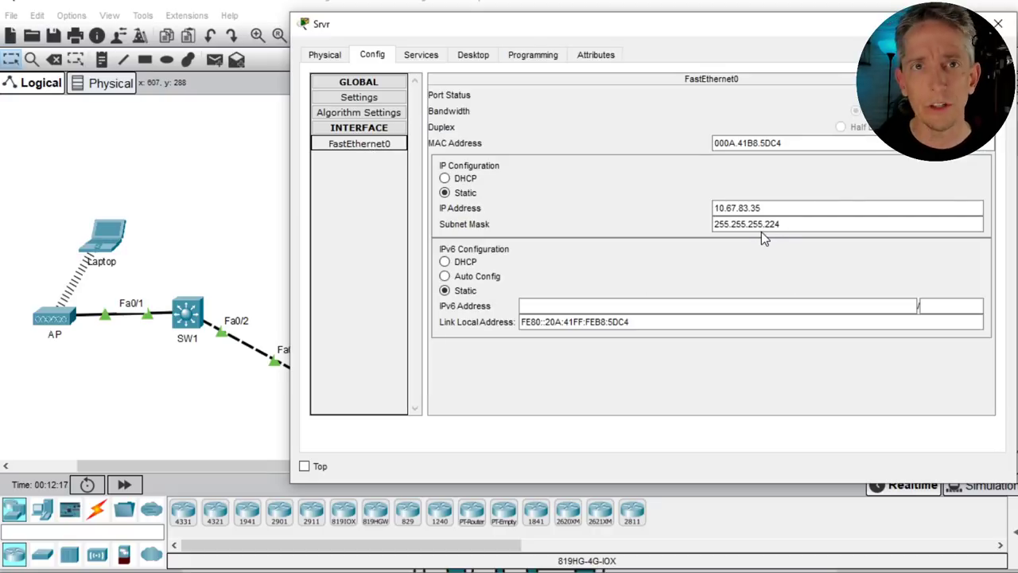
Step: Ping the server at 10.67.83.35 from the laptop's command prompt, and return to the topology
{"action": "left_click", "coordinate": [109, 242]}
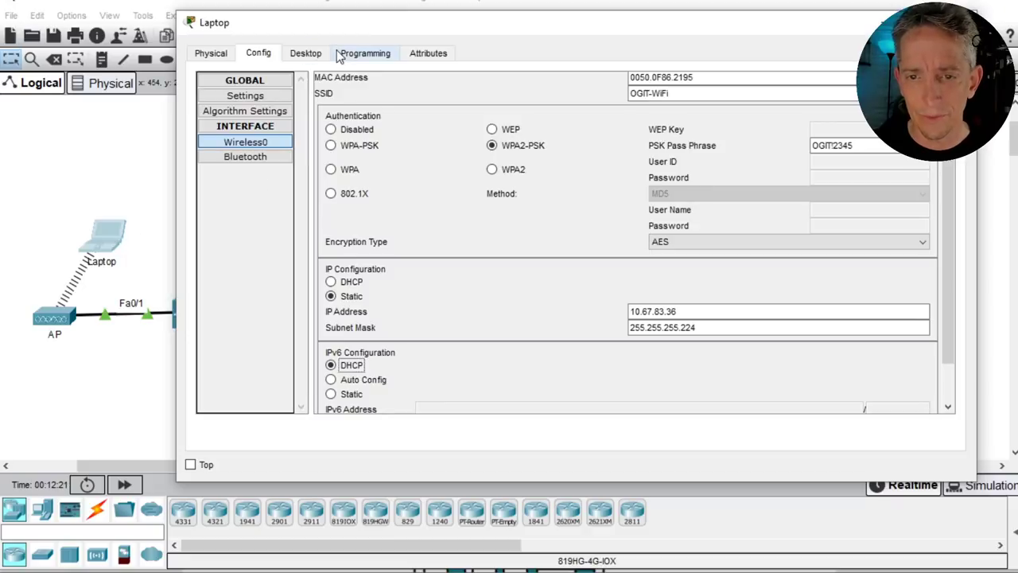
{"action": "left_click", "coordinate": [300, 54]}
{"action": "left_click", "coordinate": [695, 116]}
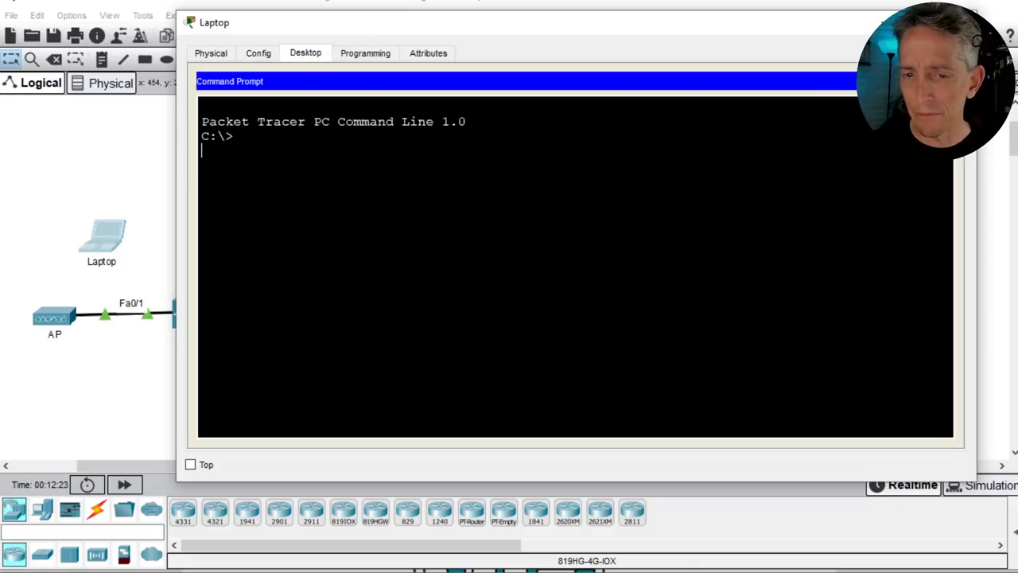
{"action": "key", "text": "Return"}
{"action": "type", "text": "ping "}
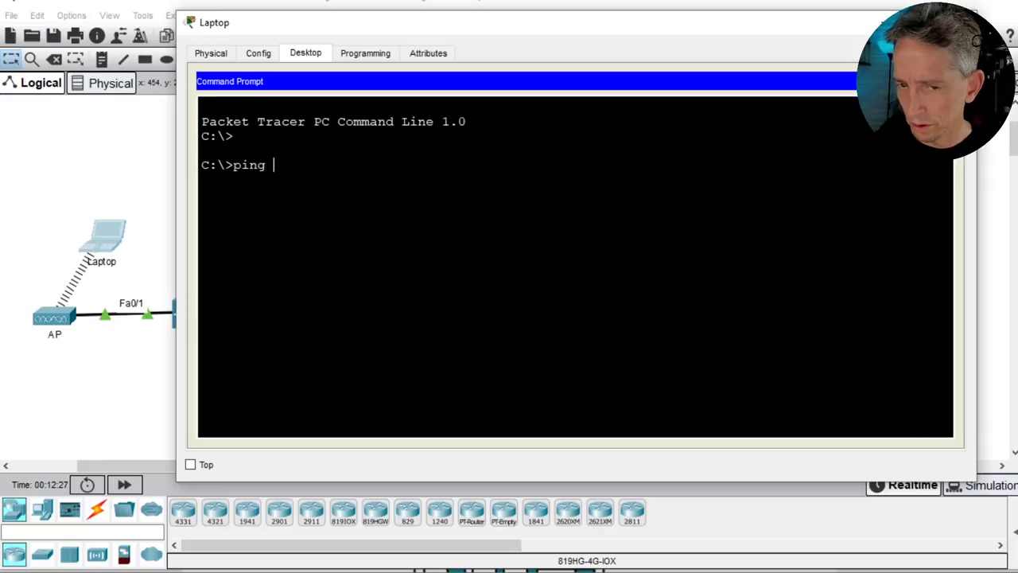
{"action": "type", "text": "10.6"}
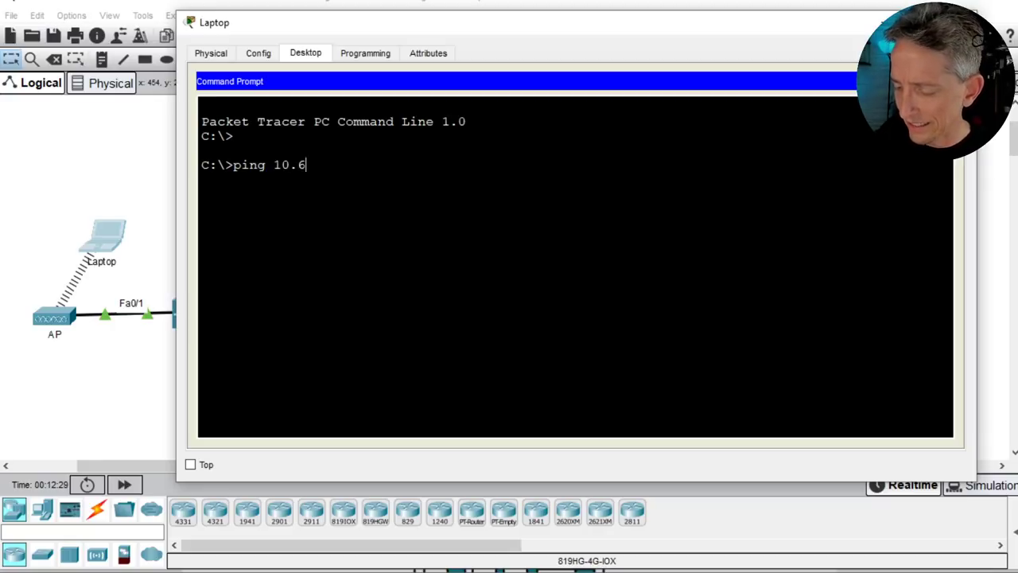
{"action": "type", "text": "7.83.35"}
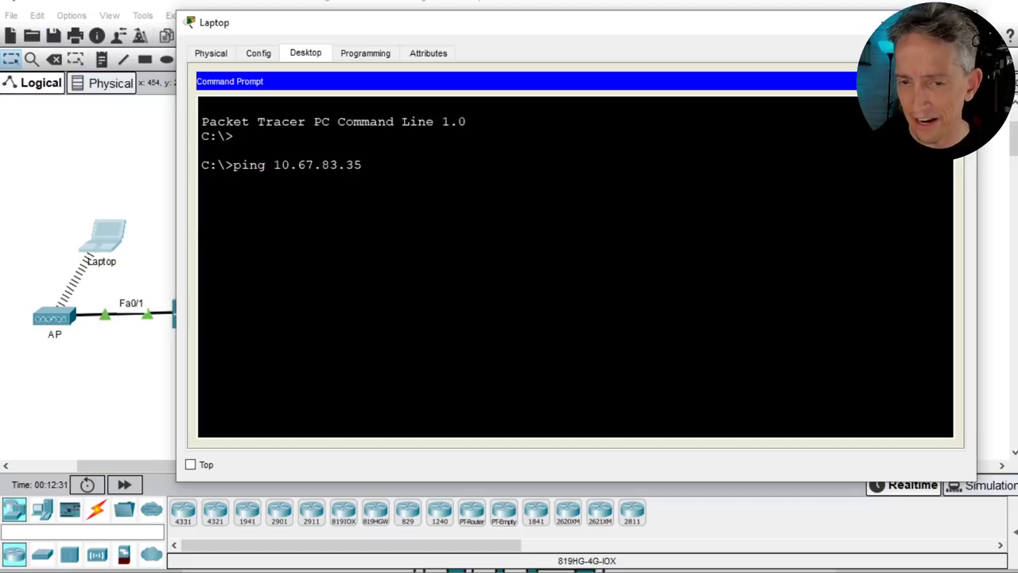
{"action": "key", "text": "Return"}
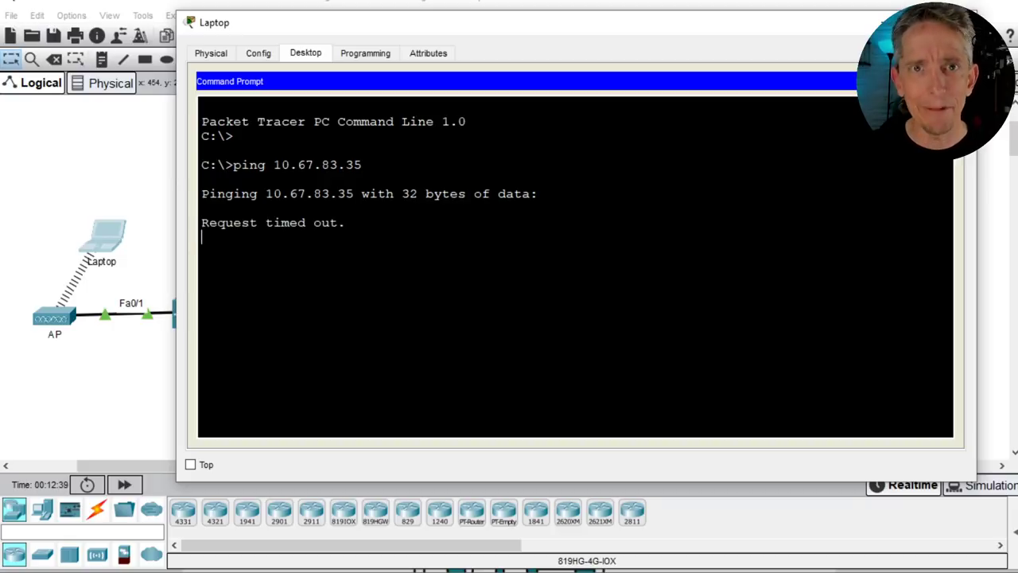
{"action": "left_click", "coordinate": [72, 158]}
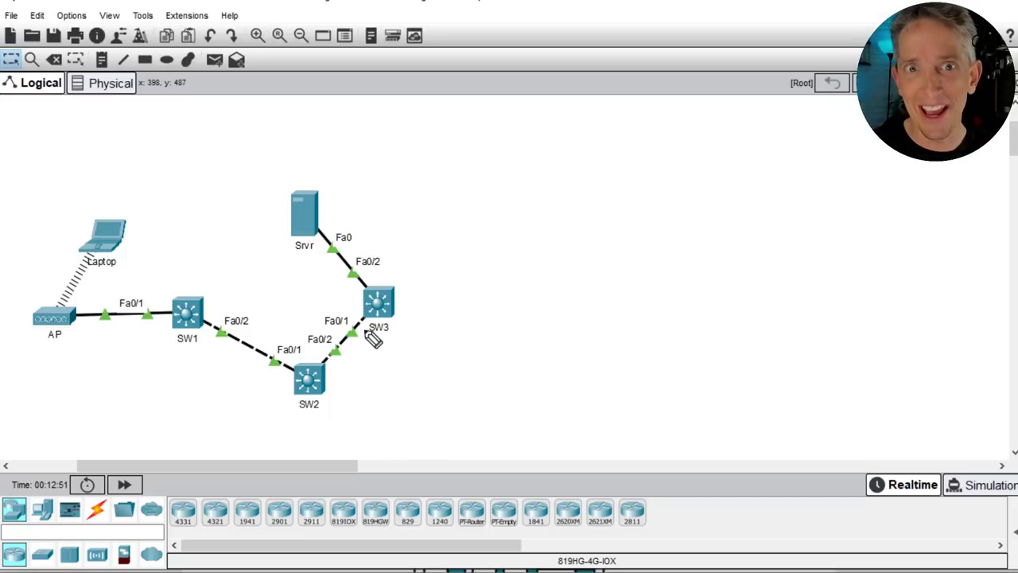
Step: Annotate the topology: a double-headed laptop-server arrow, circles around SW3's Fa0/2 and SW1's Fa0/1, arrows to both switches, and ".36" above the laptop
{"action": "mouse_move", "coordinate": [136, 238]}
{"action": "left_mouse_down"}
{"action": "mouse_move", "coordinate": [250, 230]}
{"action": "mouse_move", "coordinate": [239, 222]}
{"action": "left_mouse_up"}
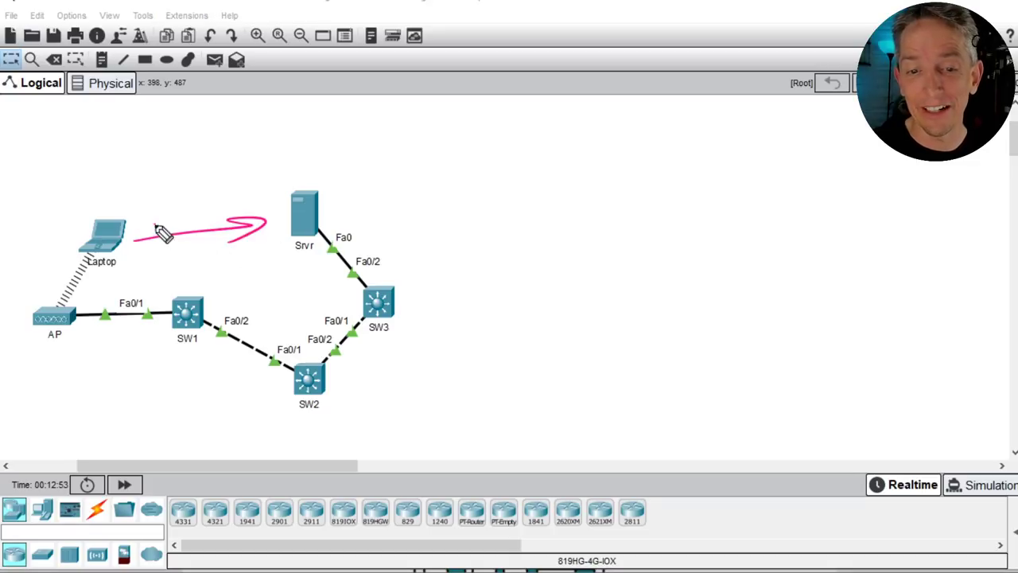
{"action": "left_click_drag", "start_coordinate": [159, 226], "coordinate": [149, 248]}
{"action": "left_click_drag", "start_coordinate": [398, 256], "coordinate": [362, 290]}
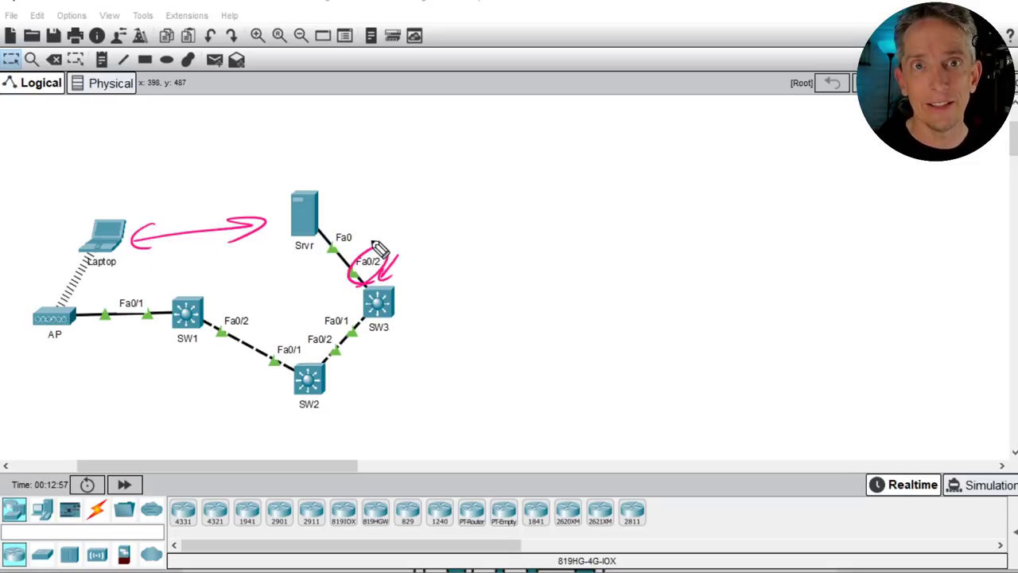
{"action": "left_click_drag", "start_coordinate": [191, 275], "coordinate": [192, 287]}
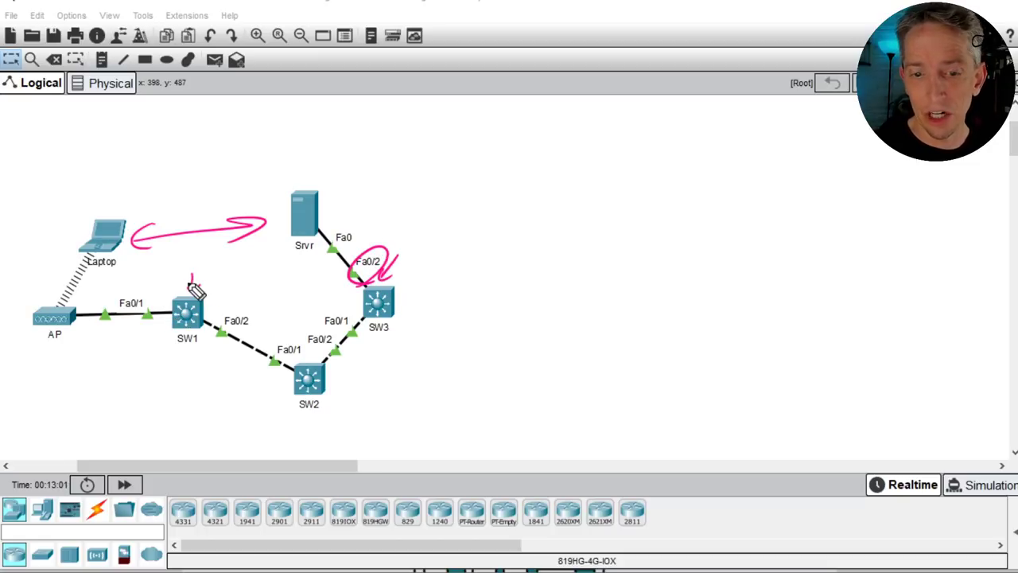
{"action": "mouse_move", "coordinate": [161, 294]}
{"action": "left_mouse_down"}
{"action": "mouse_move", "coordinate": [119, 320]}
{"action": "mouse_move", "coordinate": [167, 296]}
{"action": "left_mouse_up"}
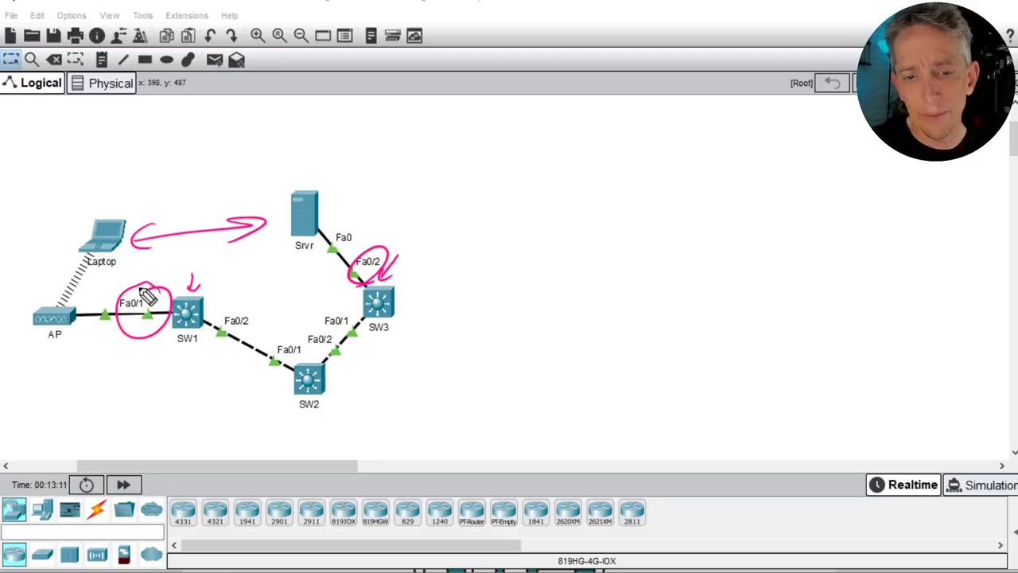
{"action": "left_click", "coordinate": [103, 209]}
{"action": "mouse_move", "coordinate": [108, 192]}
{"action": "left_mouse_down"}
{"action": "mouse_move", "coordinate": [115, 209]}
{"action": "mouse_move", "coordinate": [127, 204]}
{"action": "left_mouse_up"}
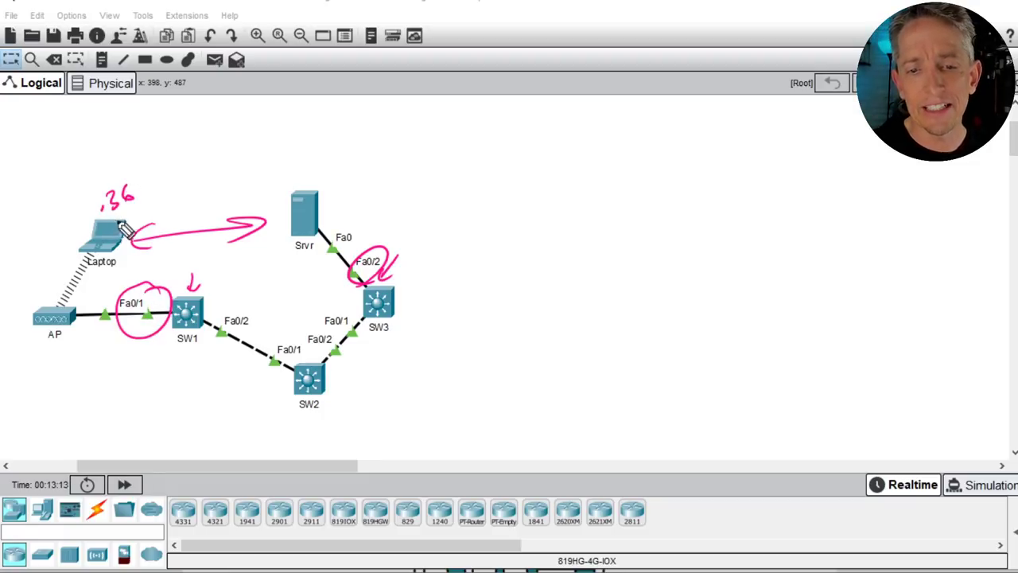
Step: Annotate the topology with ".35" above the server and arrows to SW1 and SW2, and clear all annotations
{"action": "left_click", "coordinate": [294, 175]}
{"action": "mouse_move", "coordinate": [301, 158]}
{"action": "left_mouse_down"}
{"action": "mouse_move", "coordinate": [306, 170]}
{"action": "mouse_move", "coordinate": [313, 166]}
{"action": "left_mouse_up"}
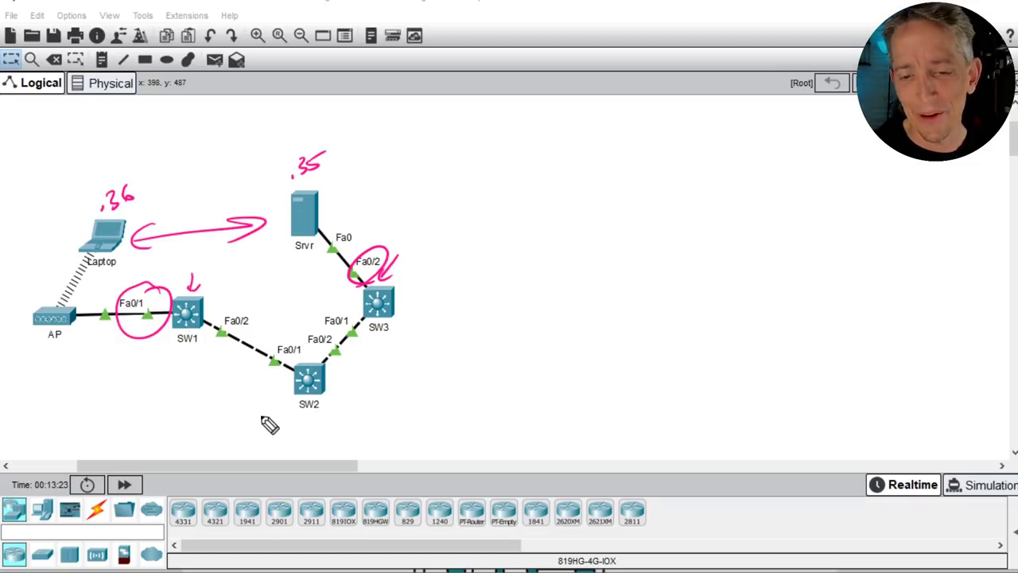
{"action": "left_click_drag", "start_coordinate": [225, 269], "coordinate": [215, 288]}
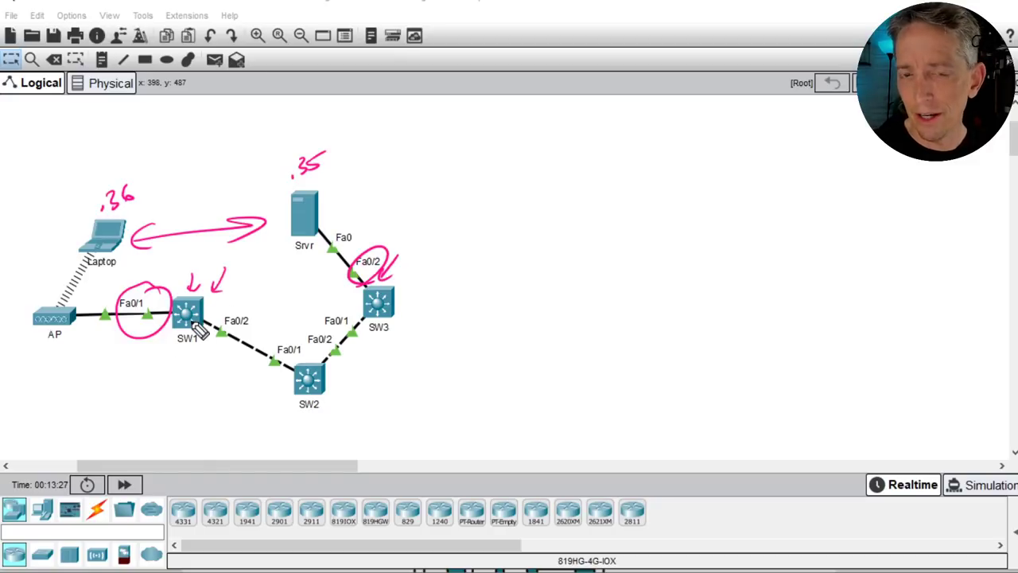
{"action": "left_click_drag", "start_coordinate": [357, 413], "coordinate": [340, 412]}
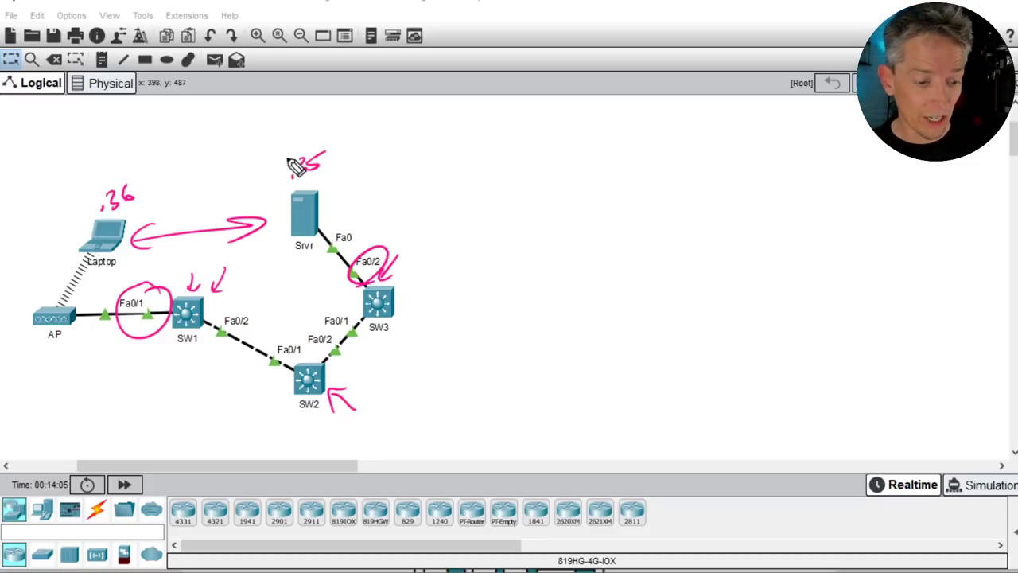
{"action": "key", "text": "Escape"}
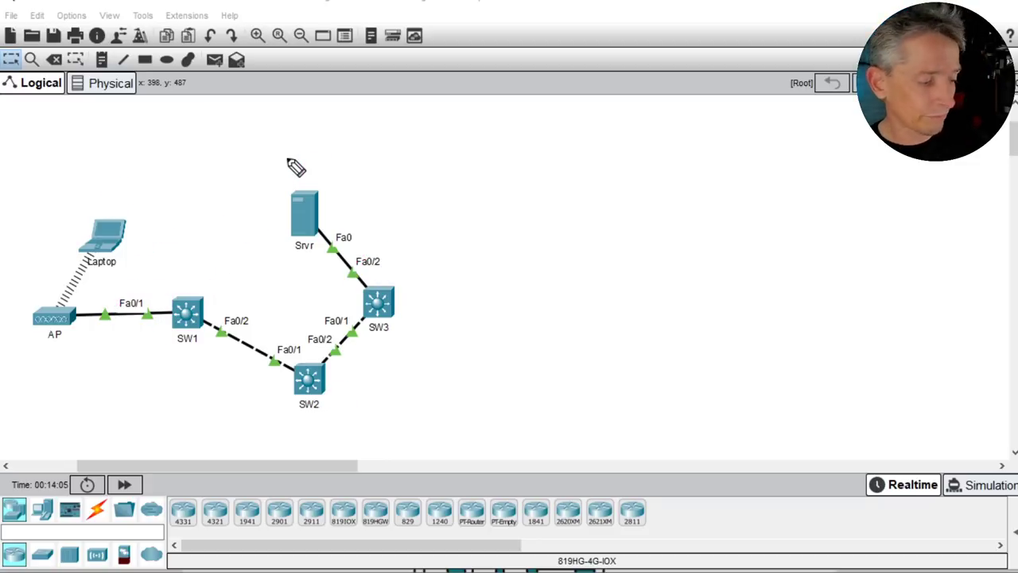
Step: Open the command line of SW2 beside the topology and examine its trunk interfaces with show int trunk
{"action": "left_click", "coordinate": [310, 384]}
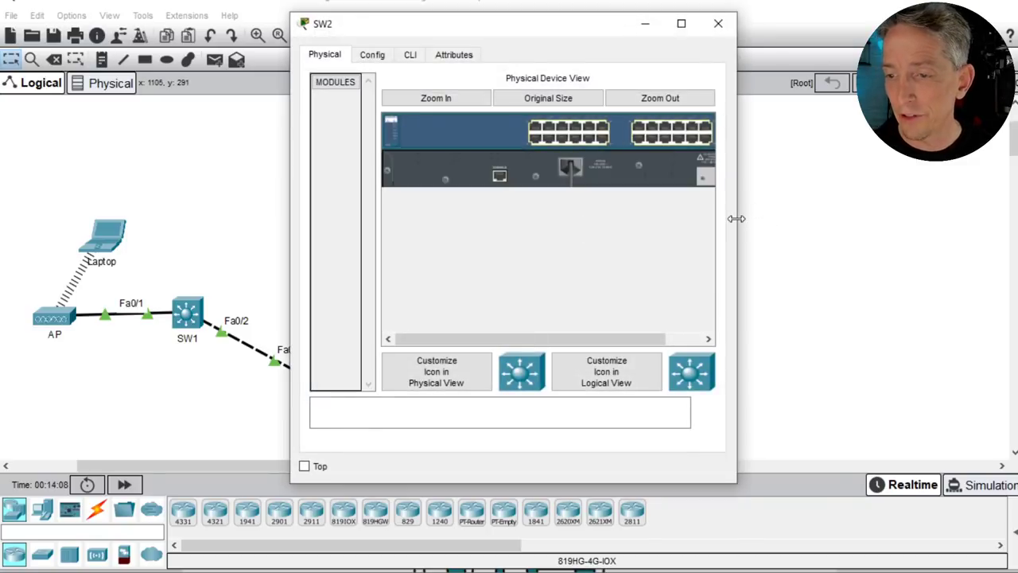
{"action": "left_click_drag", "start_coordinate": [735, 242], "coordinate": [1015, 243]}
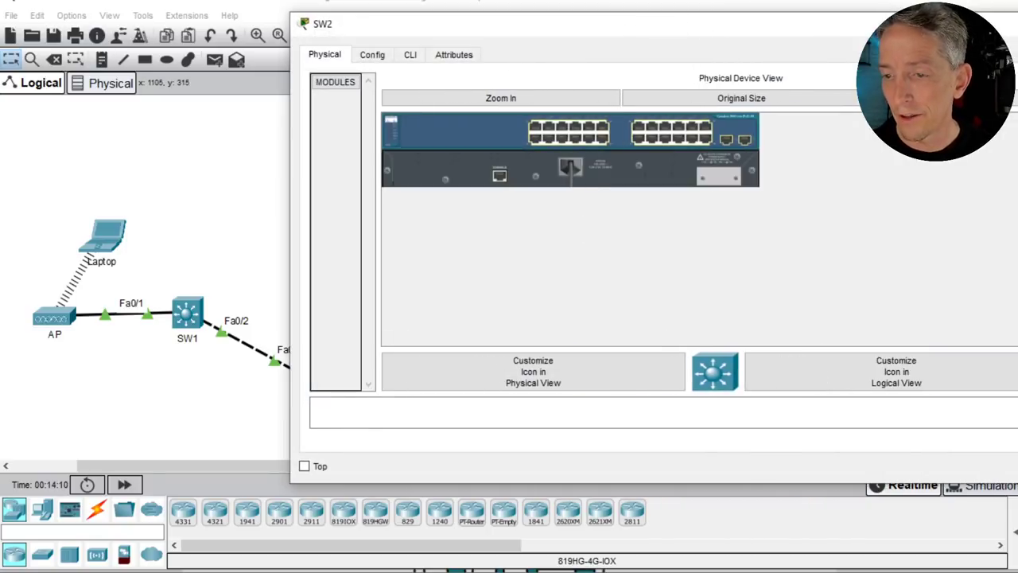
{"action": "left_click_drag", "start_coordinate": [568, 27], "coordinate": [712, 73]}
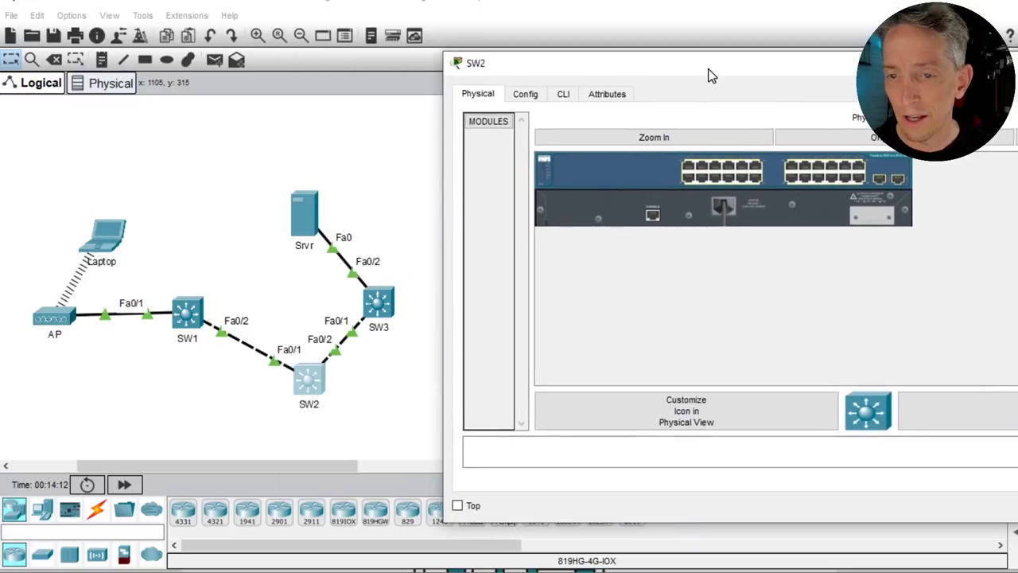
{"action": "left_click", "coordinate": [575, 94]}
{"action": "key", "text": "Return"}
{"action": "key", "text": "Return"}
{"action": "type", "text": "show int trunk"}
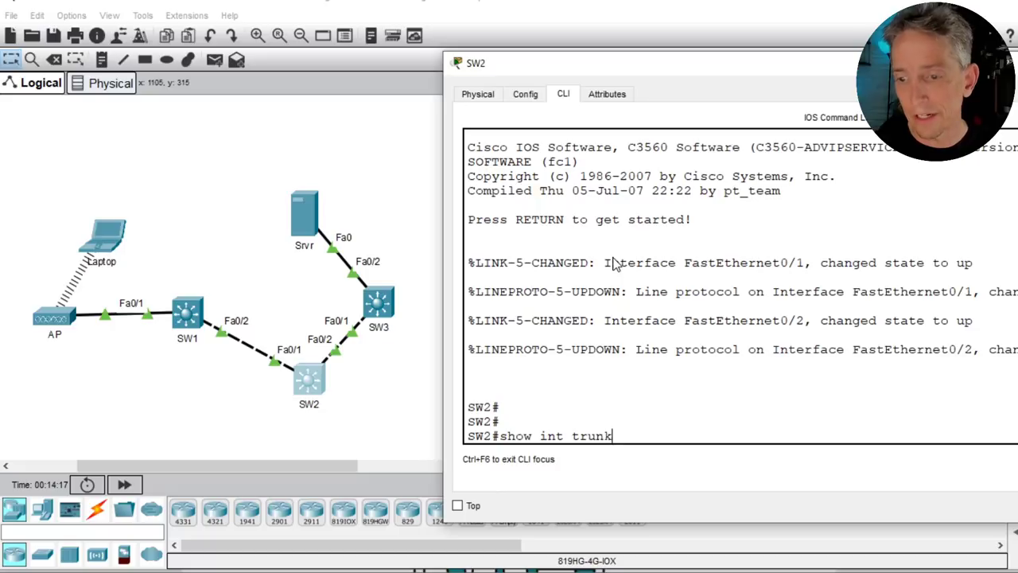
{"action": "key", "text": "Return"}
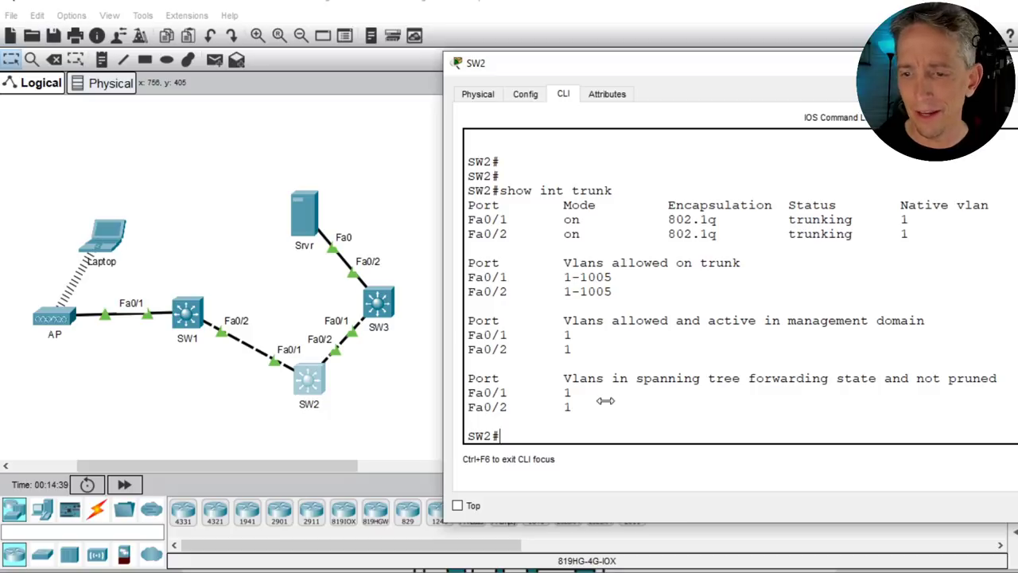
Step: List the VLANs configured on SW2 with show vlan brief
{"action": "key", "text": "Return"}
{"action": "type", "text": "show vlan bei"}
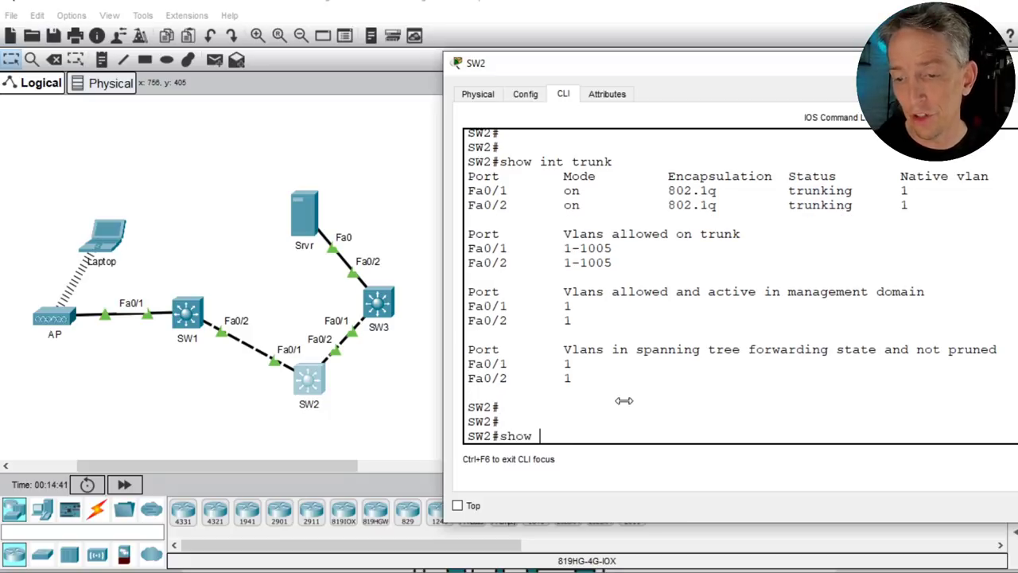
{"action": "key", "text": "BackSpace"}
{"action": "type", "text": "rief"}
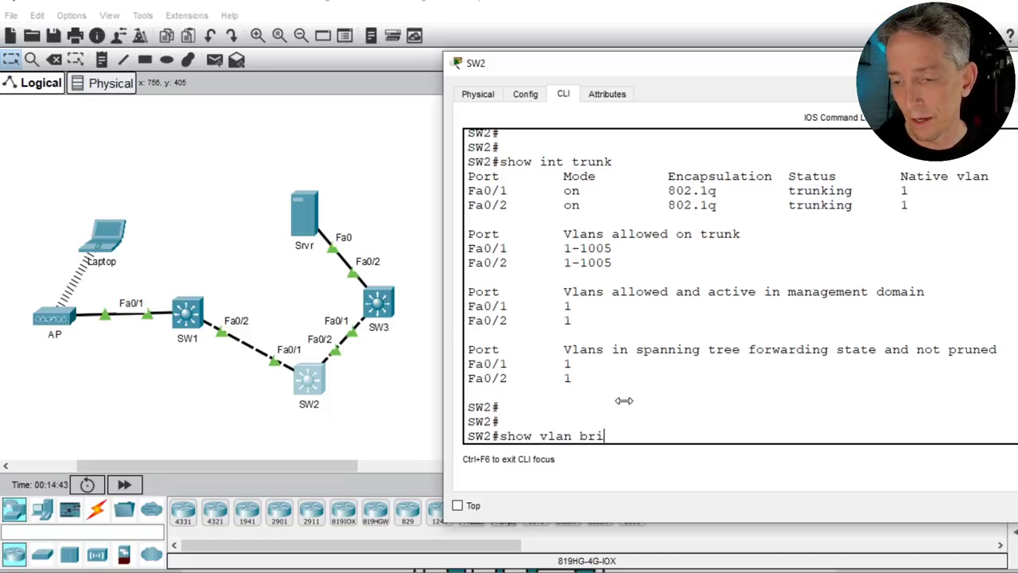
{"action": "key", "text": "Return"}
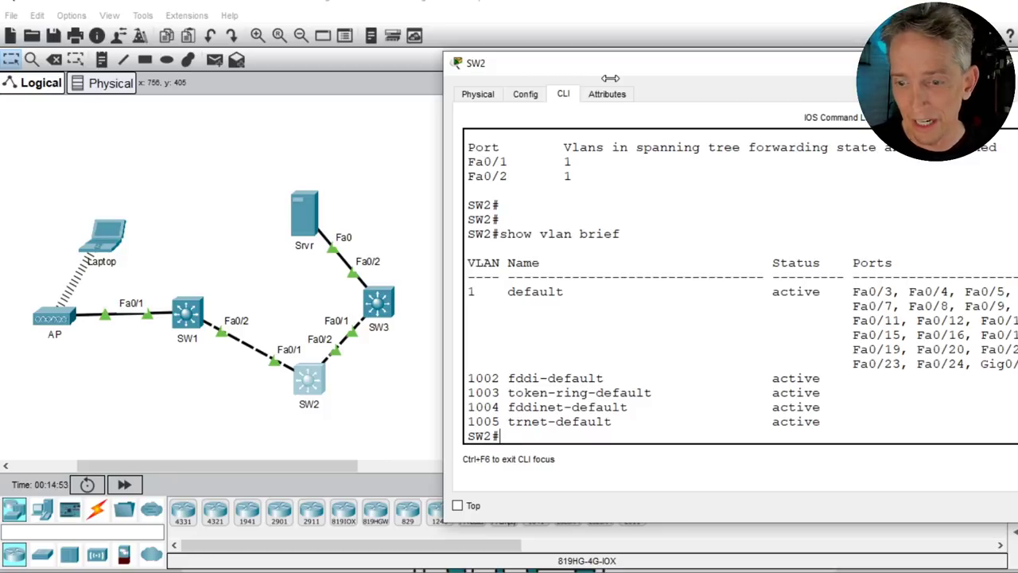
Step: Create VLAN 10 on SW2 in global configuration mode and return to privileged mode
{"action": "type", "text": "conf t"}
{"action": "key", "text": "Return"}
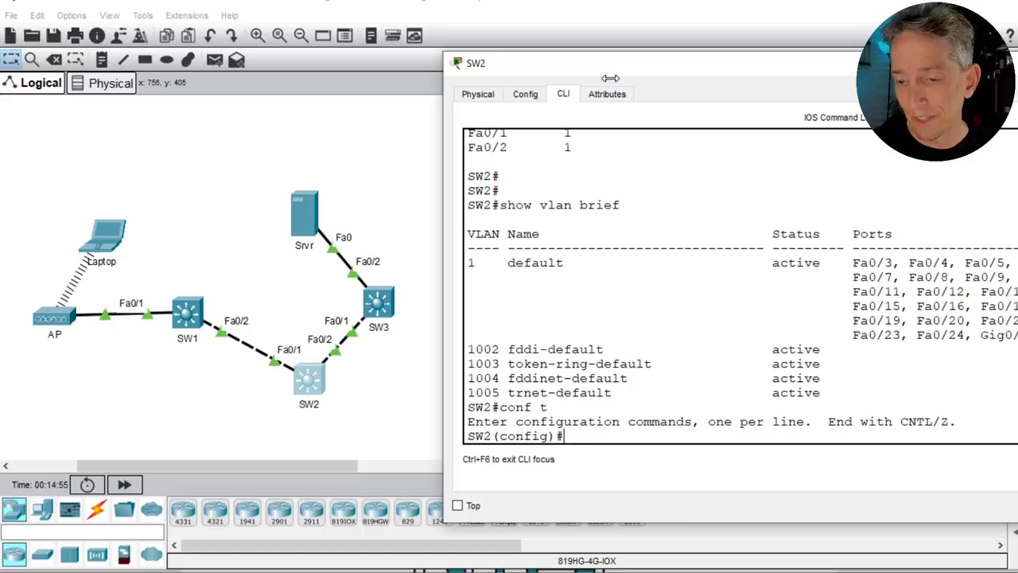
{"action": "type", "text": "vlan 10"}
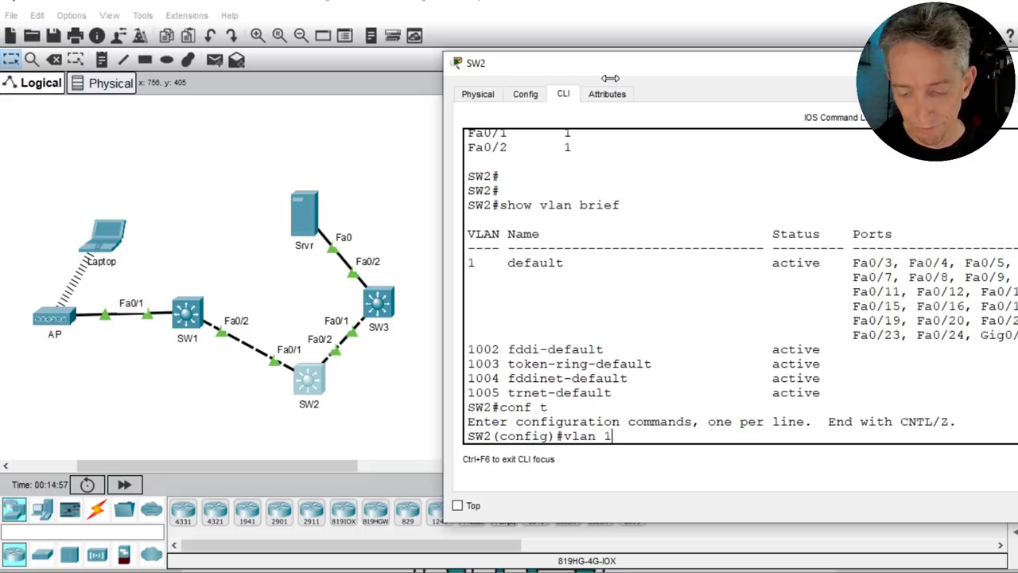
{"action": "key", "text": "Return"}
{"action": "type", "text": "end"}
{"action": "key", "text": "Return"}
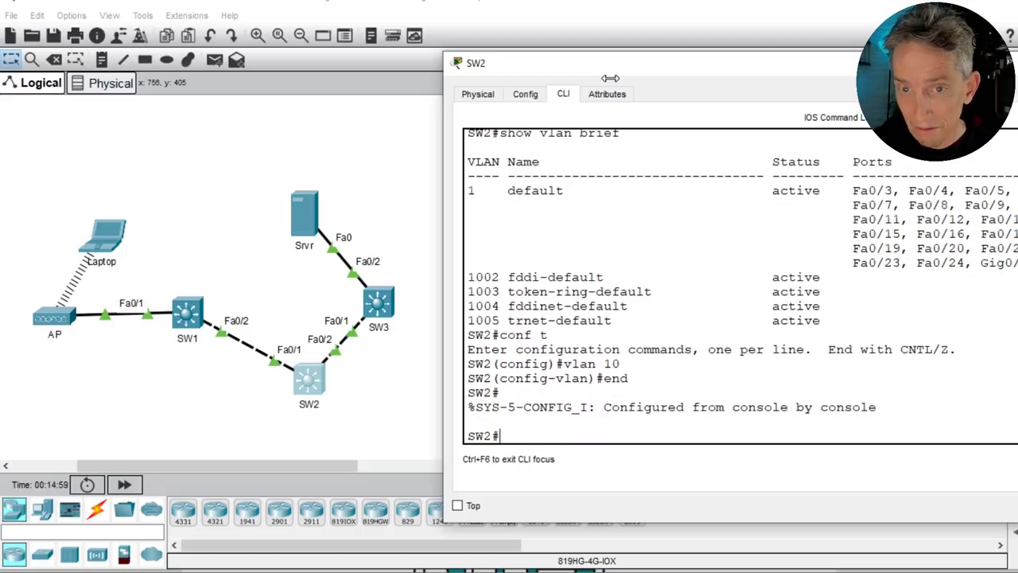
Step: Check VLAN 10 and its presence on the trunks of SW2 with show vlan brief and show int trunk
{"action": "type", "text": "show v"}
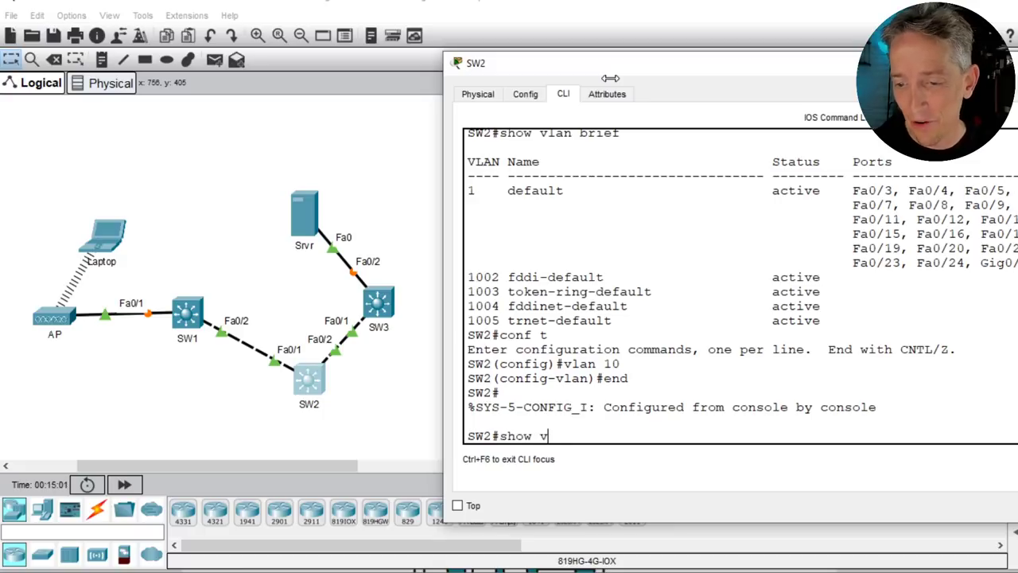
{"action": "type", "text": "lan brief"}
{"action": "key", "text": "Return"}
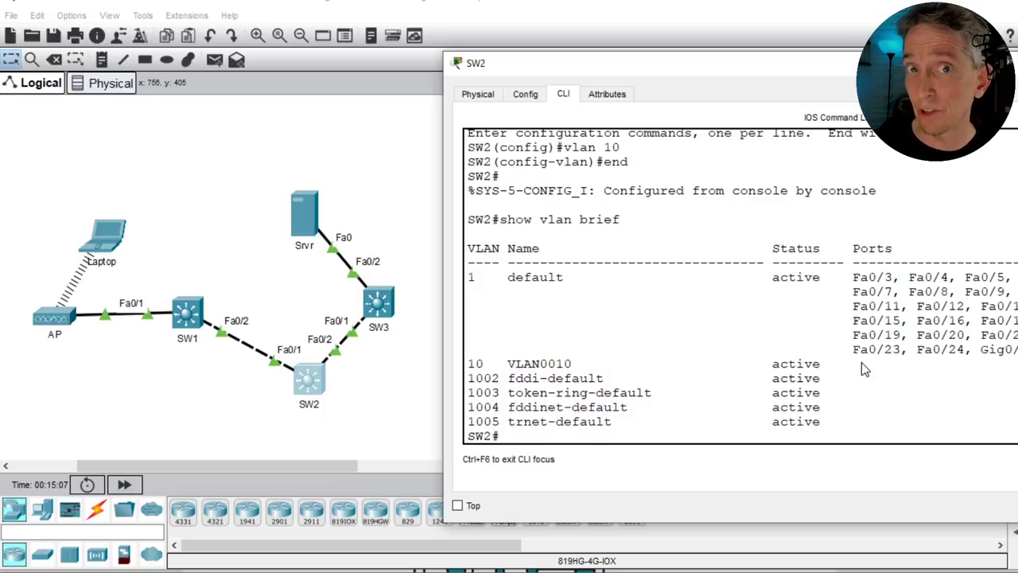
{"action": "key", "text": "Return"}
{"action": "key", "text": "Return"}
{"action": "type", "text": "show in"}
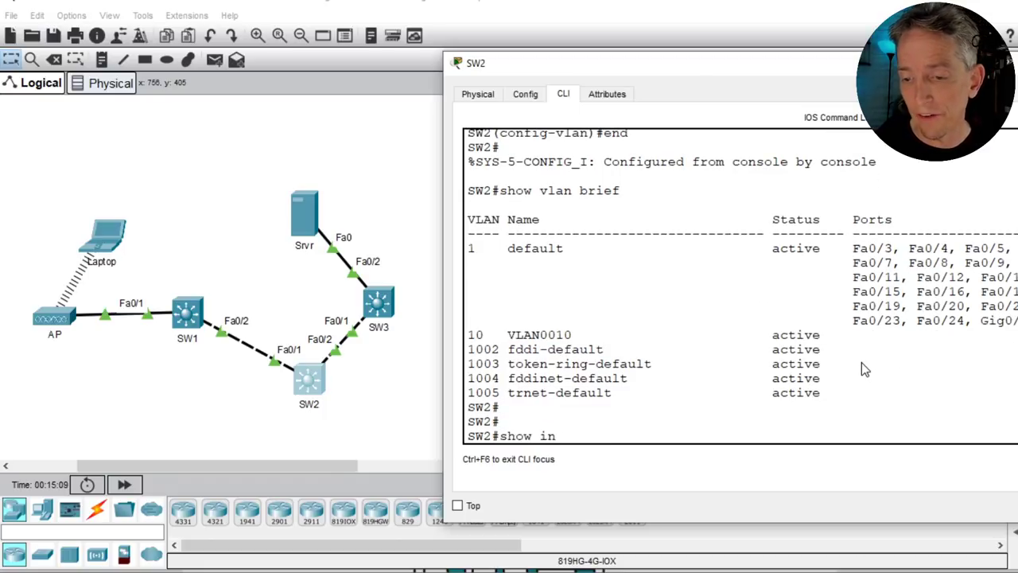
{"action": "type", "text": "t trun"}
{"action": "key", "text": "Tab"}
{"action": "key", "text": "Return"}
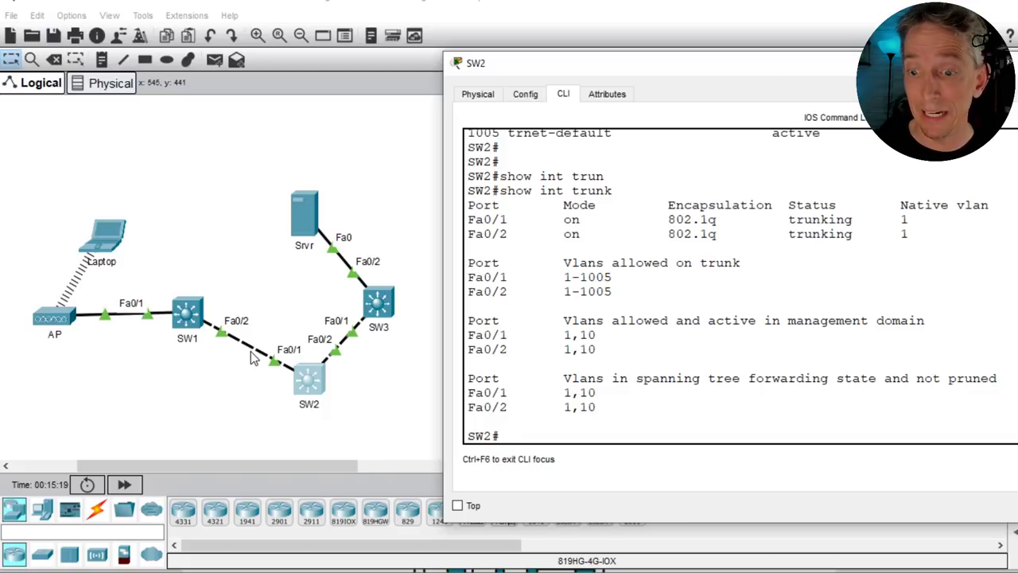
Step: Repeat the ping to the server at 10.67.83.35 from the laptop's command prompt, and return to the topology
{"action": "left_click", "coordinate": [123, 238]}
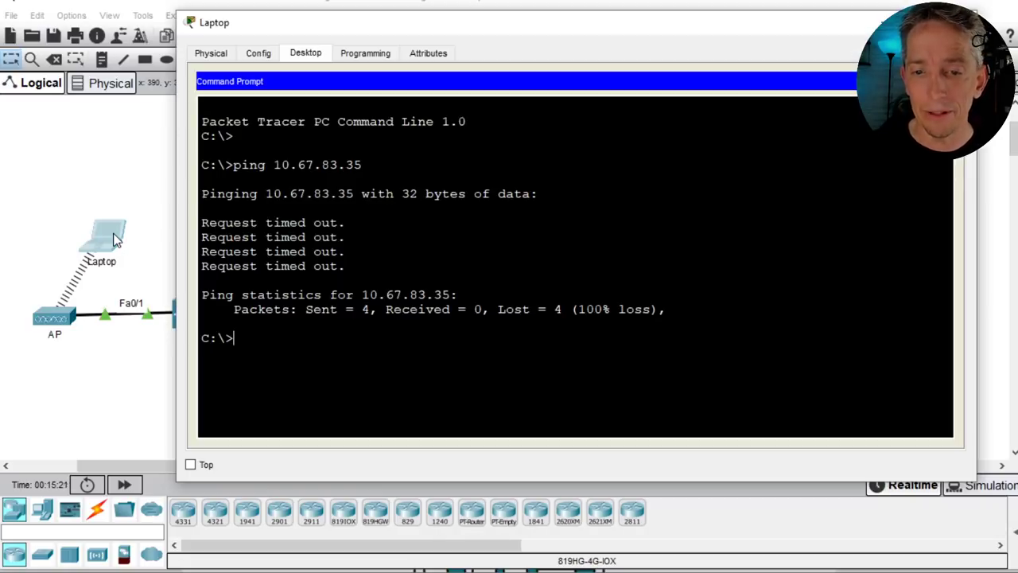
{"action": "key", "text": "Up"}
{"action": "key", "text": "Return"}
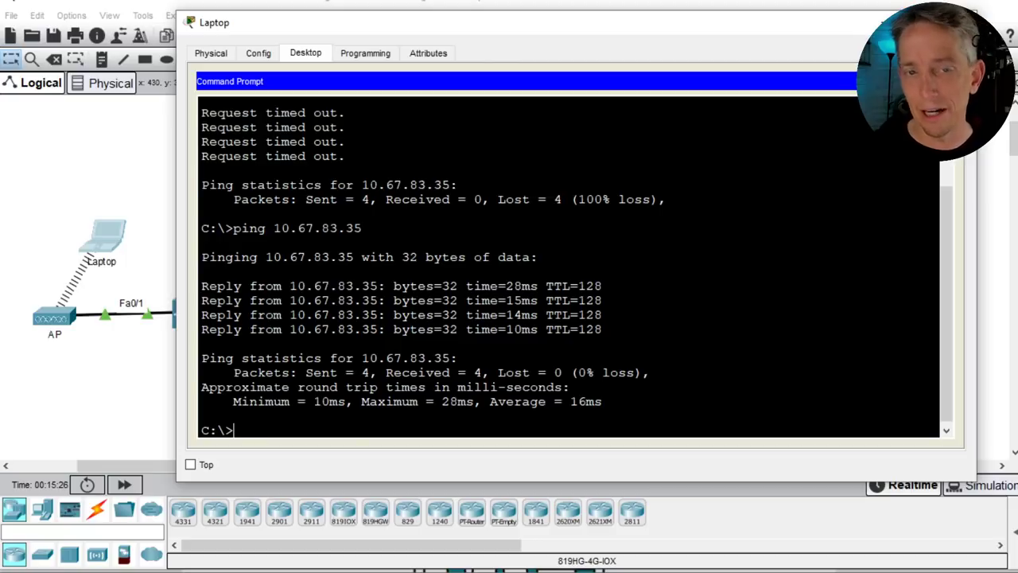
{"action": "left_click", "coordinate": [115, 237]}
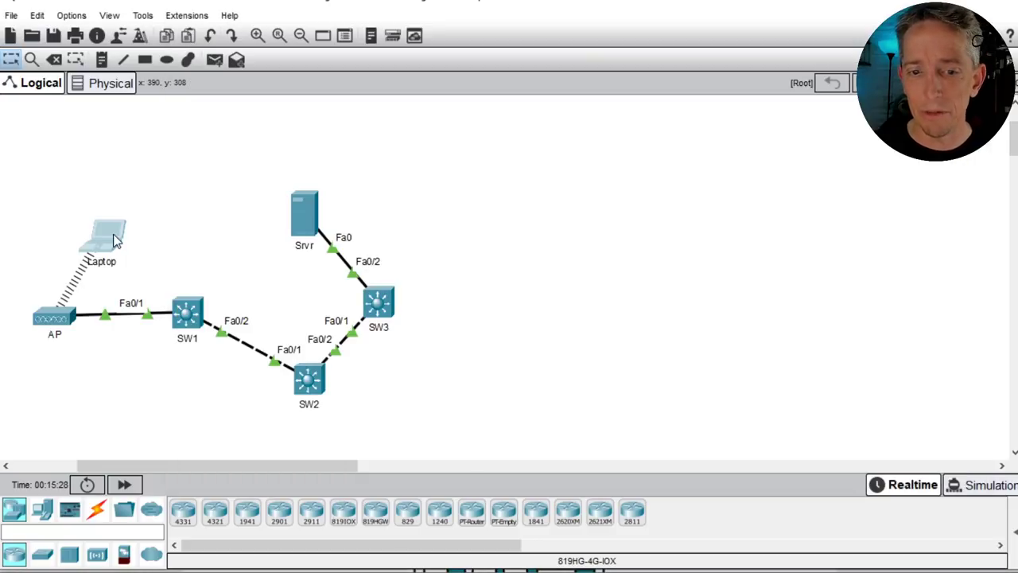
Step: Close the laptop's command prompt and set the IP configuration of its Wireless0 interface to DHCP
{"action": "left_click", "coordinate": [114, 237]}
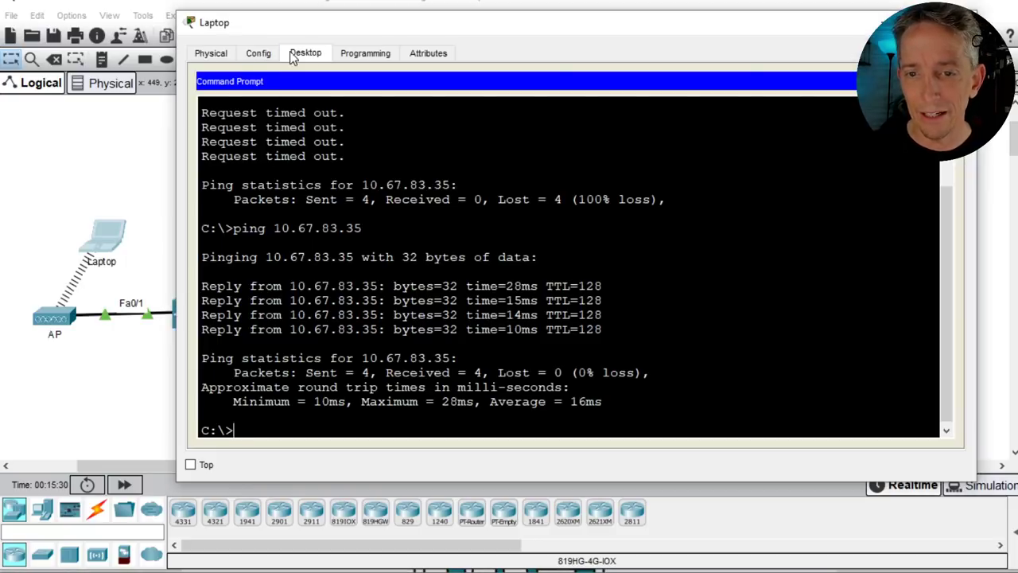
{"action": "left_click", "coordinate": [951, 81]}
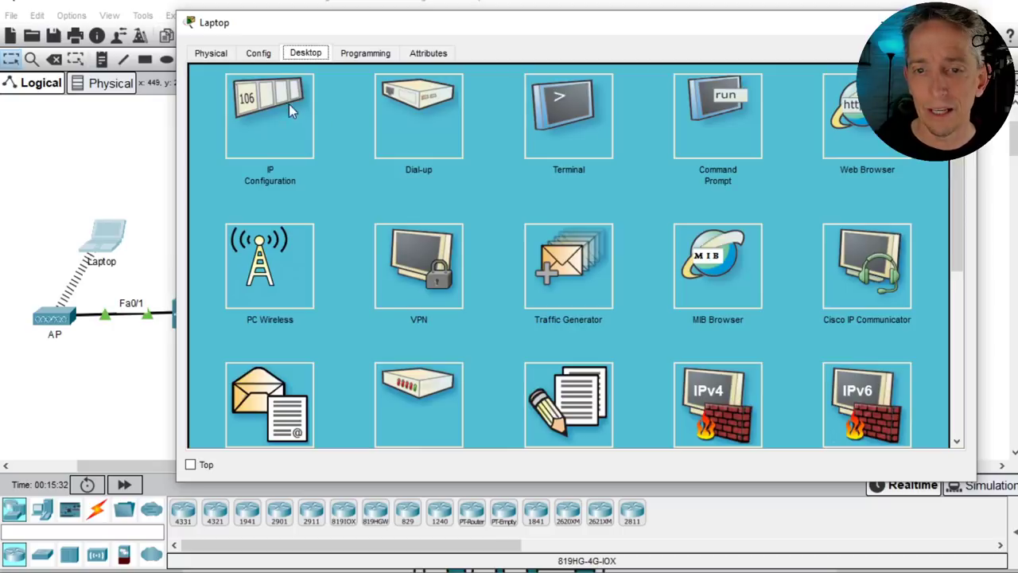
{"action": "left_click", "coordinate": [212, 55]}
{"action": "left_click", "coordinate": [255, 56]}
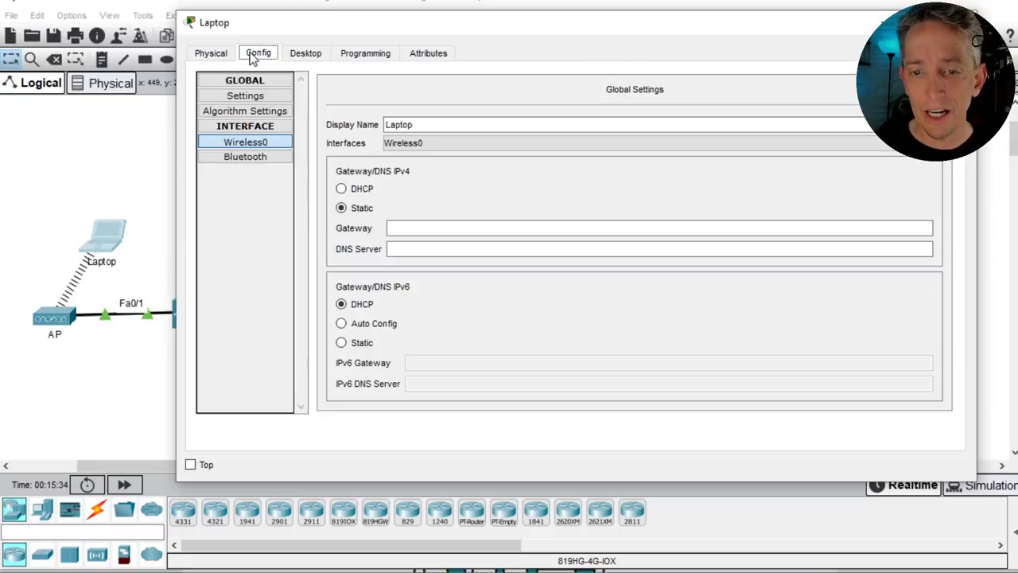
{"action": "left_click", "coordinate": [247, 144]}
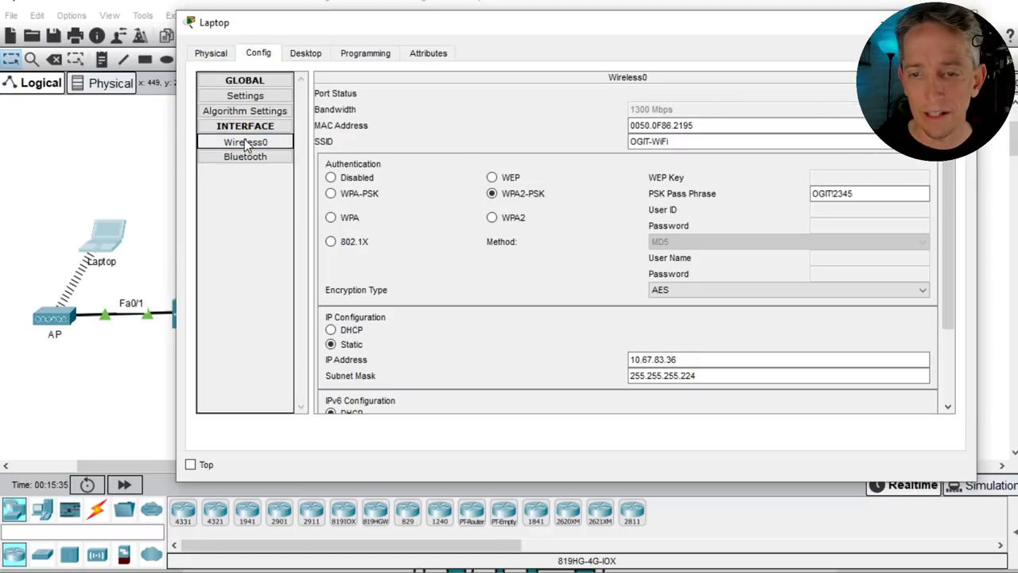
{"action": "left_click", "coordinate": [331, 329]}
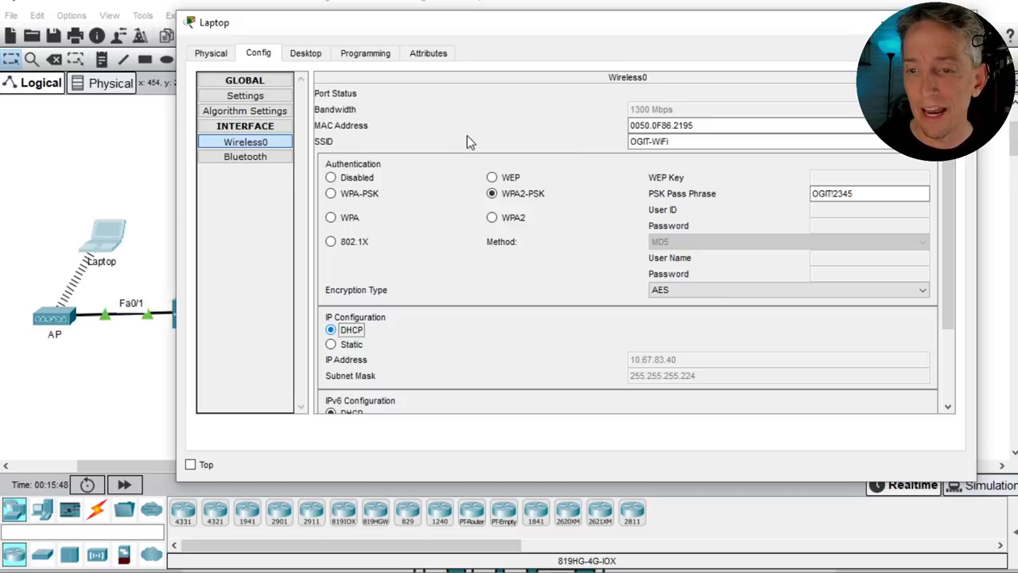
Step: Ping 10.67.83.35 from the laptop's command prompt using its DHCP address, and display the address settings with ipconfig
{"action": "left_click", "coordinate": [306, 53]}
{"action": "left_click", "coordinate": [699, 126]}
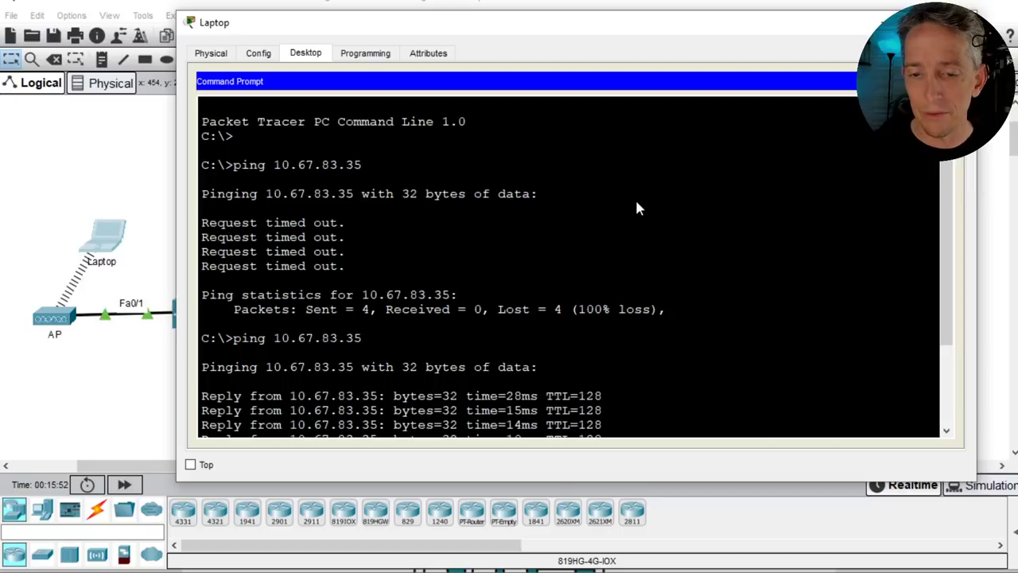
{"action": "key", "text": "Return"}
{"action": "key", "text": "Up"}
{"action": "key", "text": "Return"}
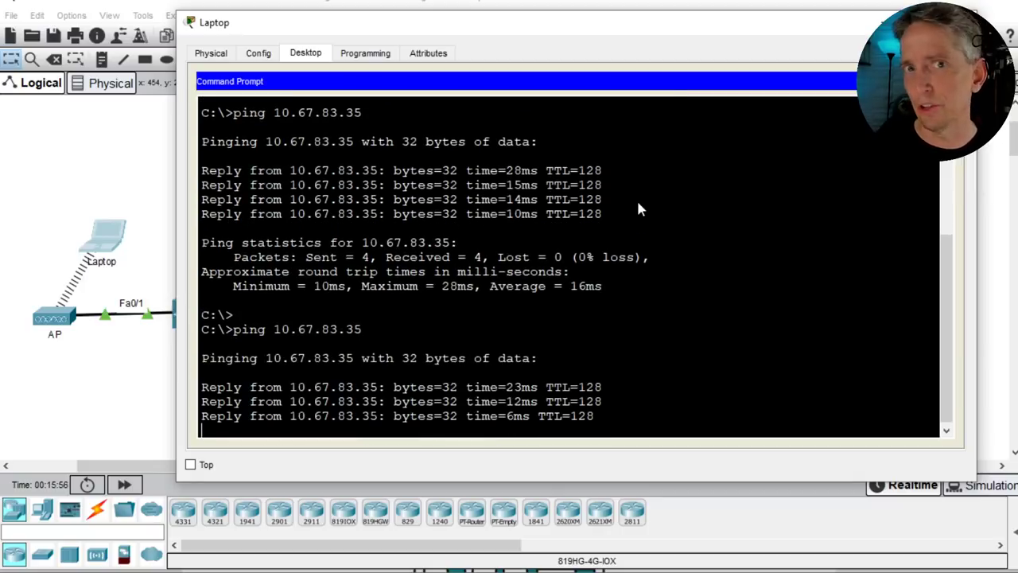
{"action": "type", "text": "ipconfig"}
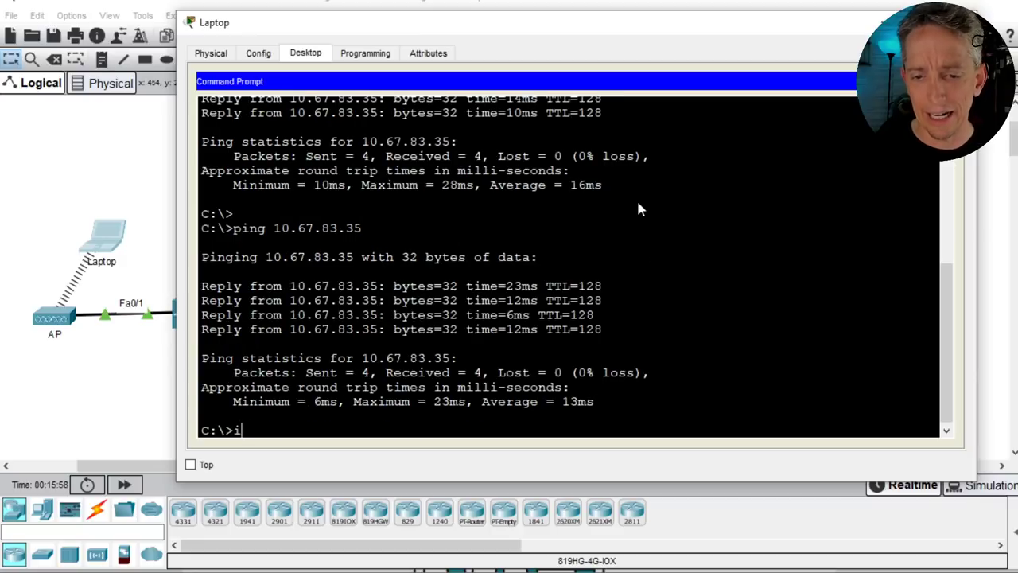
{"action": "key", "text": "Return"}
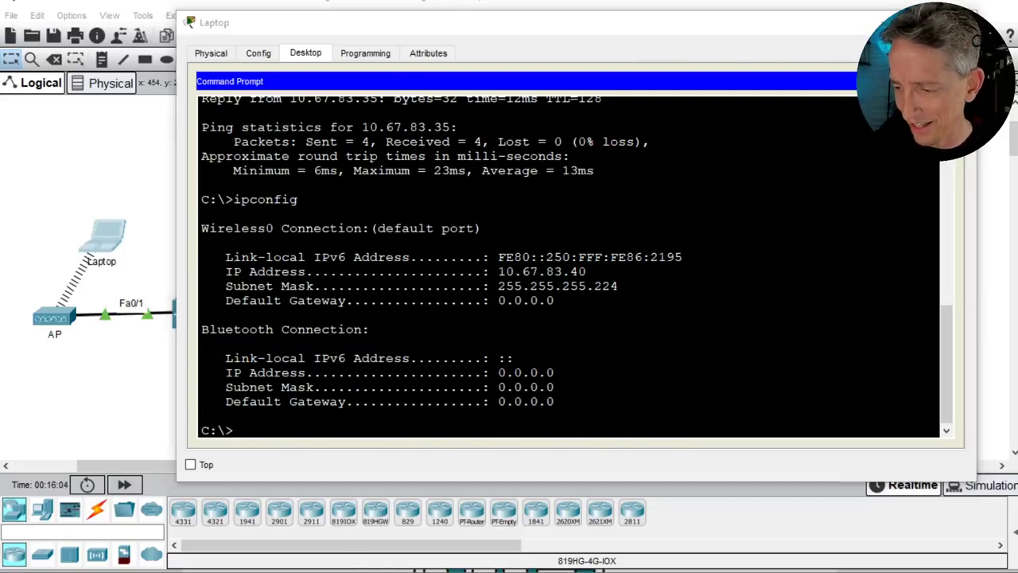
Step: Switch to the VLANs and Switching PDF to review the lab objective, and return to the Packet Tracer topology
{"action": "key", "text": "alt+Tab"}
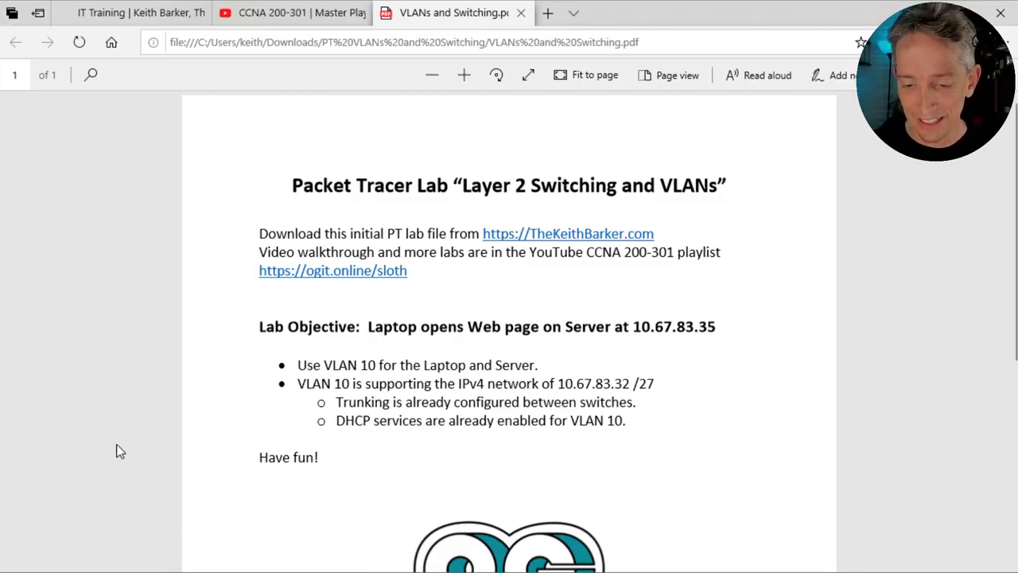
{"action": "mouse_move", "coordinate": [199, 569]}
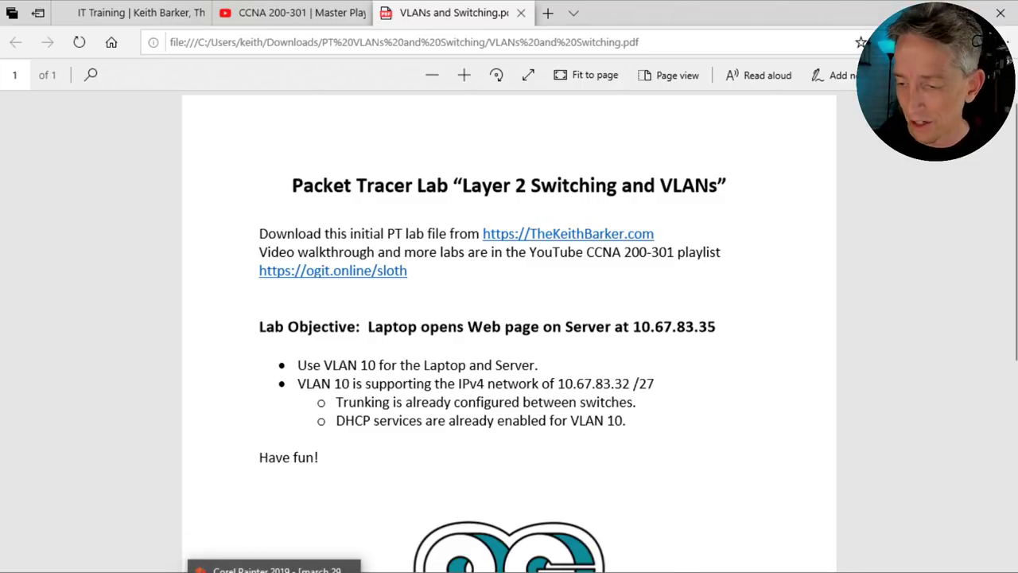
{"action": "left_click", "coordinate": [358, 569]}
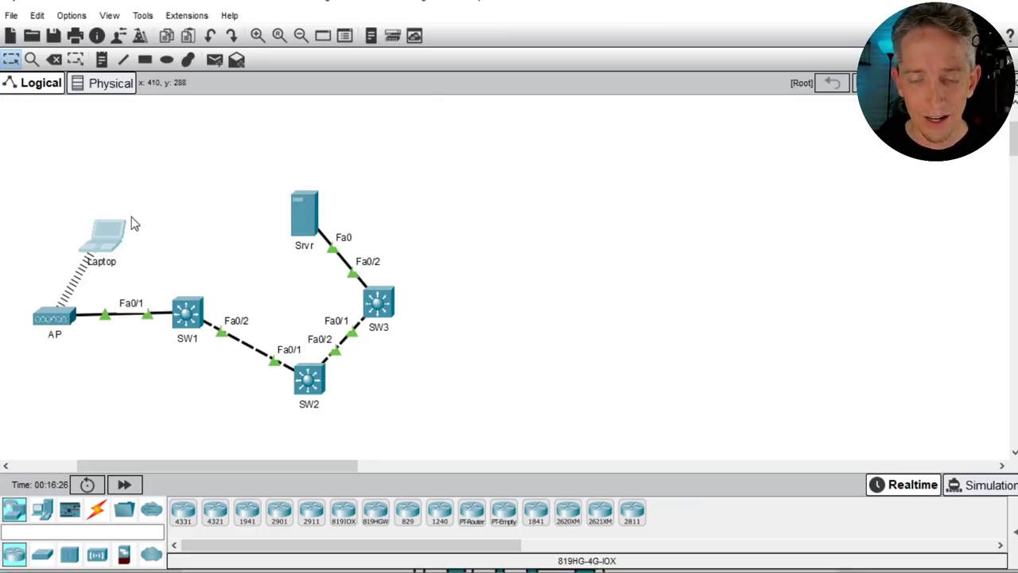
Step: Open the web page at 10.67.83.35 in the laptop's web browser
{"action": "left_click", "coordinate": [106, 232]}
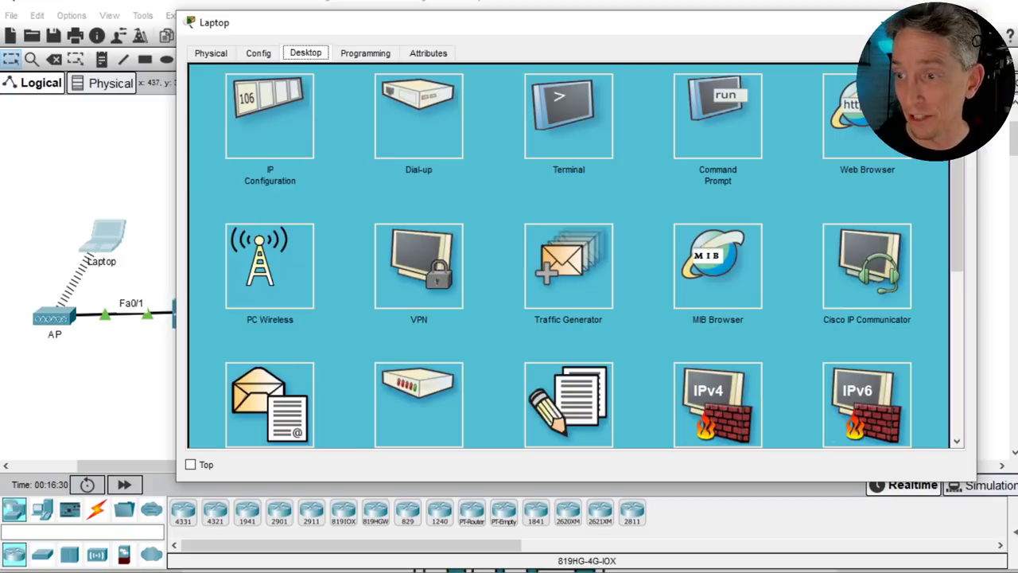
{"action": "left_click", "coordinate": [929, 81]}
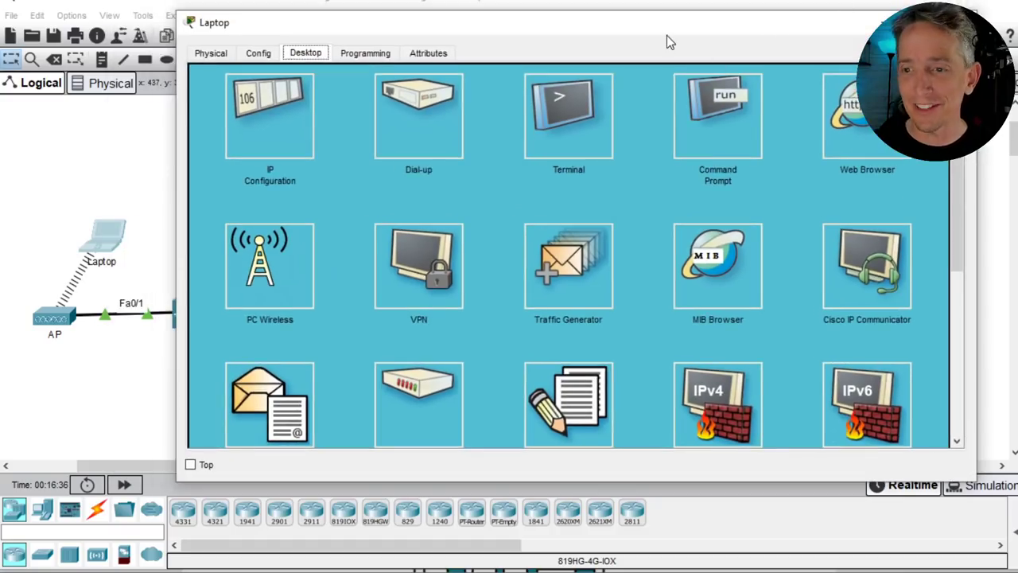
{"action": "left_click_drag", "start_coordinate": [671, 29], "coordinate": [442, 159]}
{"action": "left_click", "coordinate": [625, 254]}
{"action": "left_click", "coordinate": [311, 230]}
{"action": "type", "text": "1"}
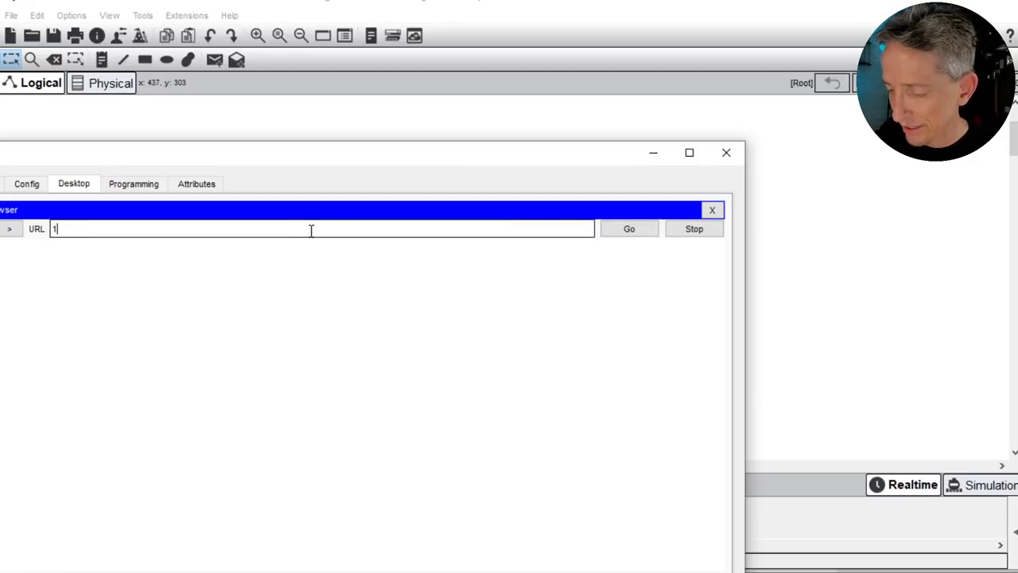
{"action": "type", "text": "0.67.8"}
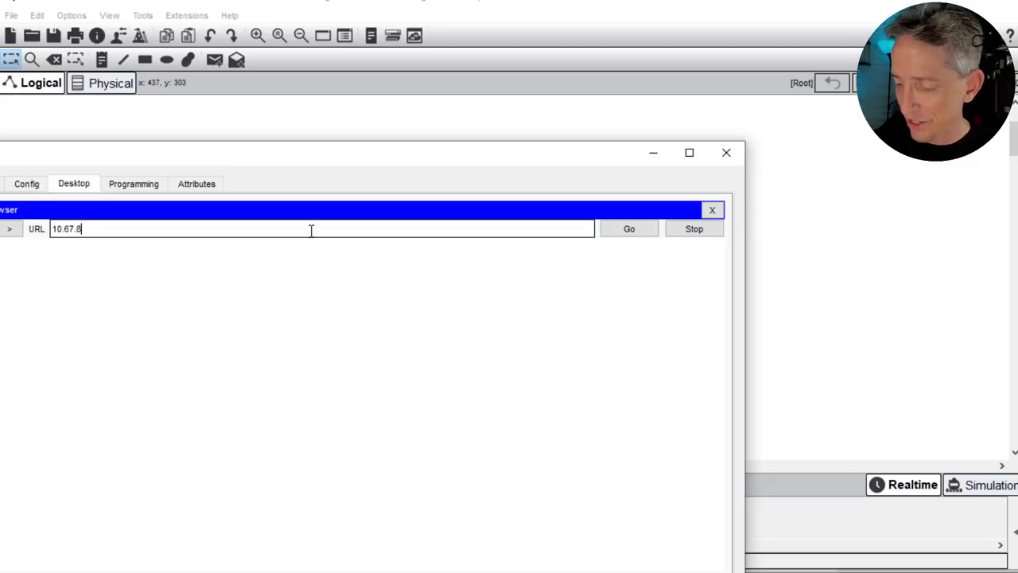
{"action": "type", "text": "3.35"}
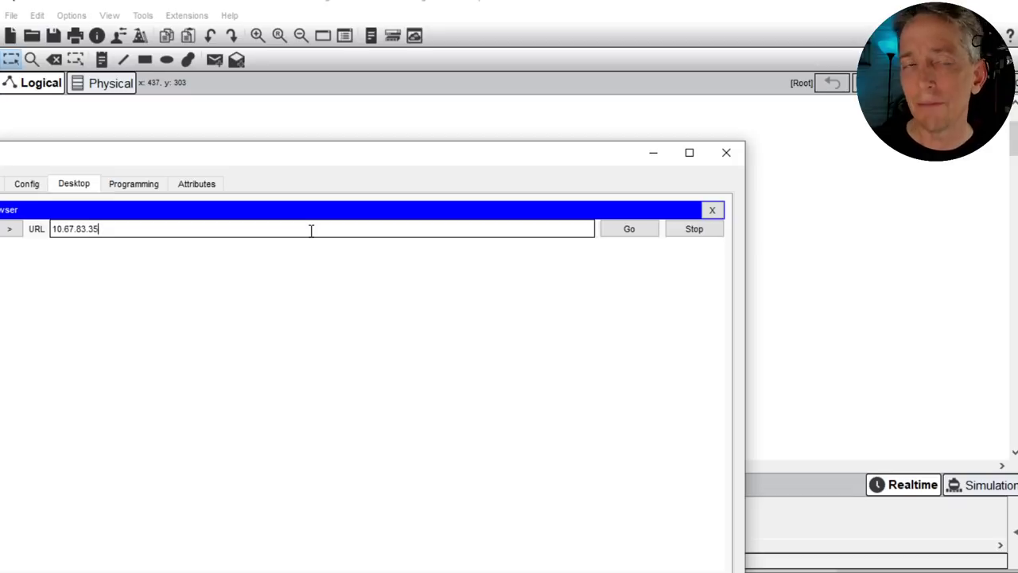
{"action": "key", "text": "Return"}
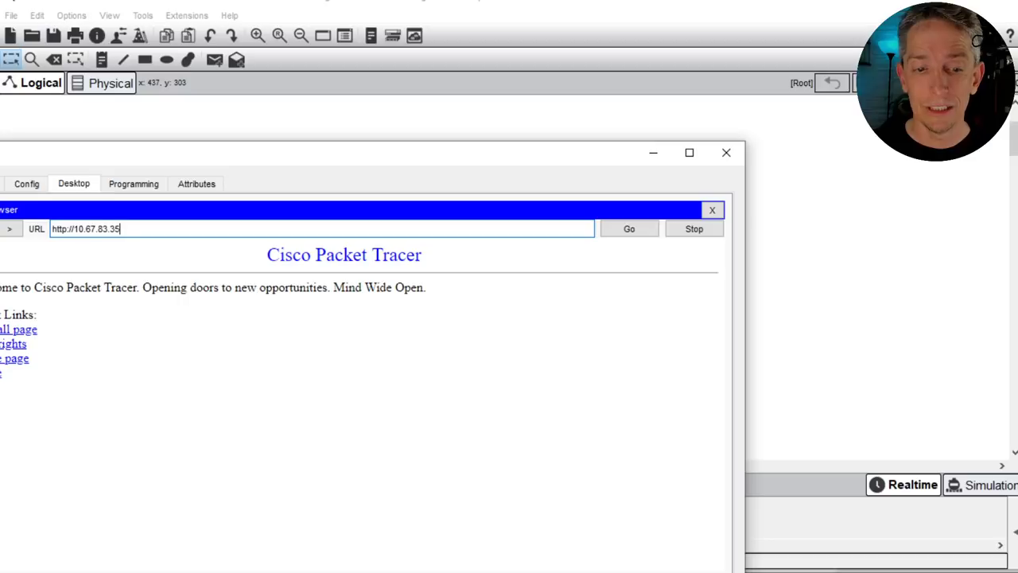
Step: Browse the server's quick links, including the image page and the Cisco logo image file, and close the laptop window
{"action": "type", "text": "/helloworld.html"}
{"action": "key", "text": "Return"}
{"action": "left_click", "coordinate": [0, 228]}
{"action": "left_click", "coordinate": [5, 359]}
{"action": "left_click", "coordinate": [1, 228]}
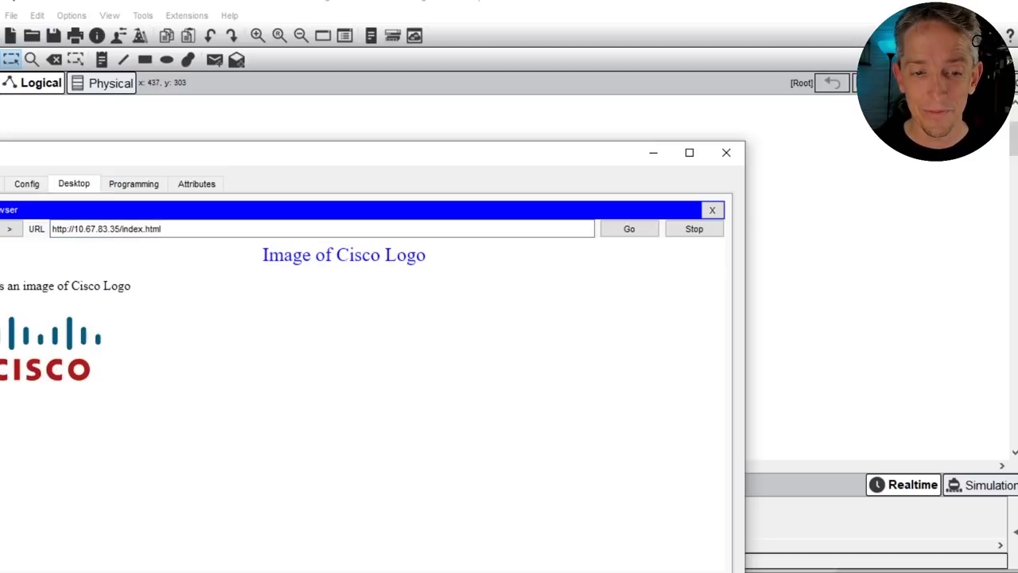
{"action": "left_click", "coordinate": [1, 373]}
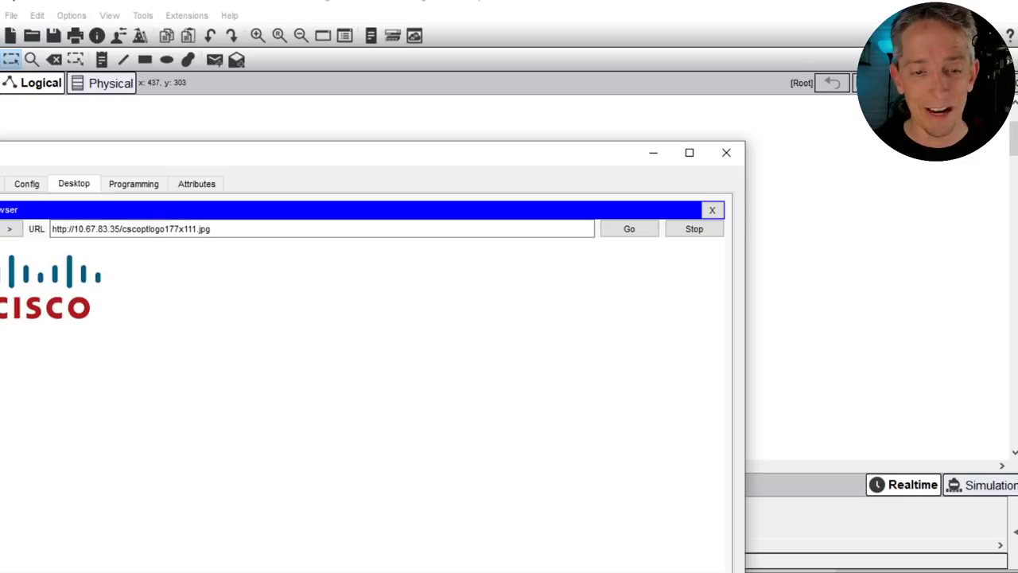
{"action": "left_click", "coordinate": [1, 228]}
{"action": "left_click", "coordinate": [727, 152]}
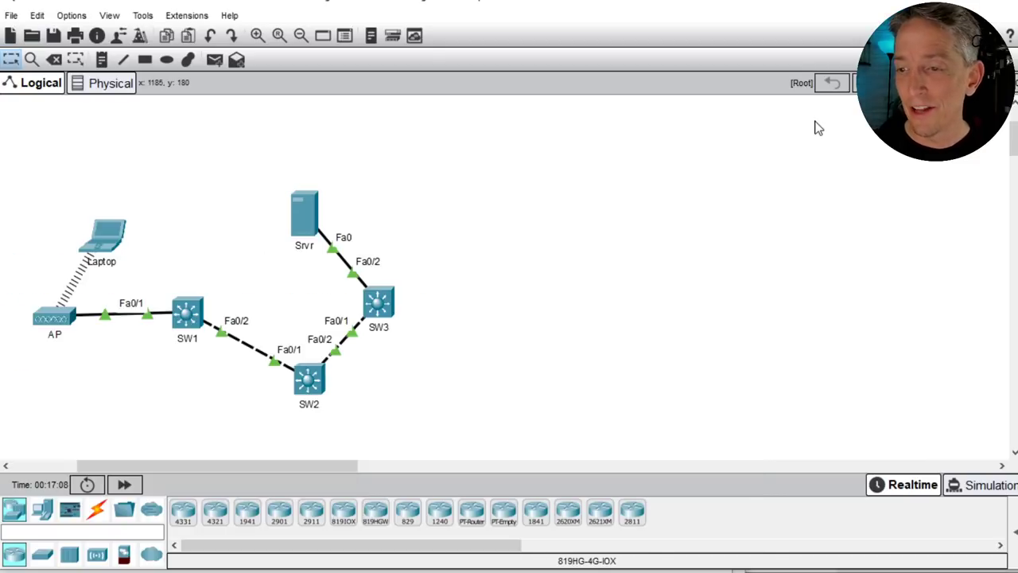